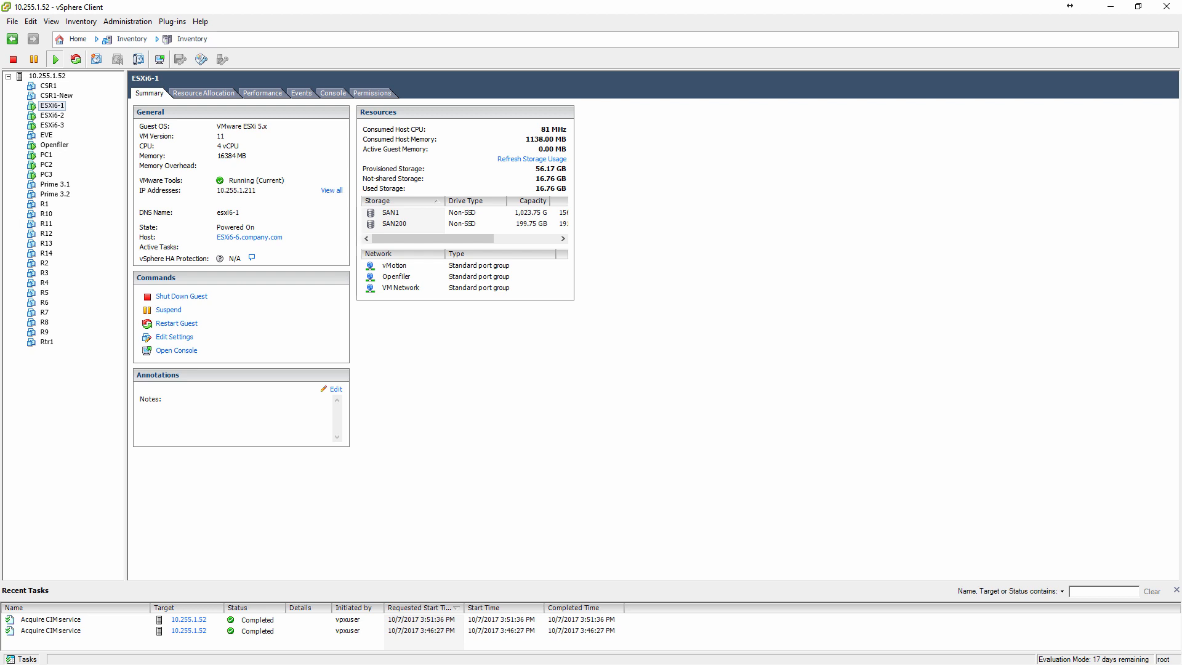
# Switch to the vSphere Client for 10.255.1.80 and review the summaries of the vCenter and DC1 virtual machines.
pyautogui.hotkey('alt', 'Tab')
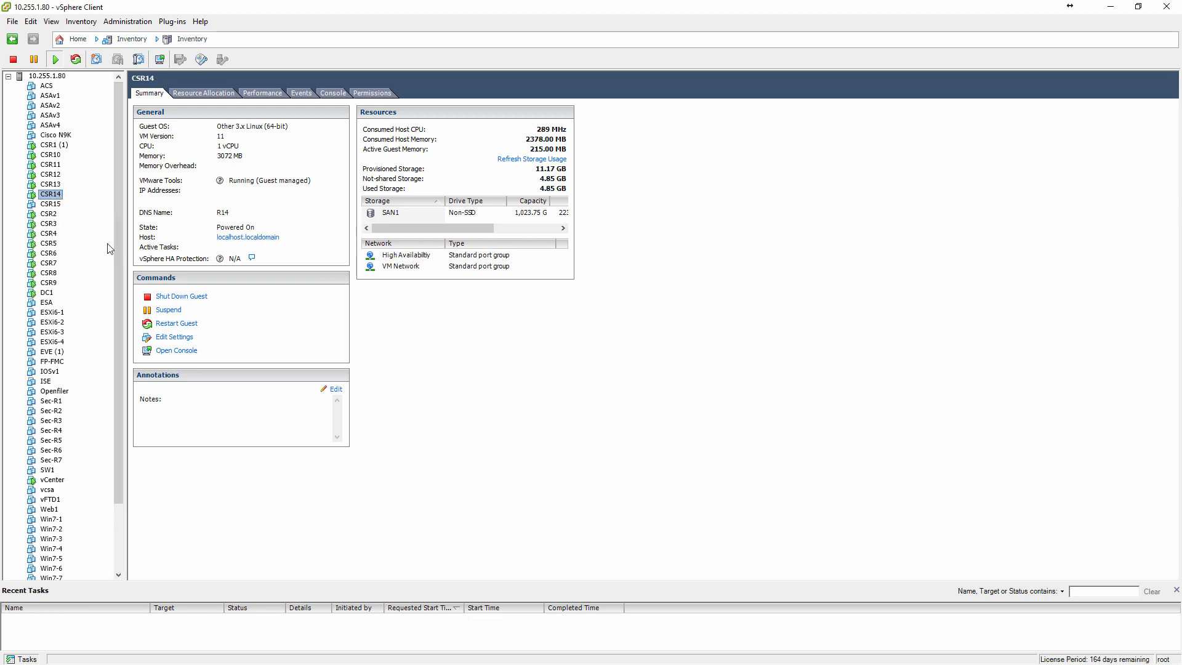
pyautogui.scroll(-3, 98, 223)
pyautogui.click(61, 401)
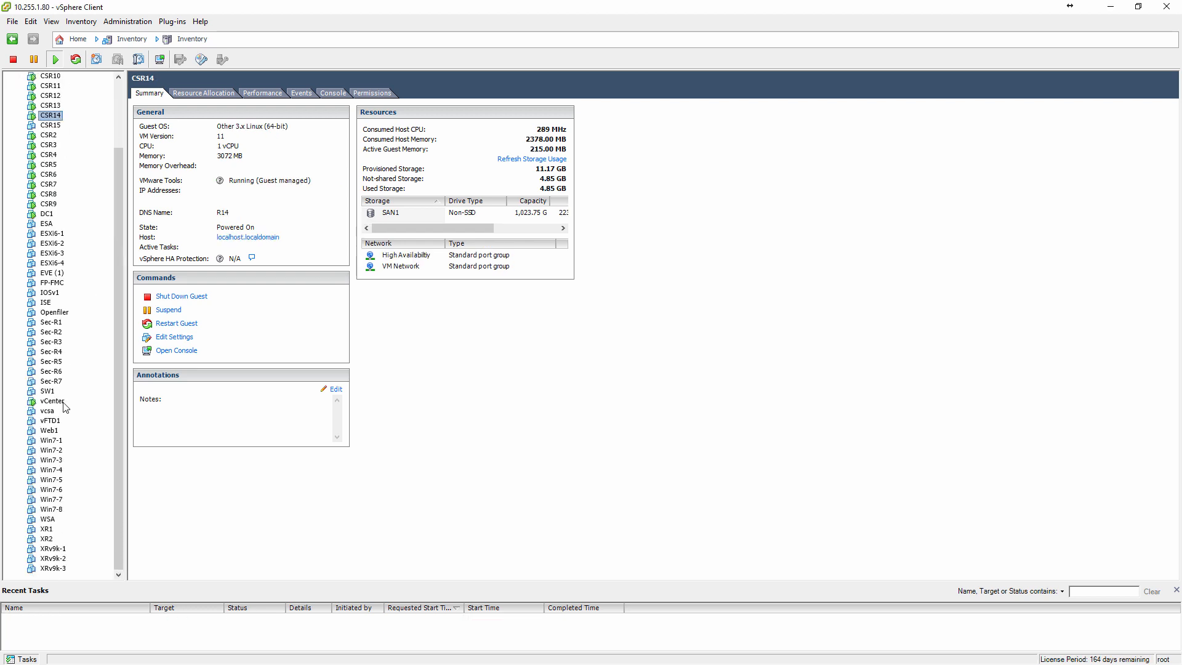
pyautogui.click(48, 215)
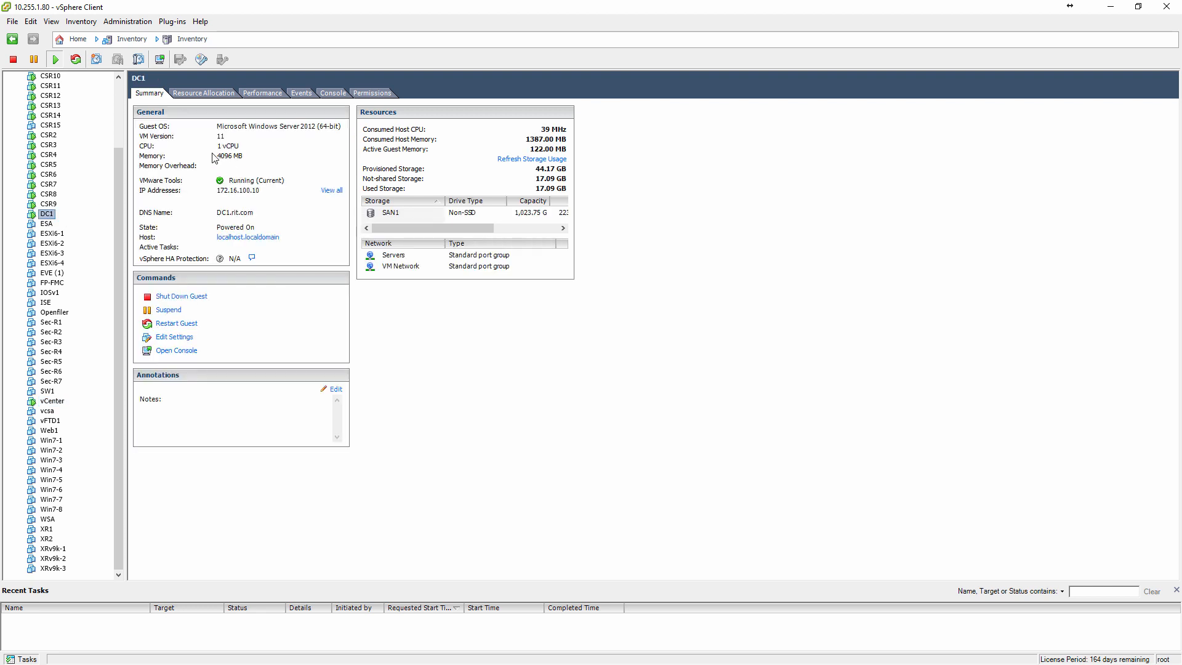
pyautogui.click(1113, 8)
pyautogui.click(1110, 7)
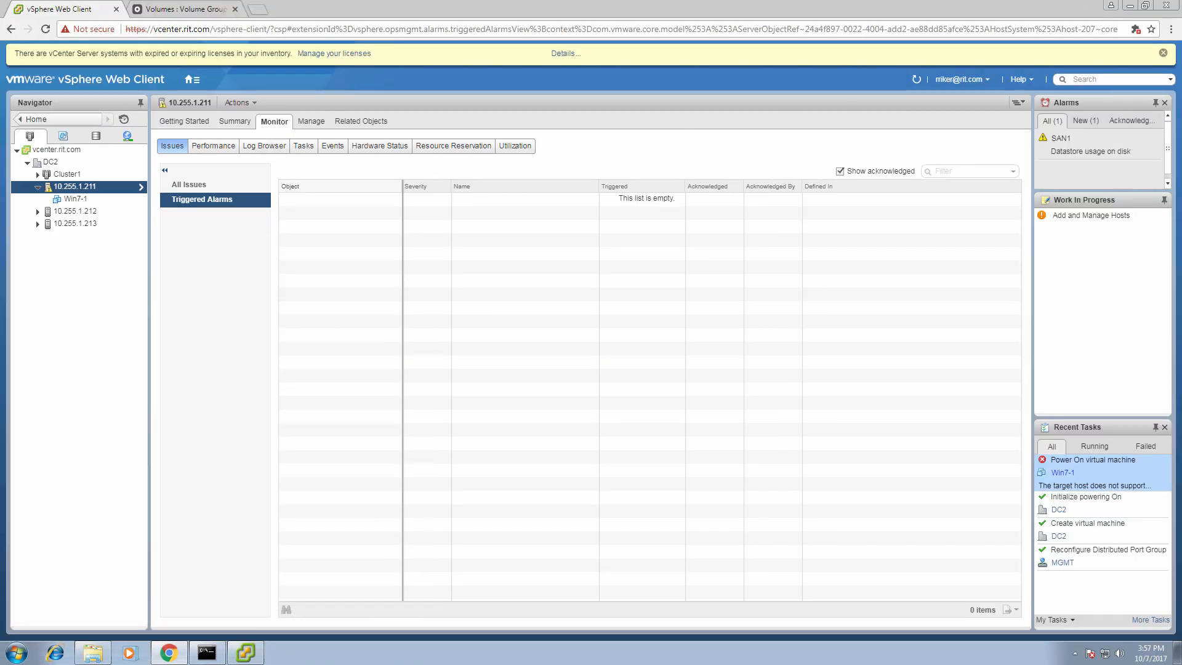
# Review the PC1 summary on host 10.255.1.52, then examine the failed Win7-1 power-on task in the vSphere Web Client.
pyautogui.hotkey('alt', 'Tab')
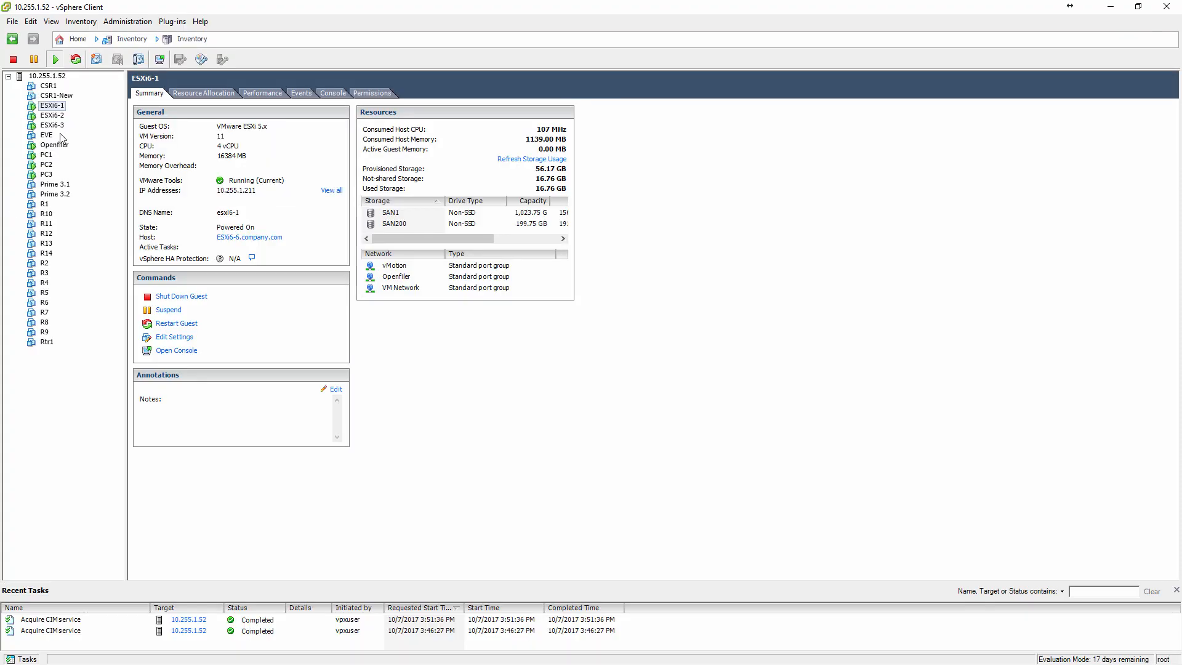
pyautogui.click(48, 154)
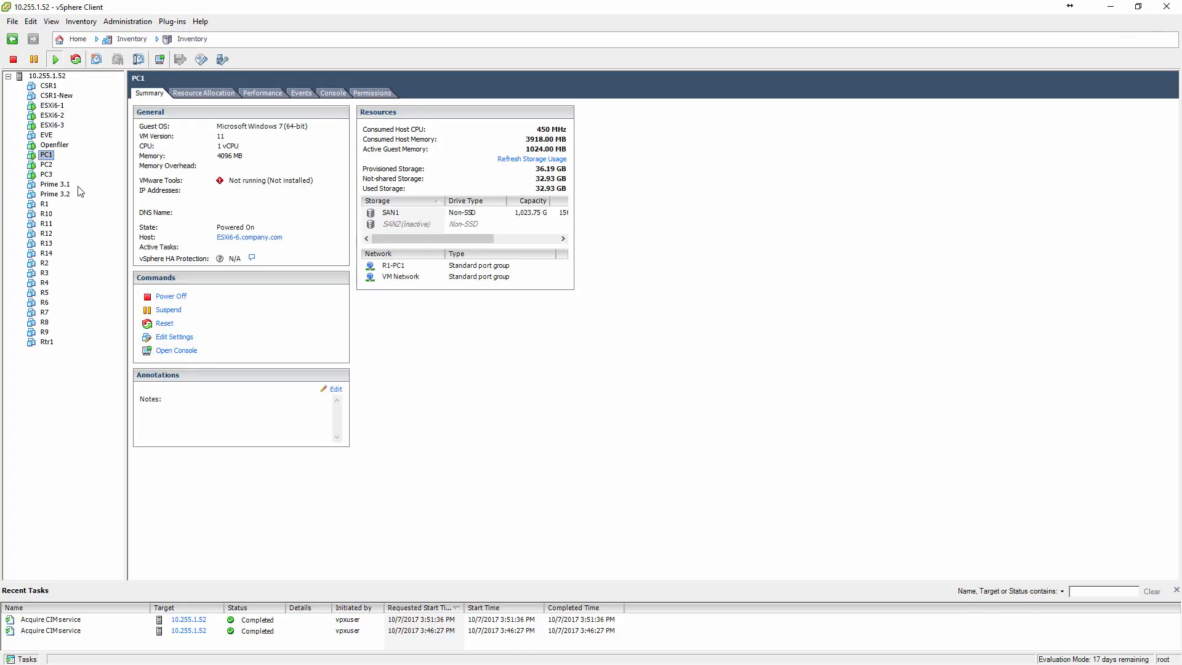
pyautogui.click(1107, 7)
pyautogui.moveTo(666, 6)
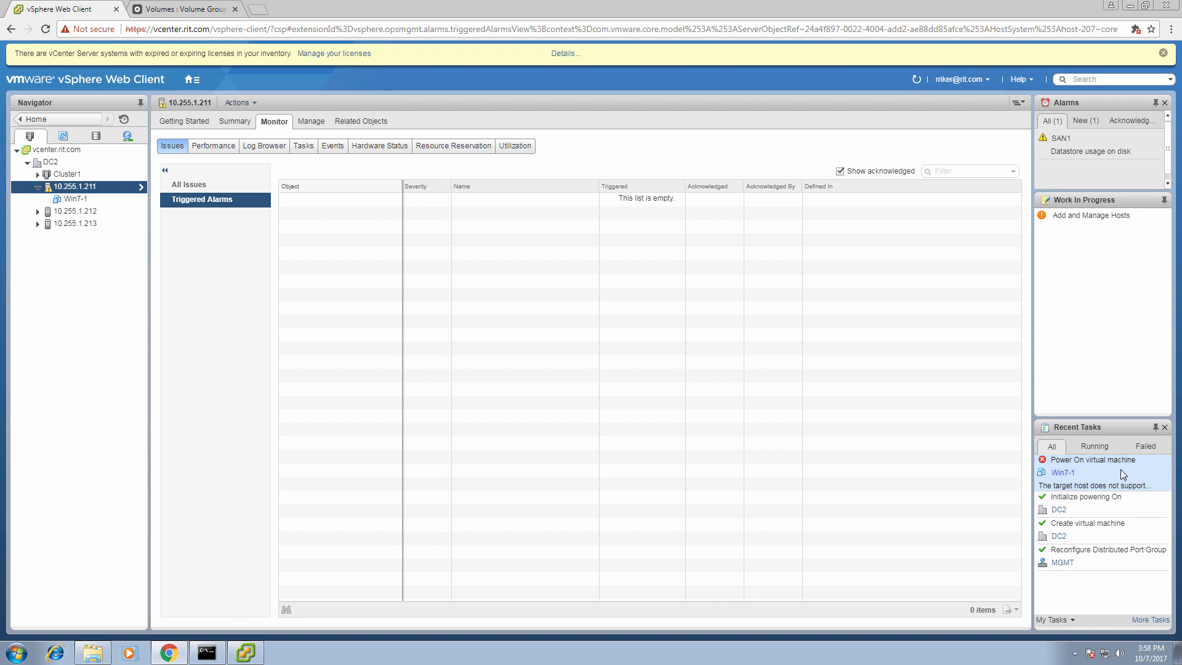
pyautogui.moveTo(1120, 470)
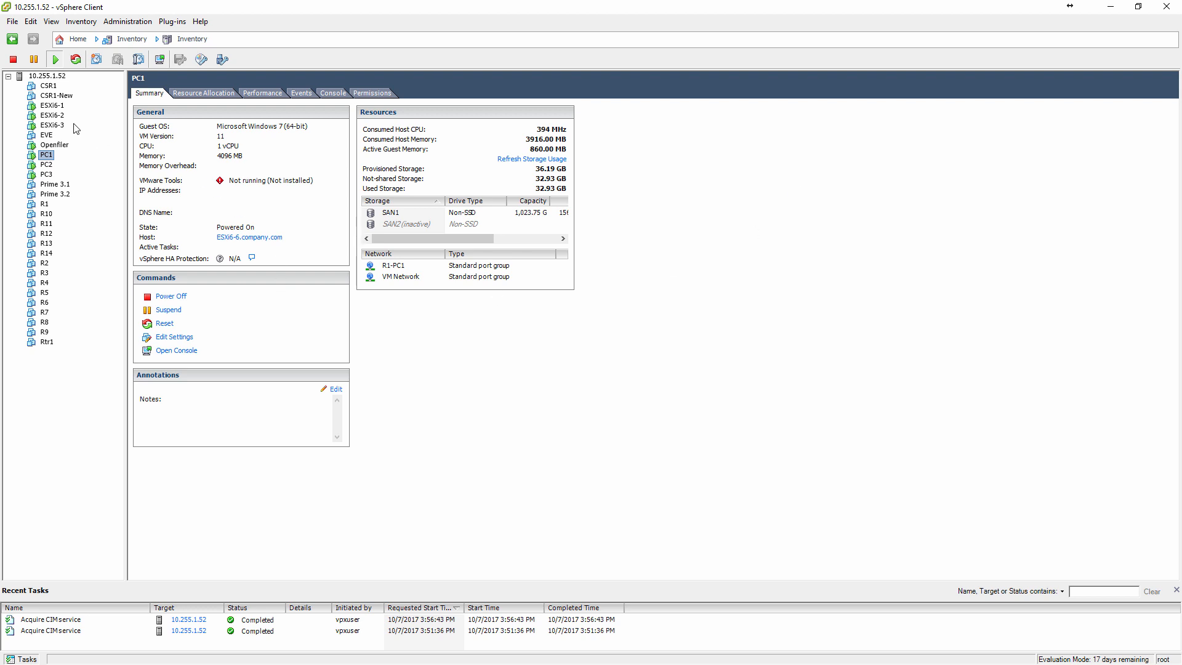
# Power off the ESXi6-1 virtual machine on host 10.255.1.52.
pyautogui.rightClick(57, 108)
pyautogui.moveTo(185, 127)
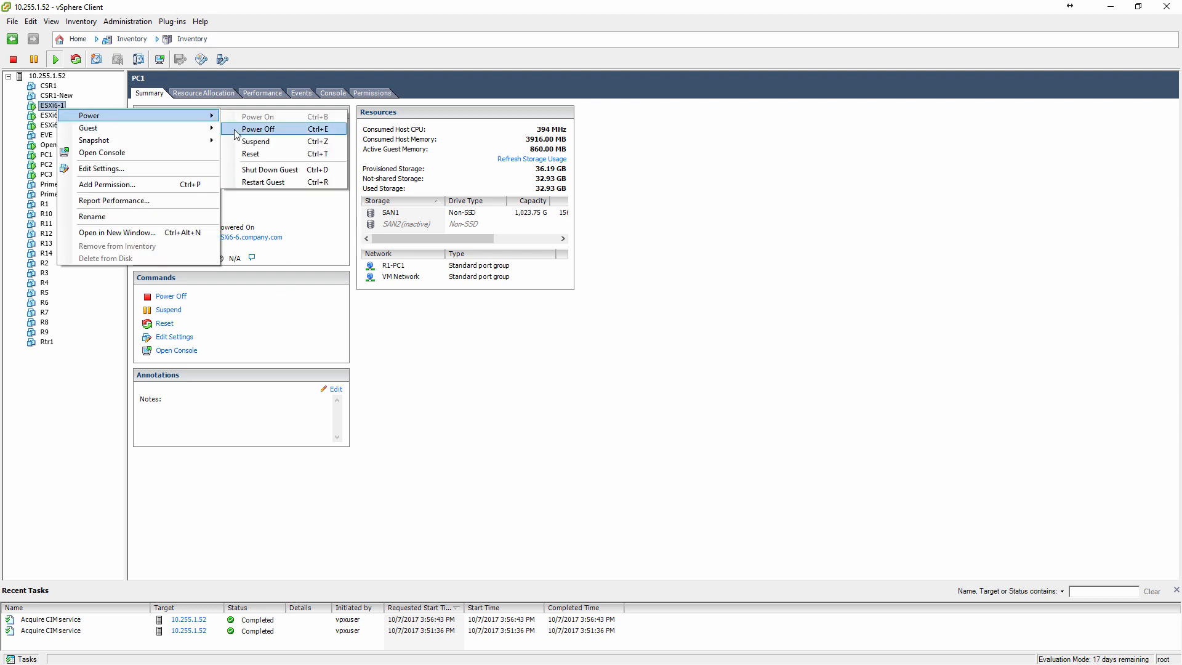
pyautogui.click(258, 128)
pyautogui.click(636, 390)
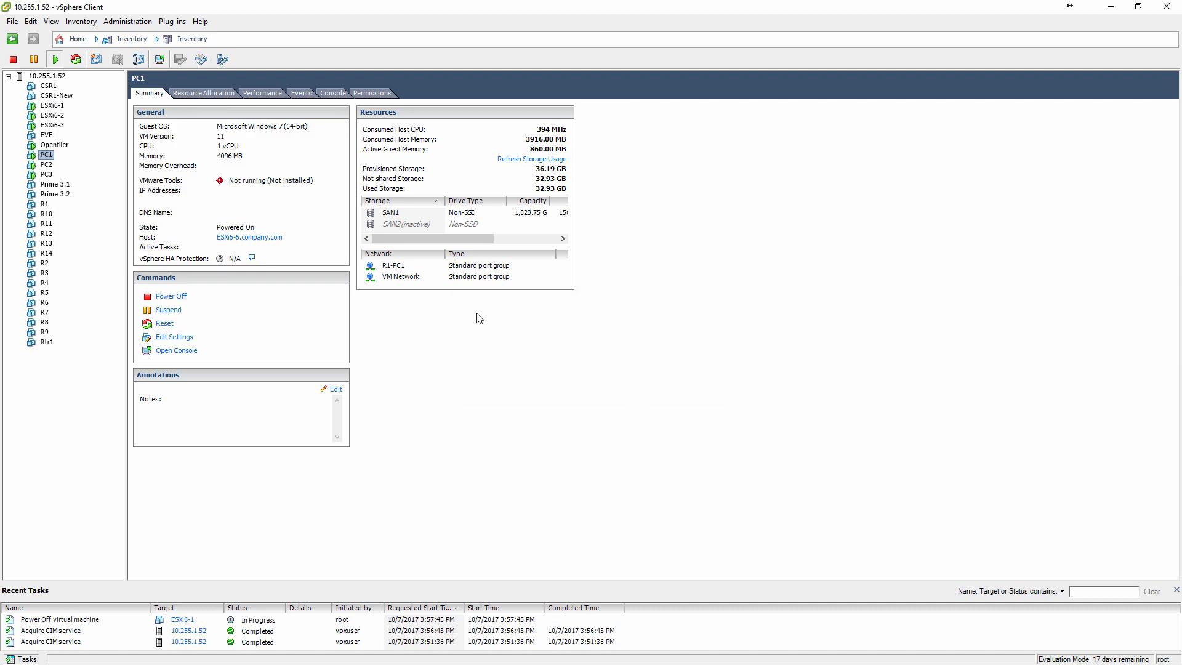
# Power off the ESXi6-2 virtual machine on host 10.255.1.52.
pyautogui.click(61, 117)
pyautogui.rightClick(61, 117)
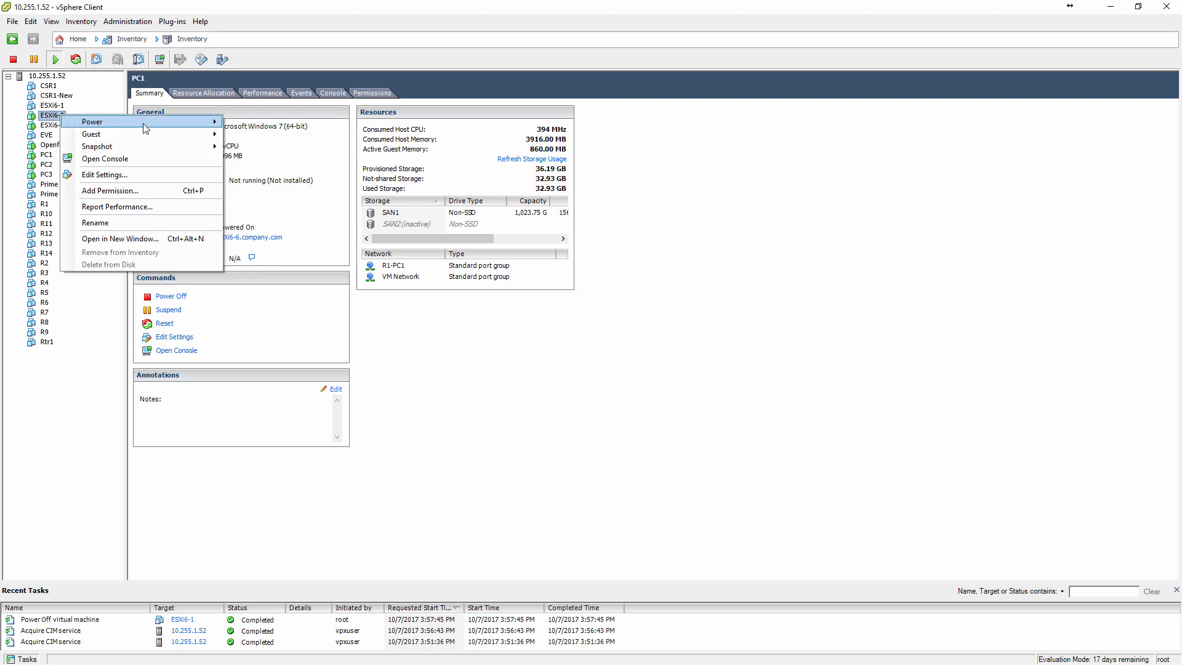
pyautogui.moveTo(184, 126)
pyautogui.click(259, 130)
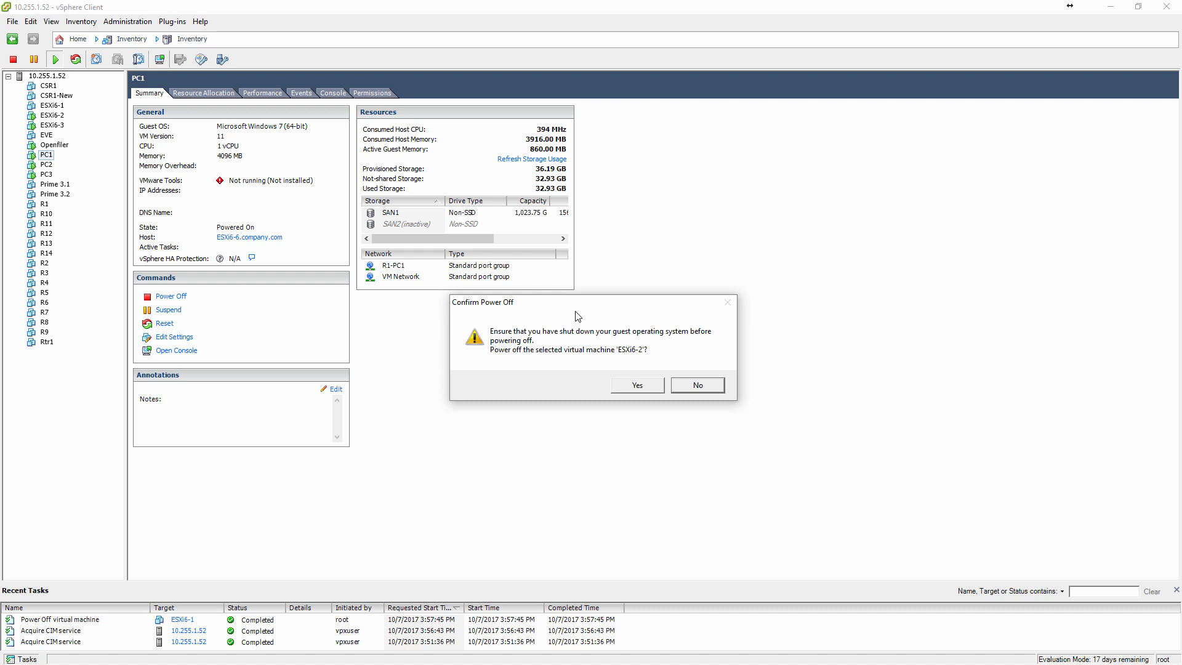
pyautogui.click(636, 385)
# Power off the ESXi6-3 virtual machine on host 10.255.1.52.
pyautogui.rightClick(56, 126)
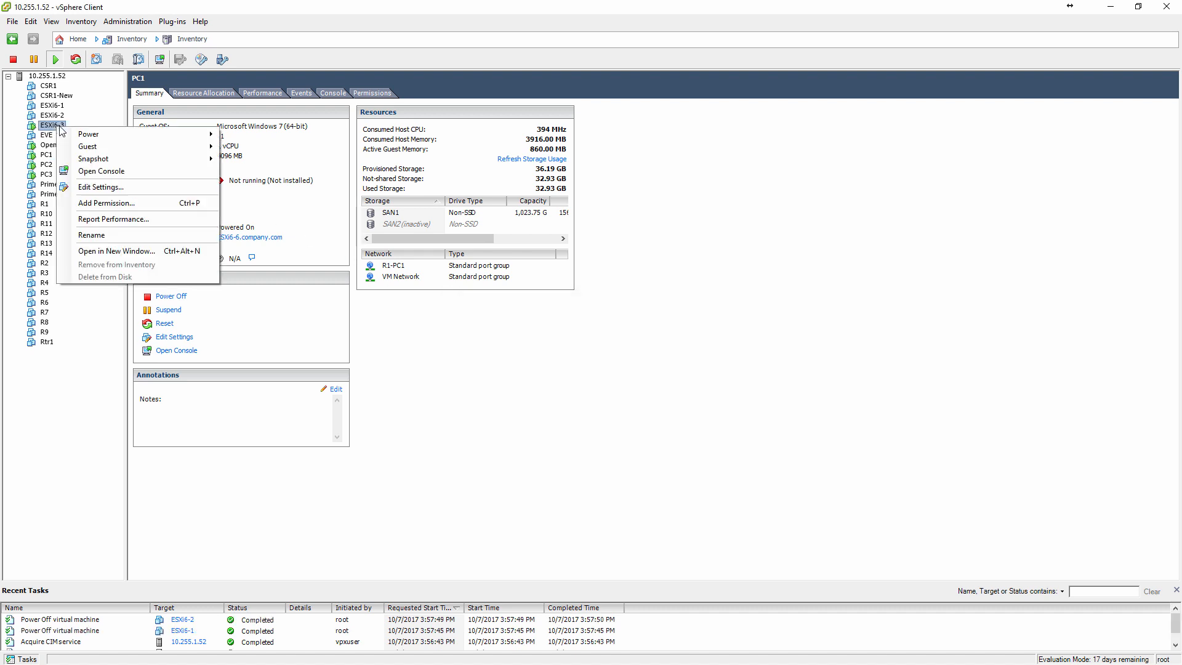
pyautogui.moveTo(185, 135)
pyautogui.click(259, 140)
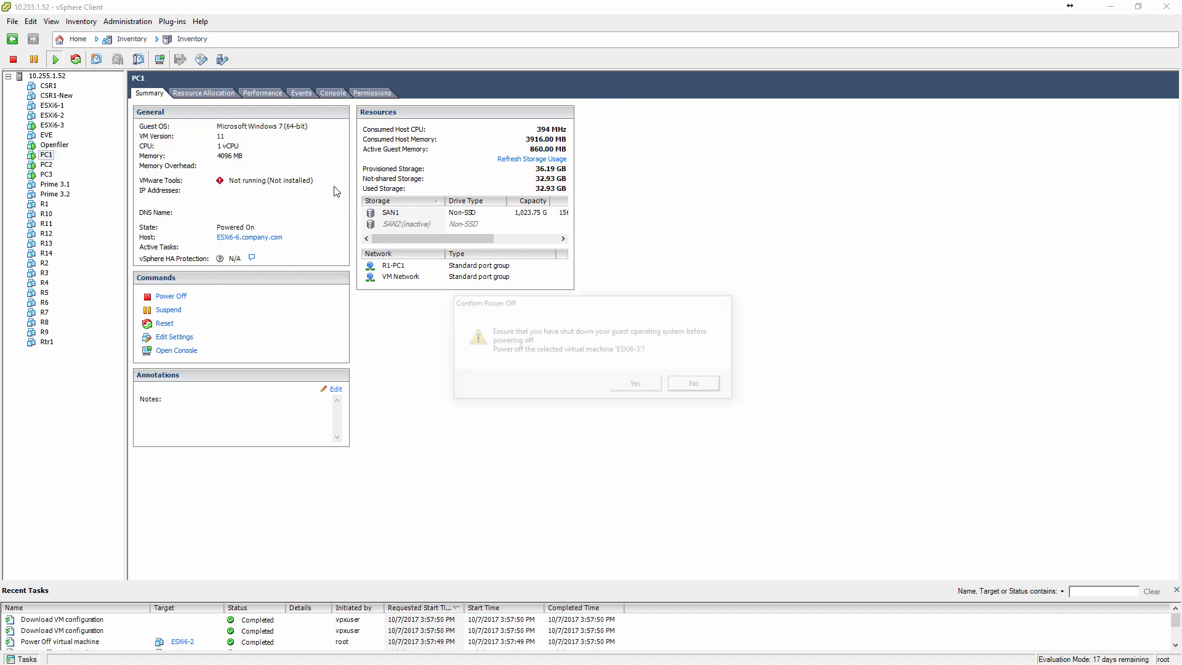
pyautogui.click(640, 386)
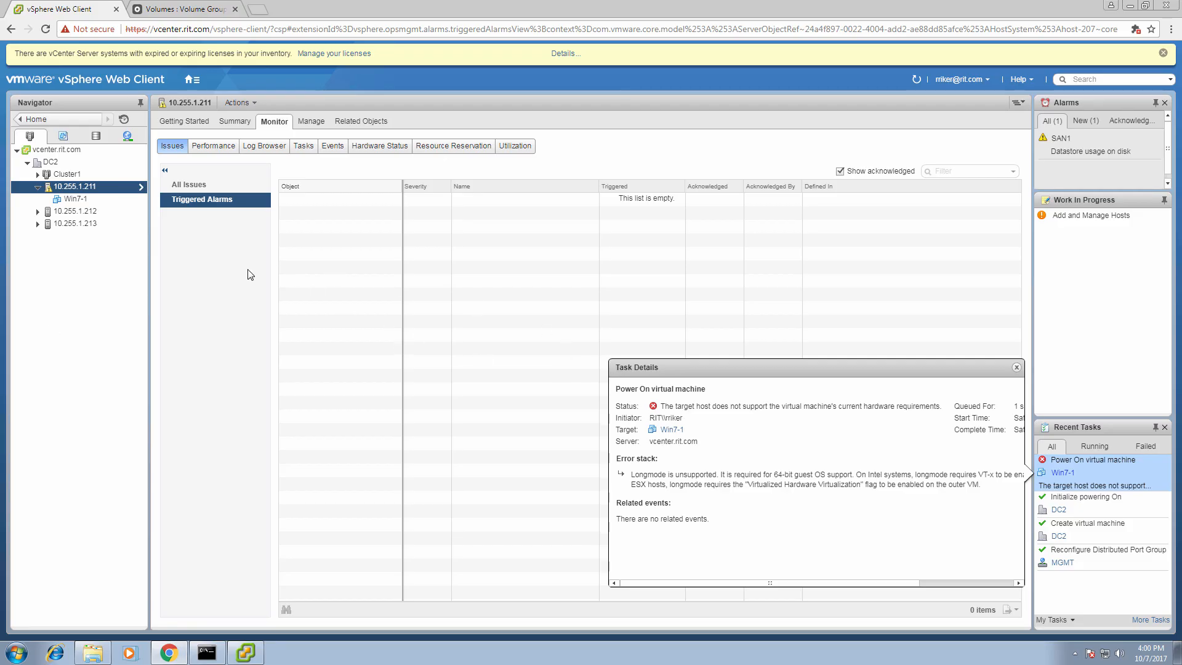
# In the vSphere Web Client, start adding host 10.255.1.52 to the DC2 datacenter.
pyautogui.rightClick(47, 165)
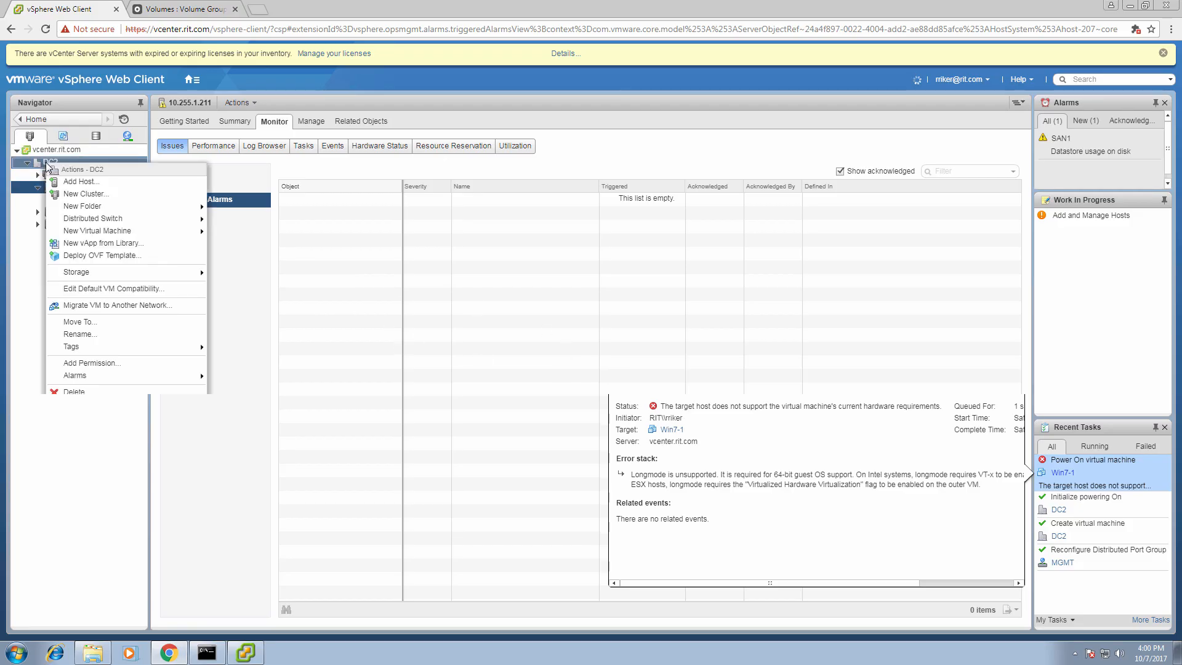
pyautogui.click(113, 185)
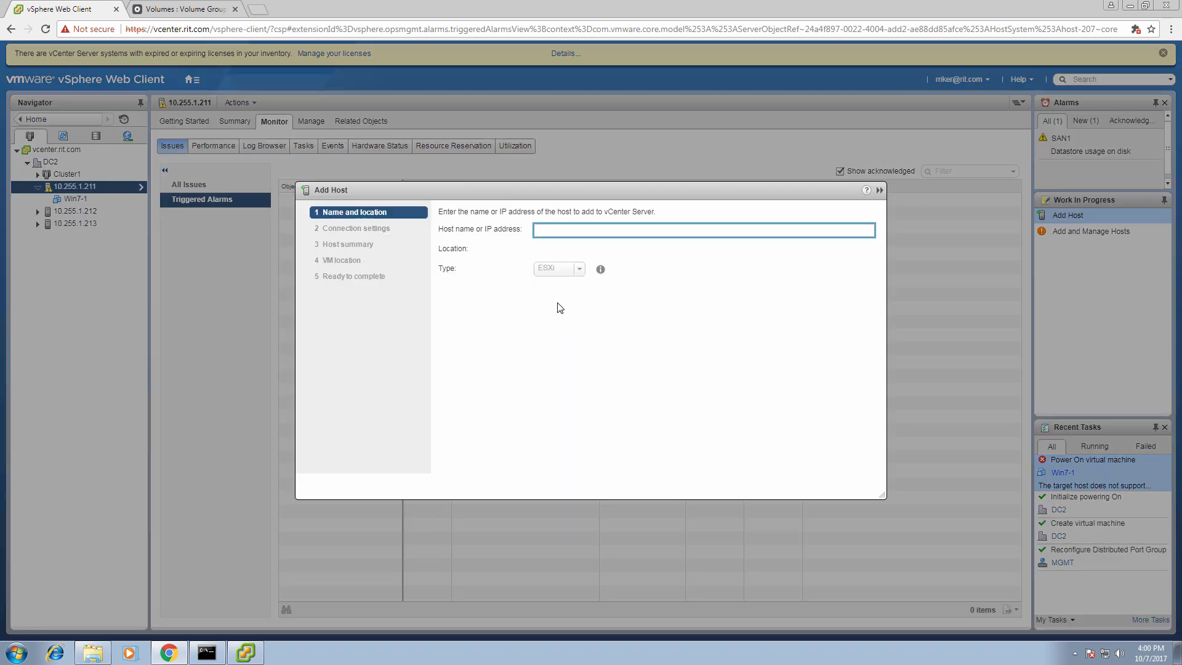
pyautogui.write('10.255.1.52')
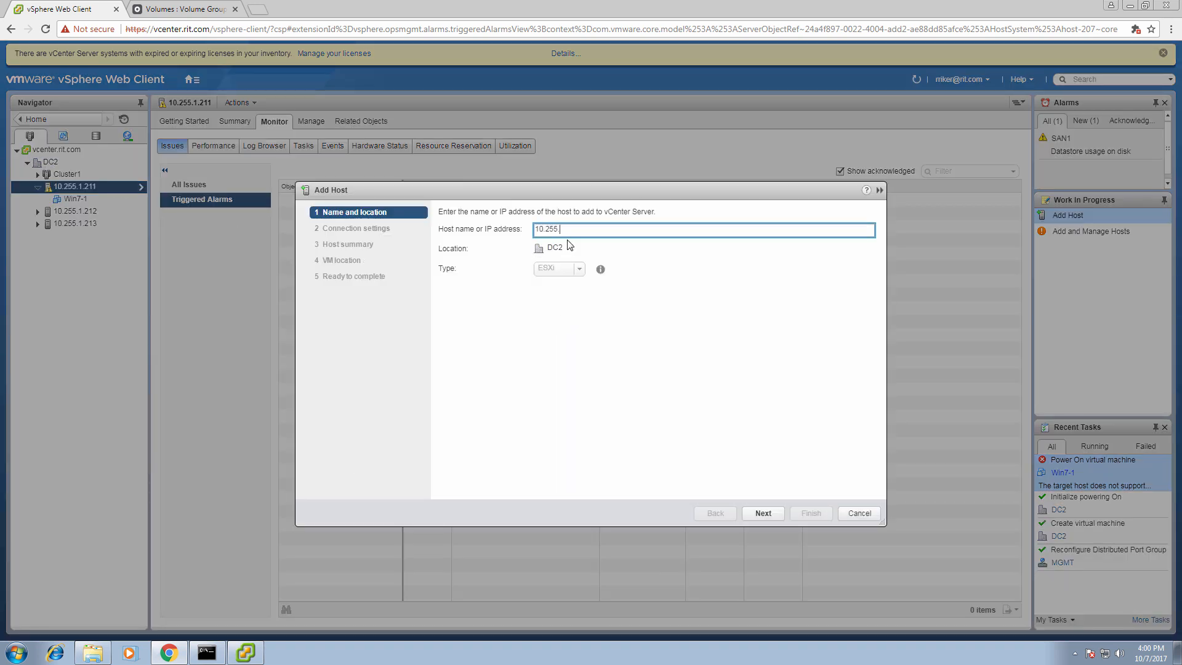
pyautogui.click(768, 514)
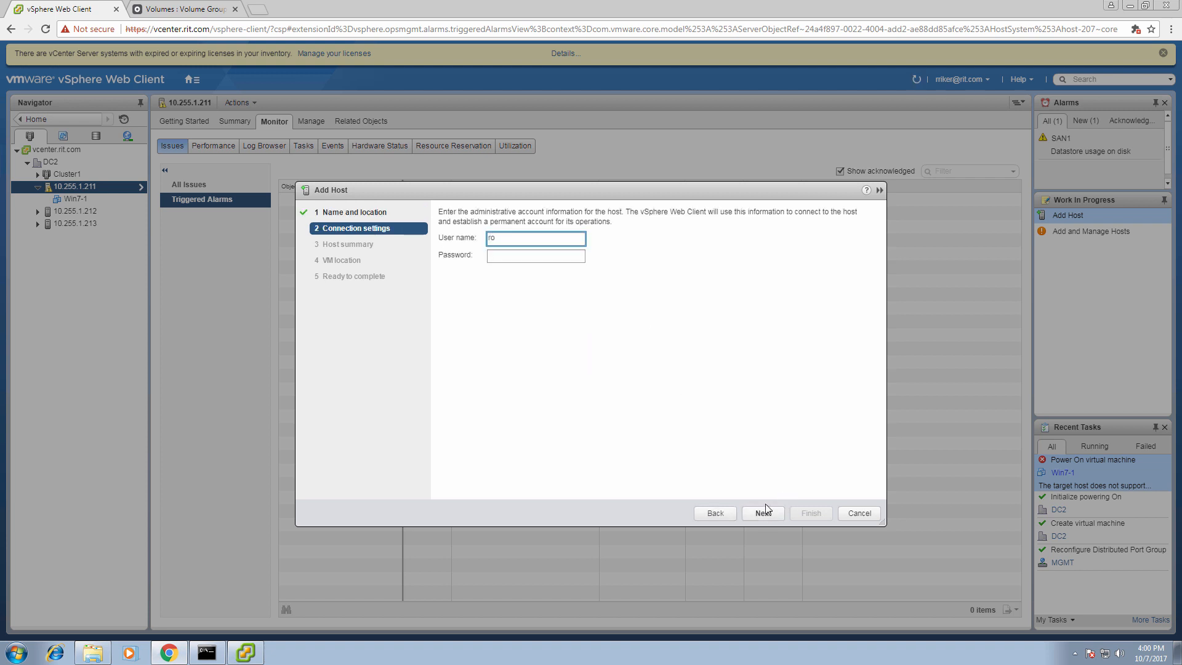
# Provide the host connection credentials with user name root and the account password.
pyautogui.write('root')
pyautogui.press('Tab')
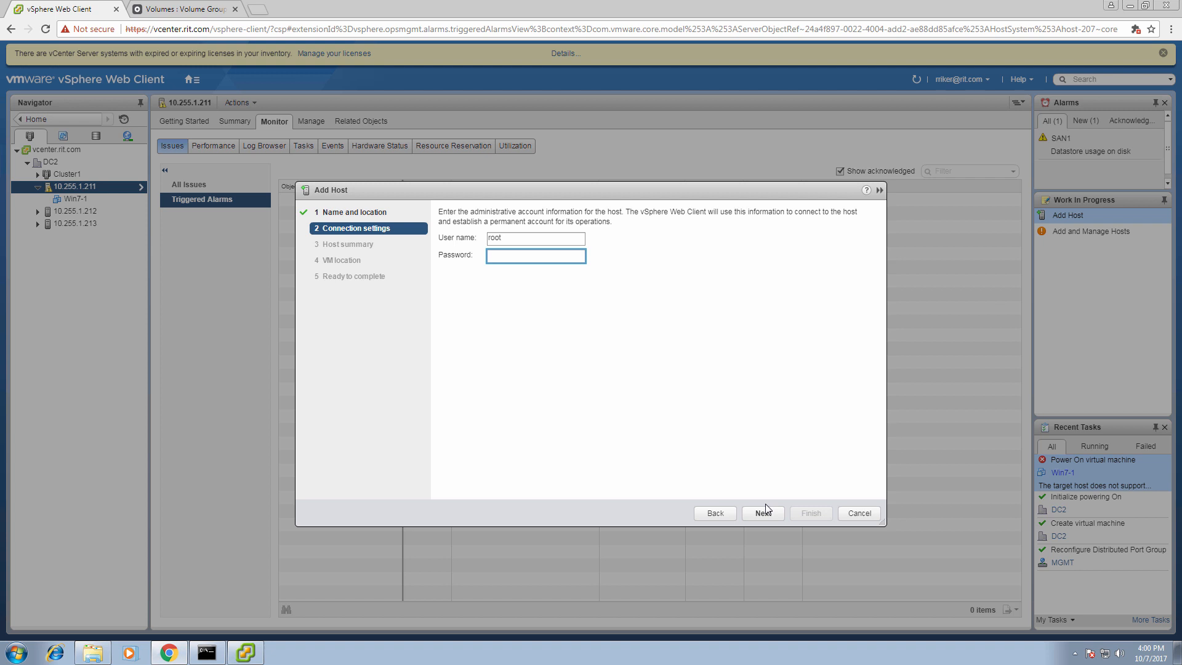
pyautogui.click(765, 508)
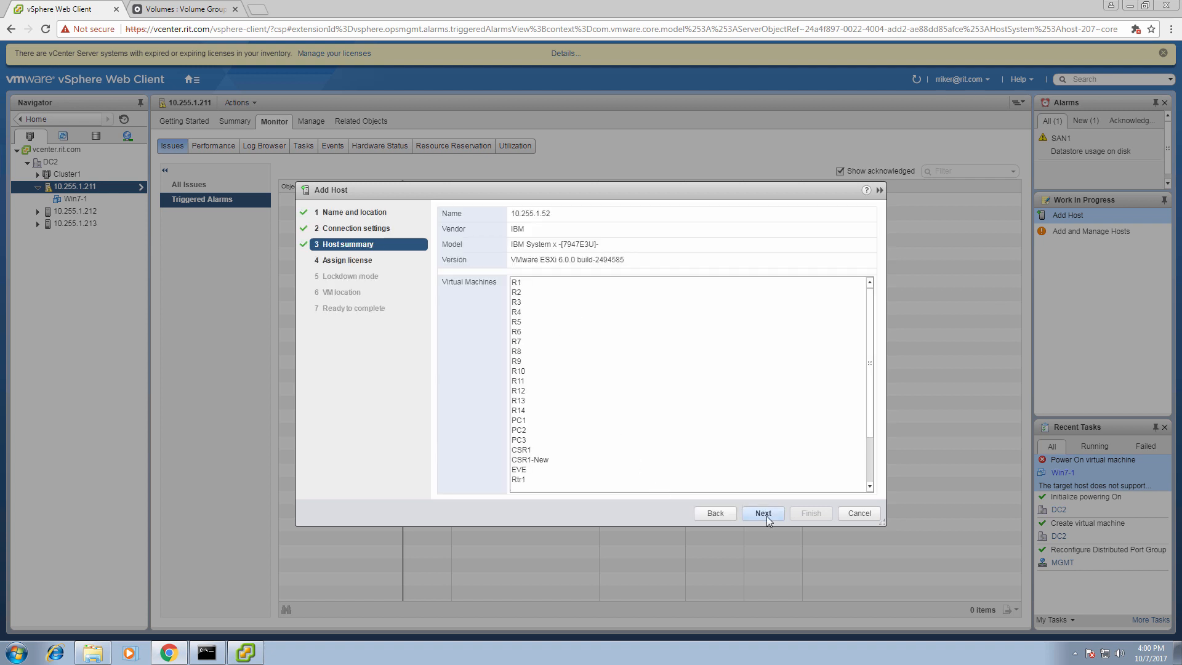
# Try to finish adding the host with the Evaluation License, default lockdown mode and DC2 as the VM location.
pyautogui.click(763, 513)
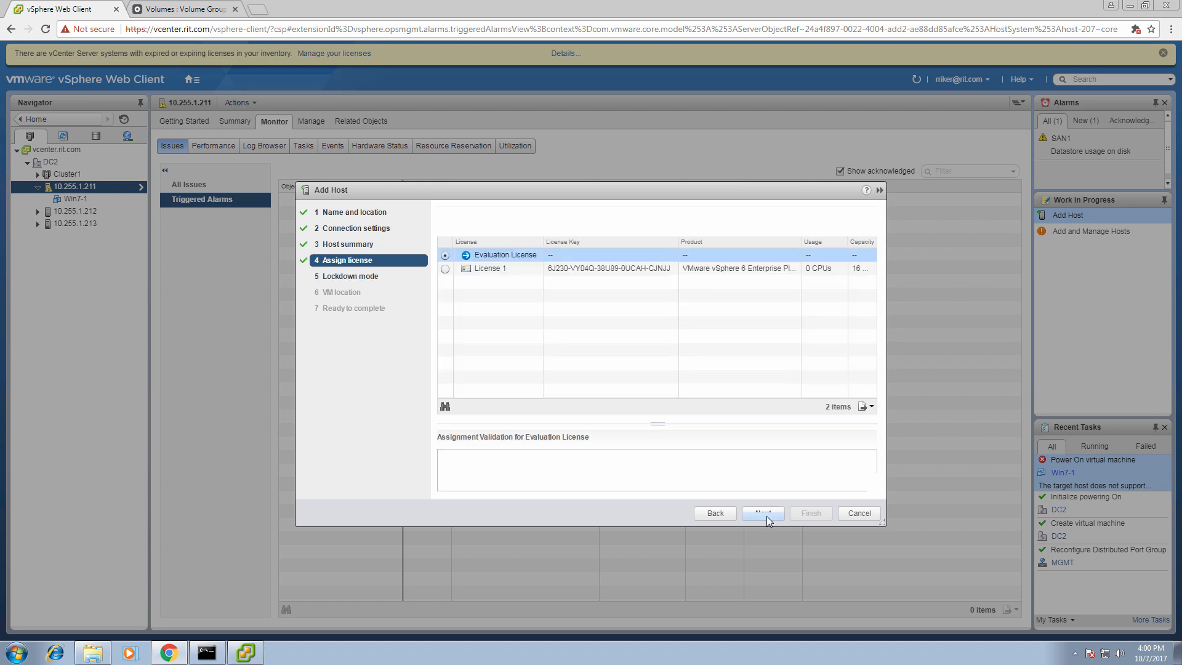
pyautogui.click(766, 516)
pyautogui.click(766, 516)
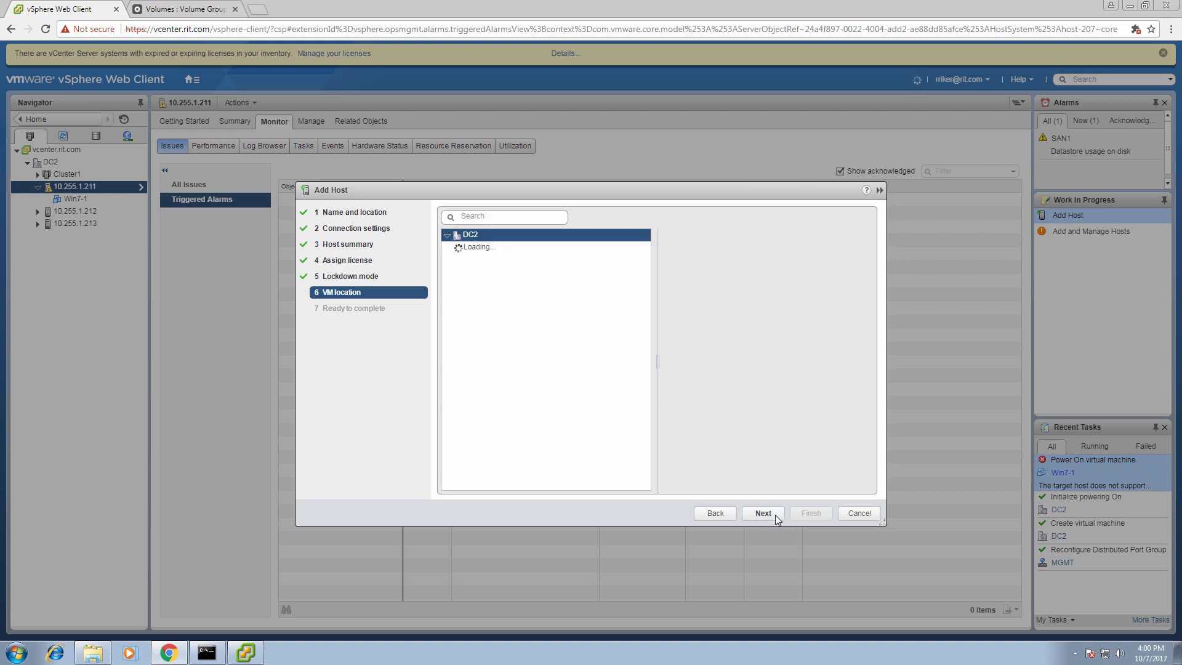
pyautogui.click(767, 513)
pyautogui.click(810, 514)
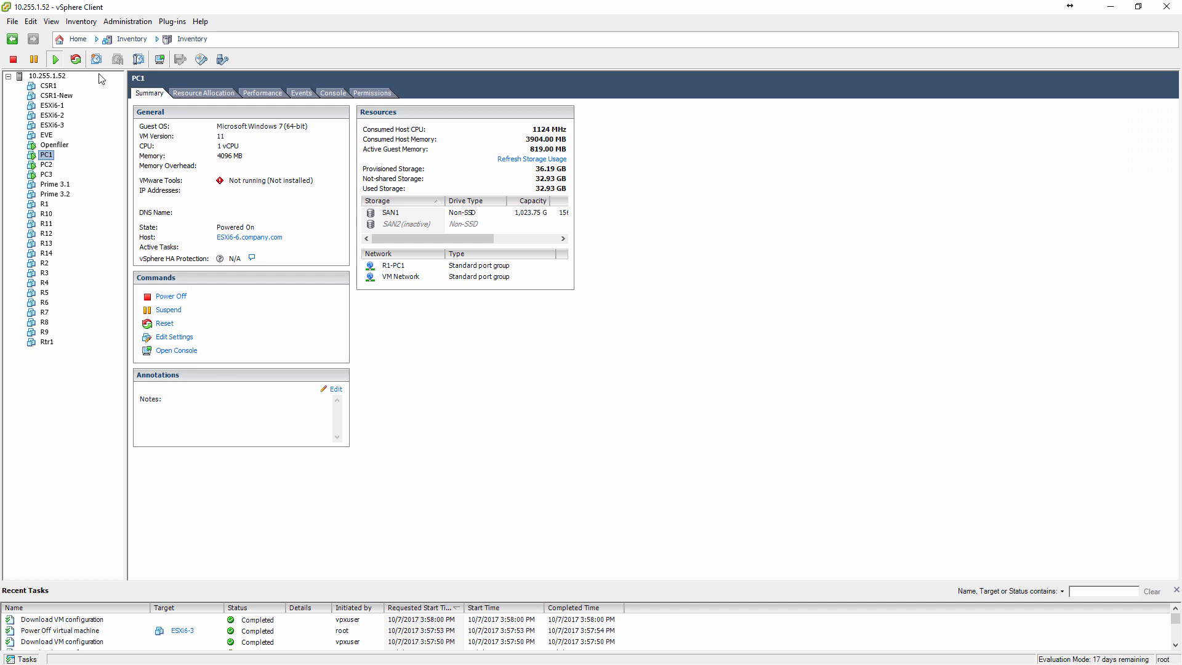
# In the vSphere Client for 10.255.1.52, disassociate the host from its vCenter Server.
pyautogui.click(56, 76)
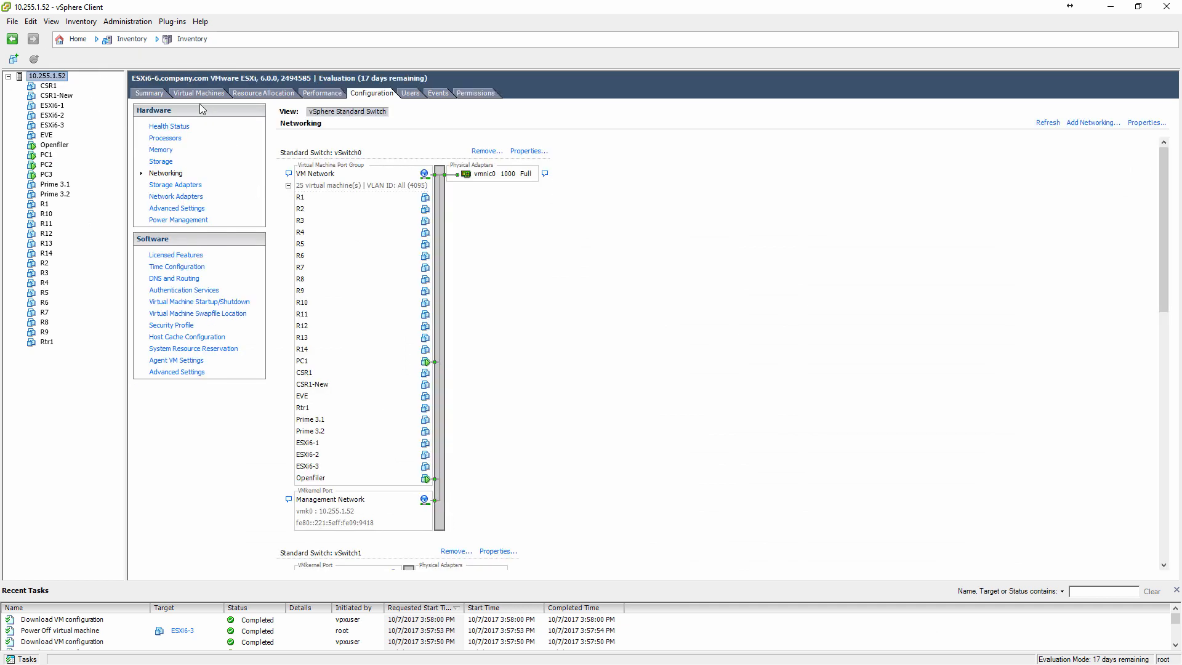
pyautogui.click(150, 95)
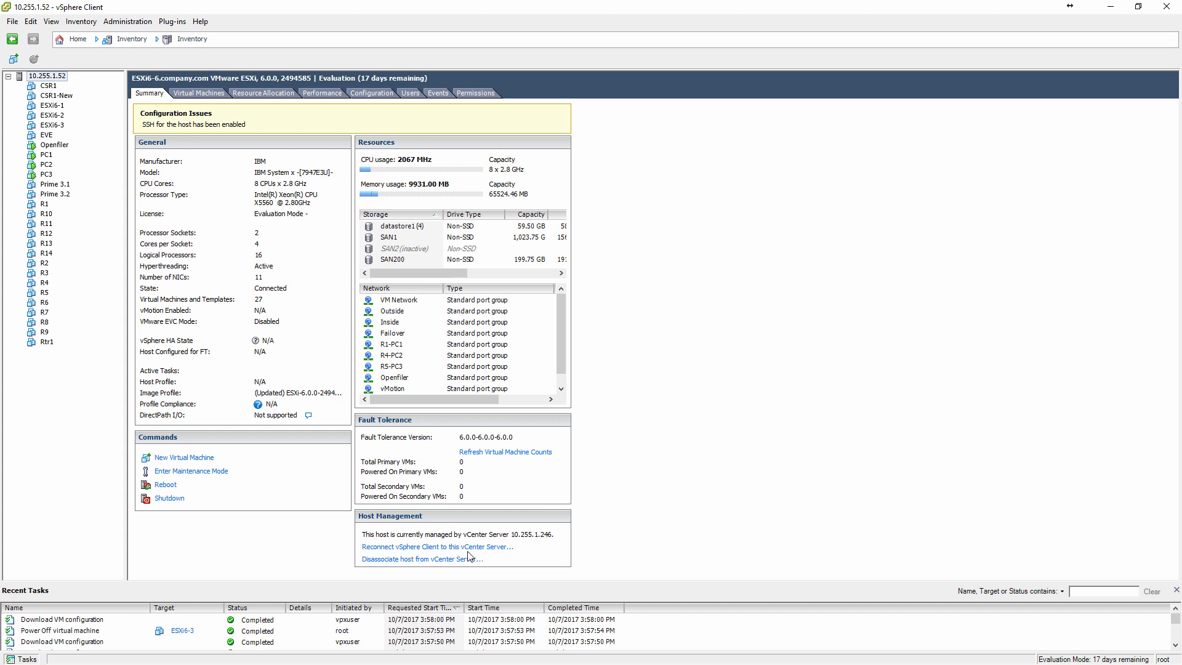
pyautogui.click(455, 559)
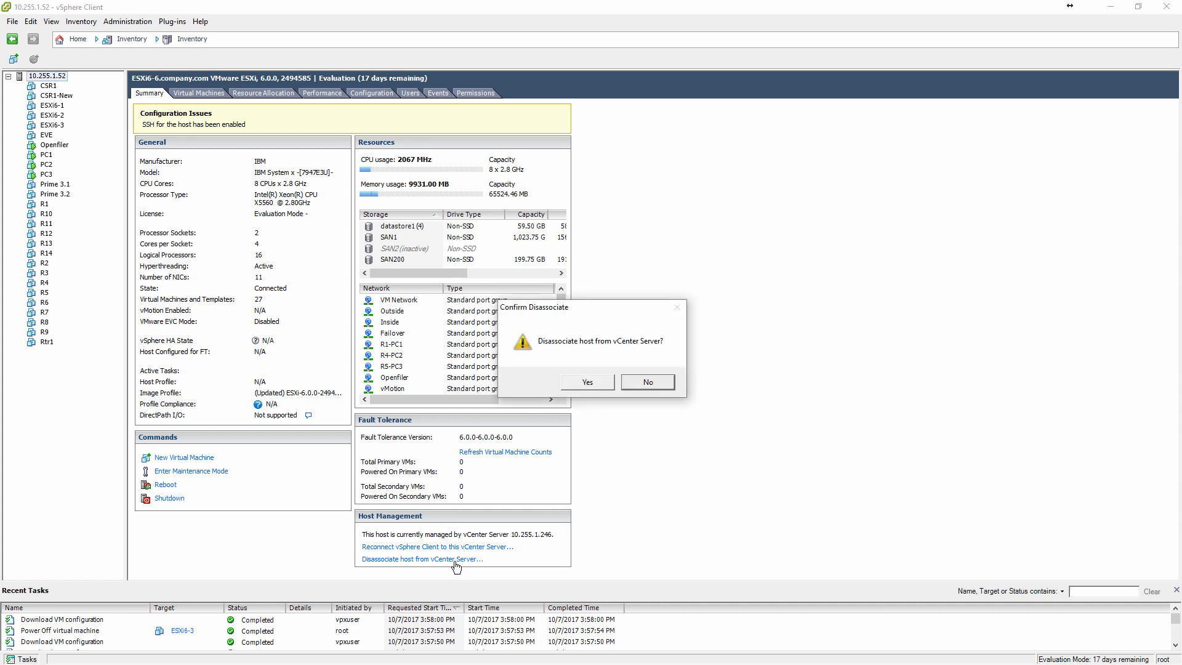
pyautogui.click(578, 385)
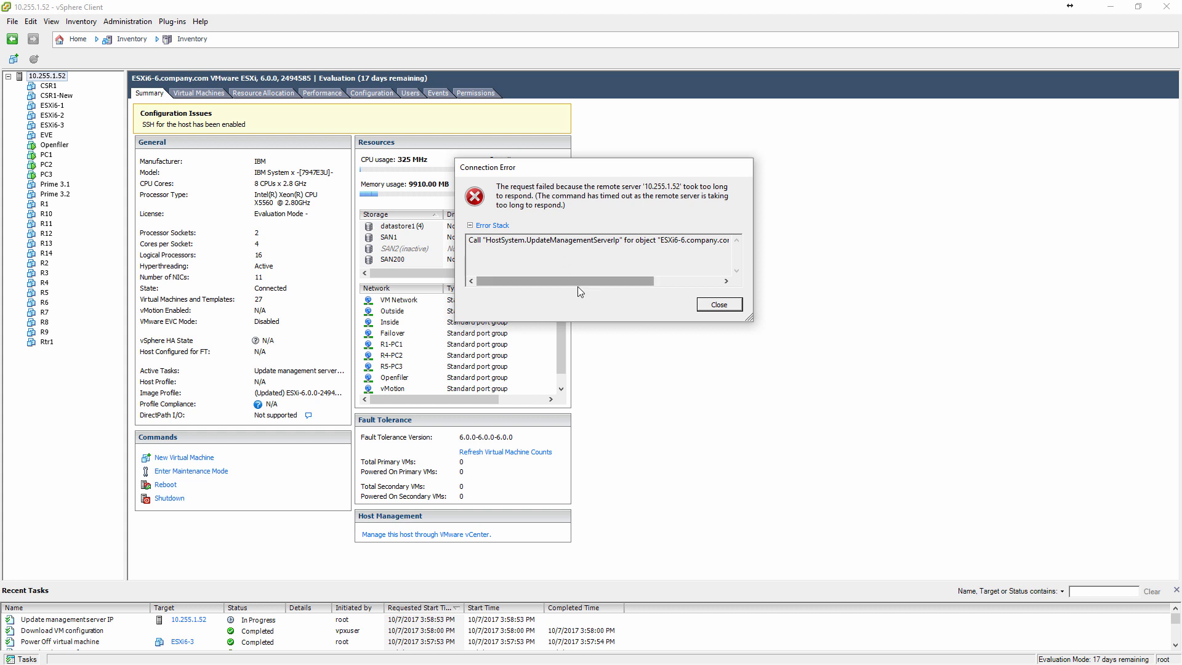
pyautogui.moveTo(577, 286); pyautogui.dragTo(669, 290)
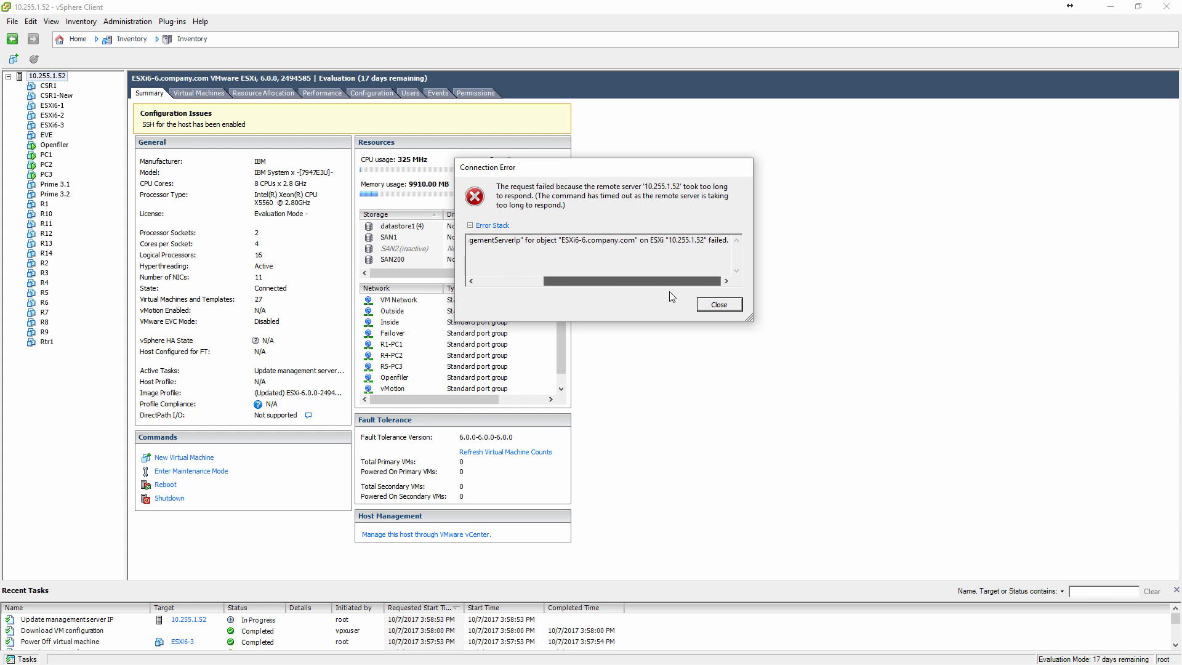
pyautogui.click(718, 304)
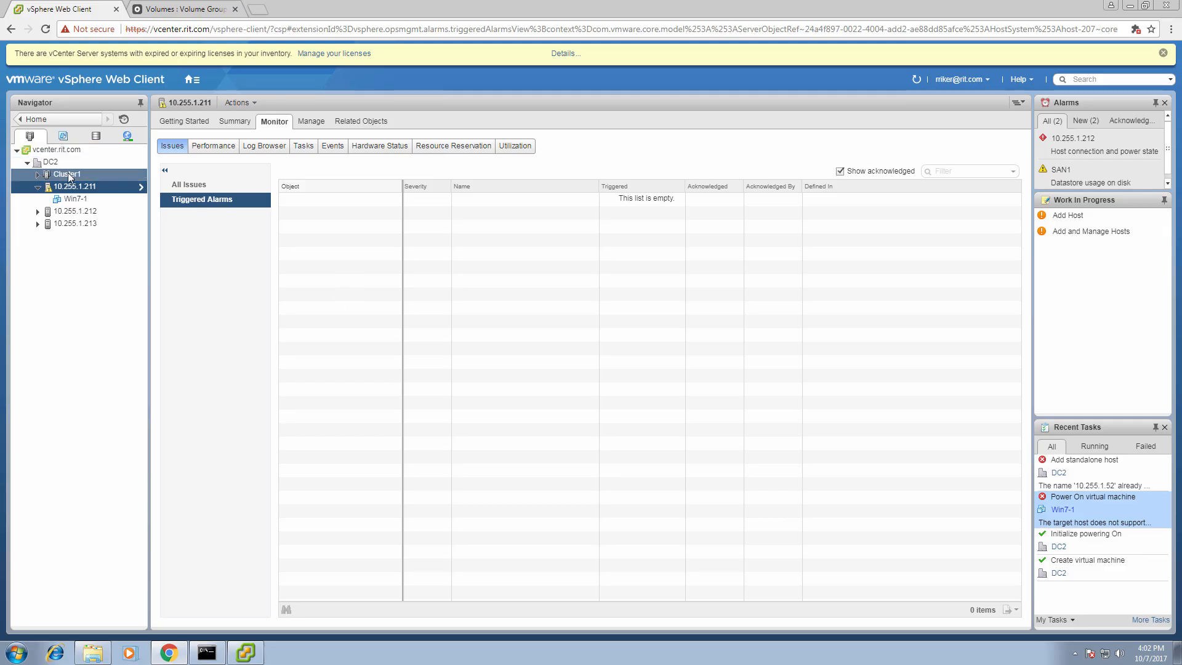
pyautogui.rightClick(69, 175)
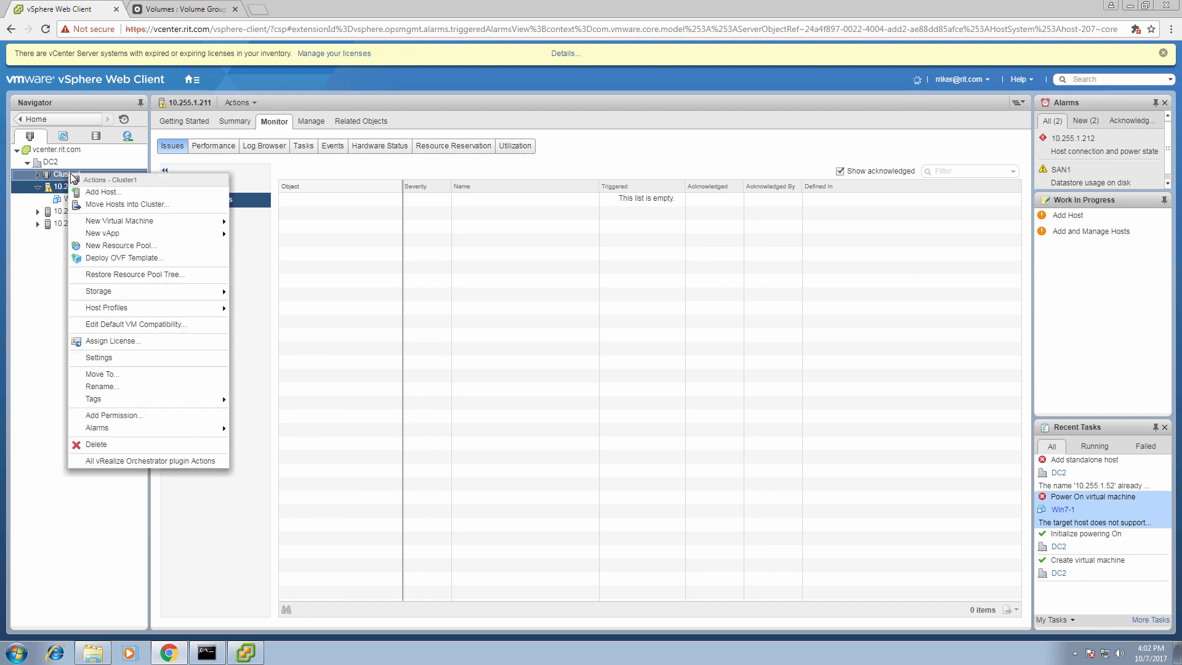
pyautogui.click(136, 193)
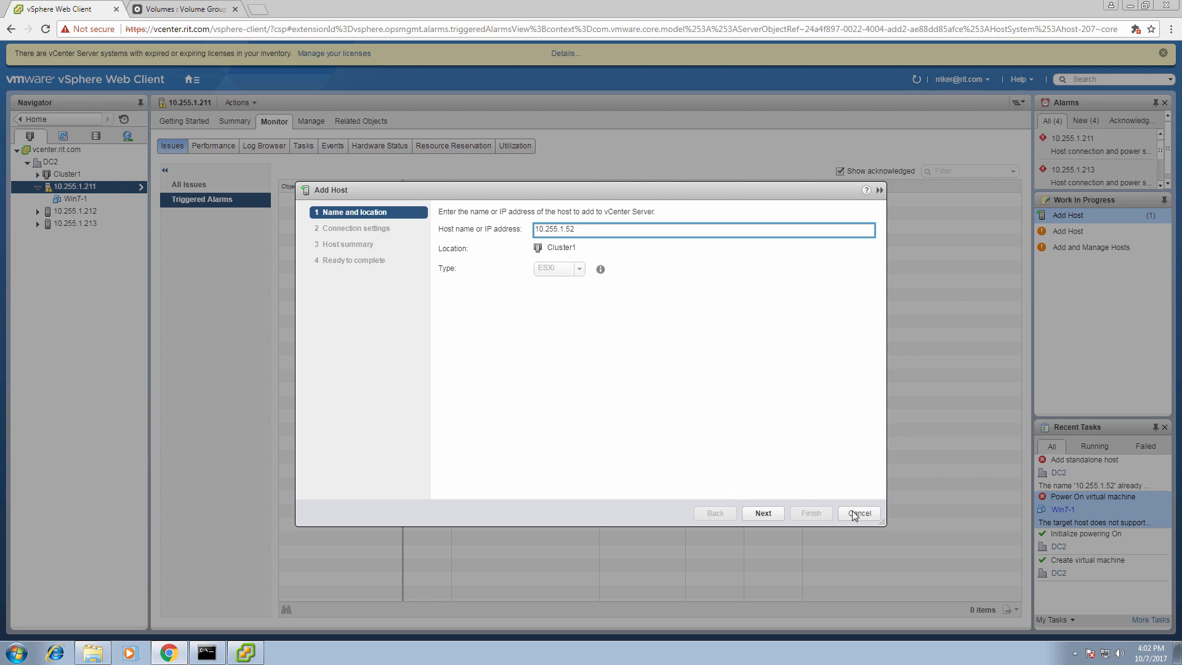
pyautogui.click(762, 515)
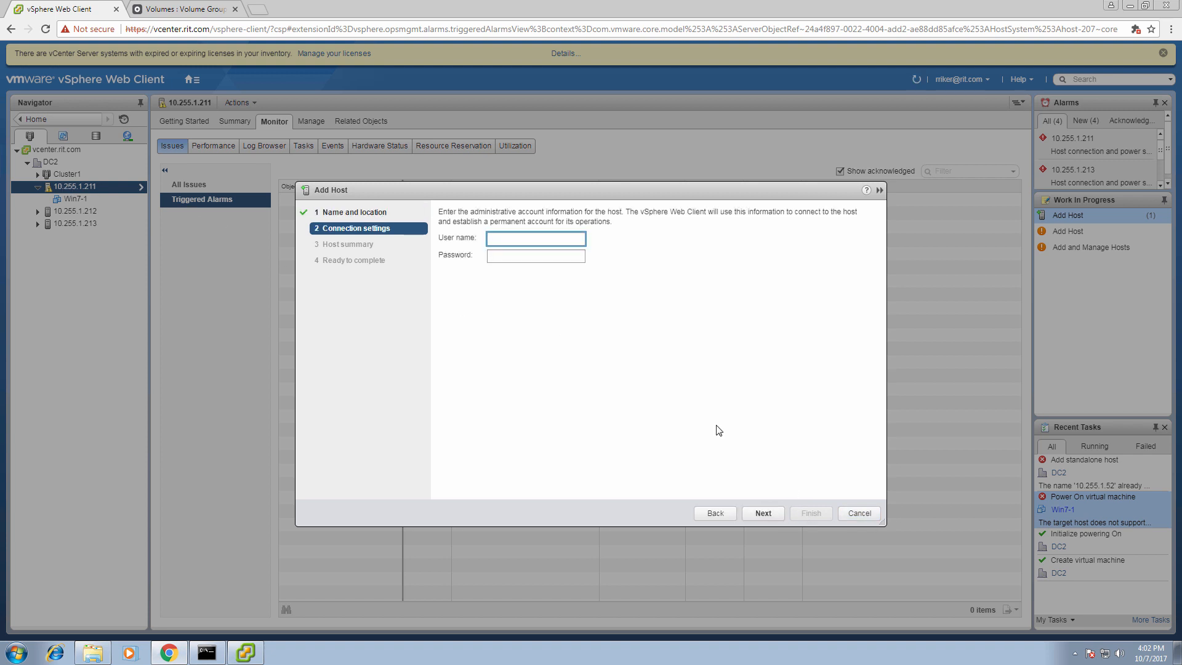
pyautogui.click(861, 513)
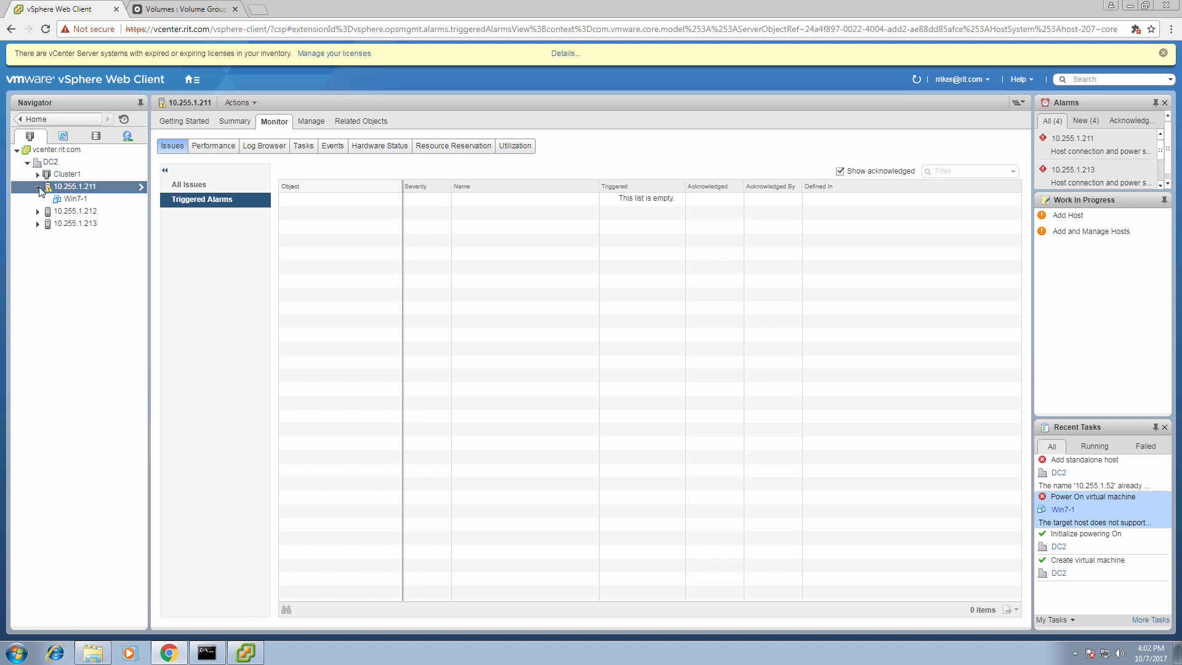
# Collapse host 10.255.1.211 and expand Cluster1 in the vSphere Web Client inventory to view its contents.
pyautogui.click(37, 186)
pyautogui.click(37, 174)
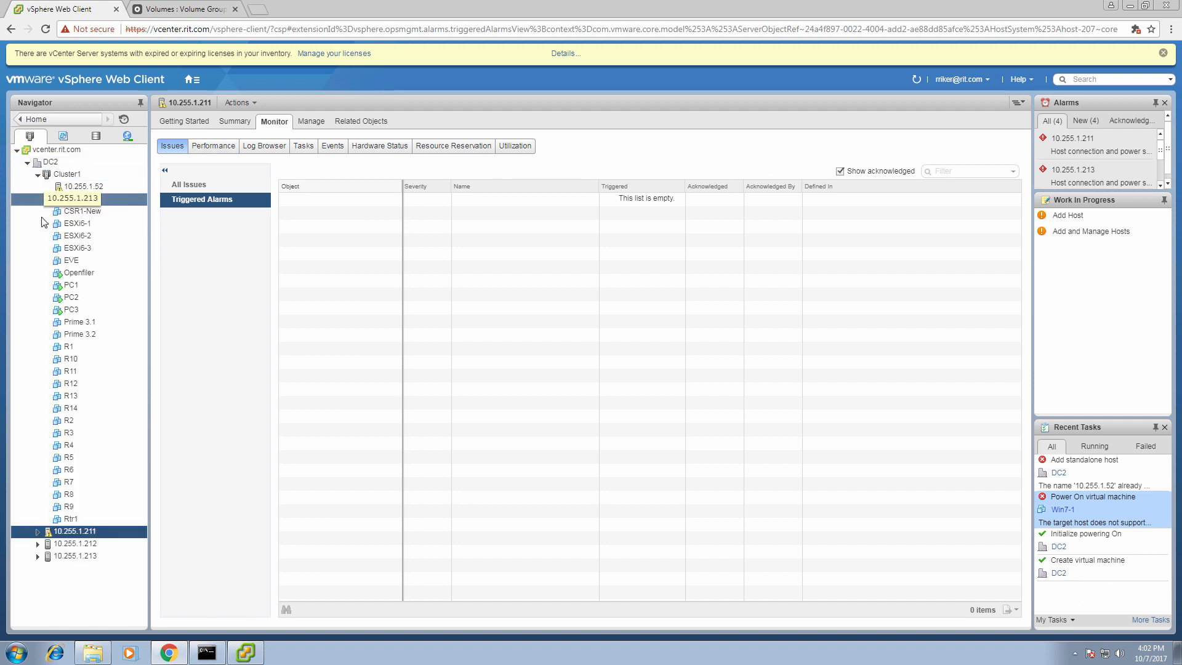
# View the summaries of the ESXi6-2, ESXi6-1 and Openfiler virtual machines in Cluster1.
pyautogui.rightClick(54, 179)
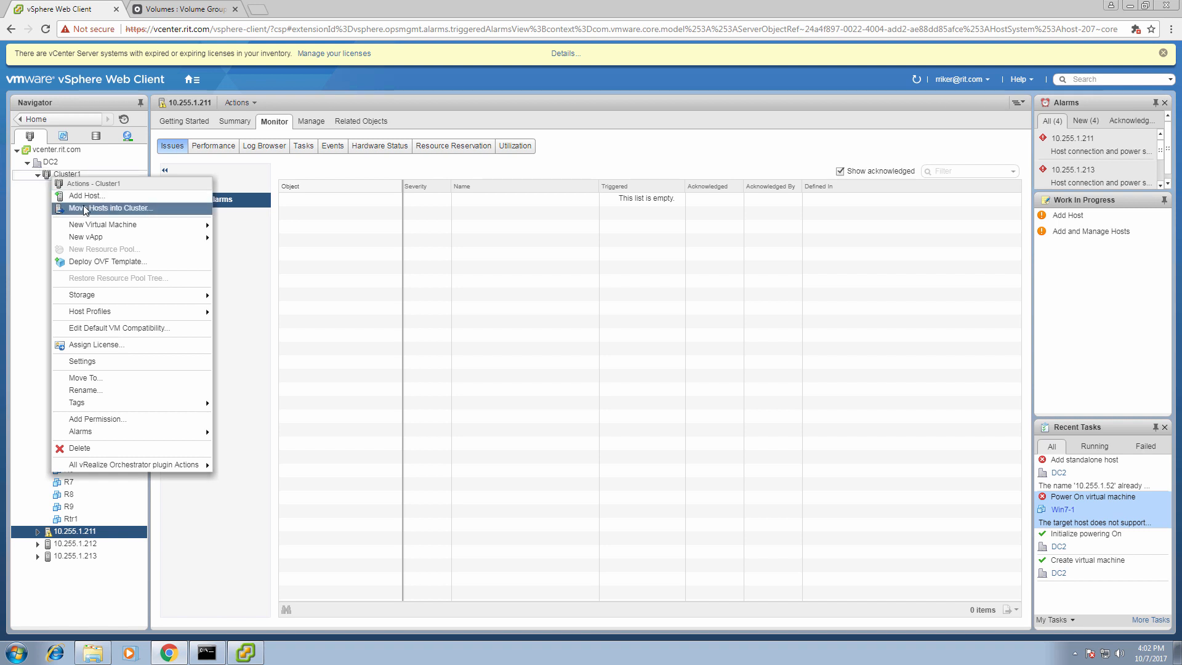
pyautogui.click(36, 236)
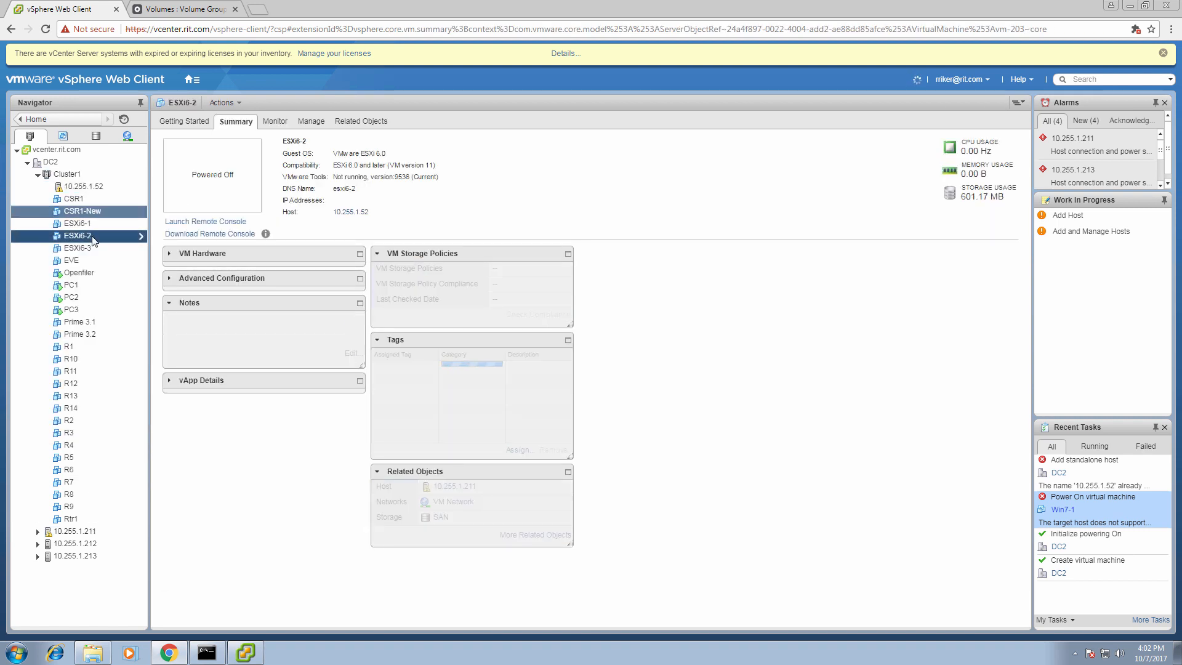
pyautogui.click(91, 223)
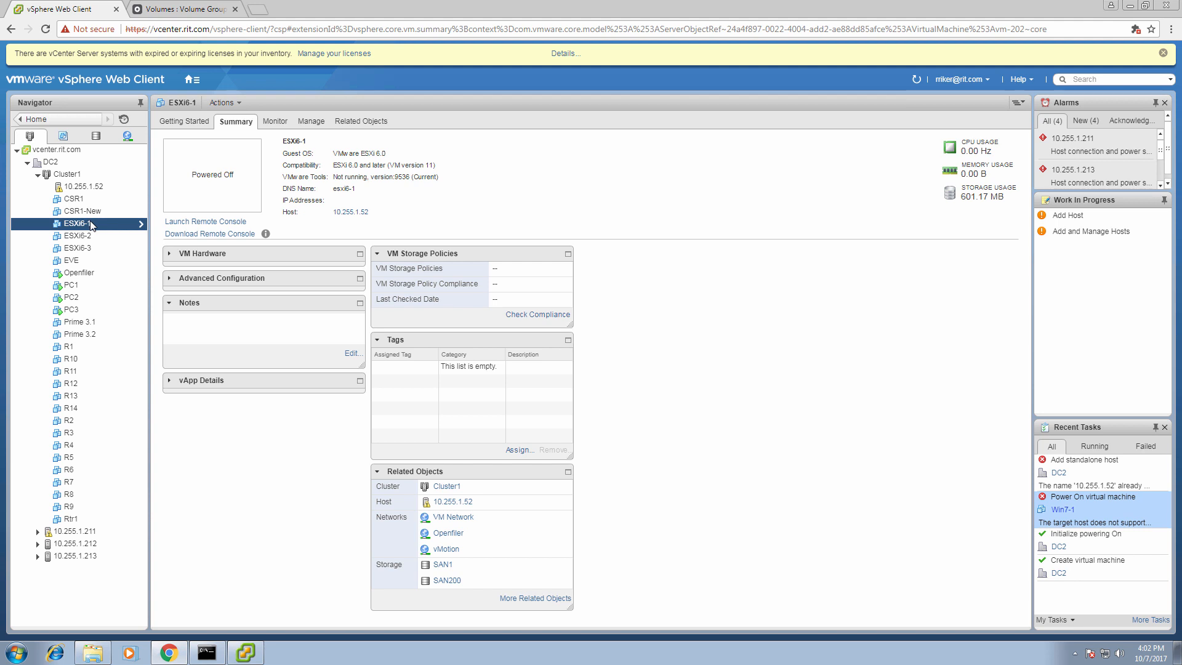
pyautogui.rightClick(91, 225)
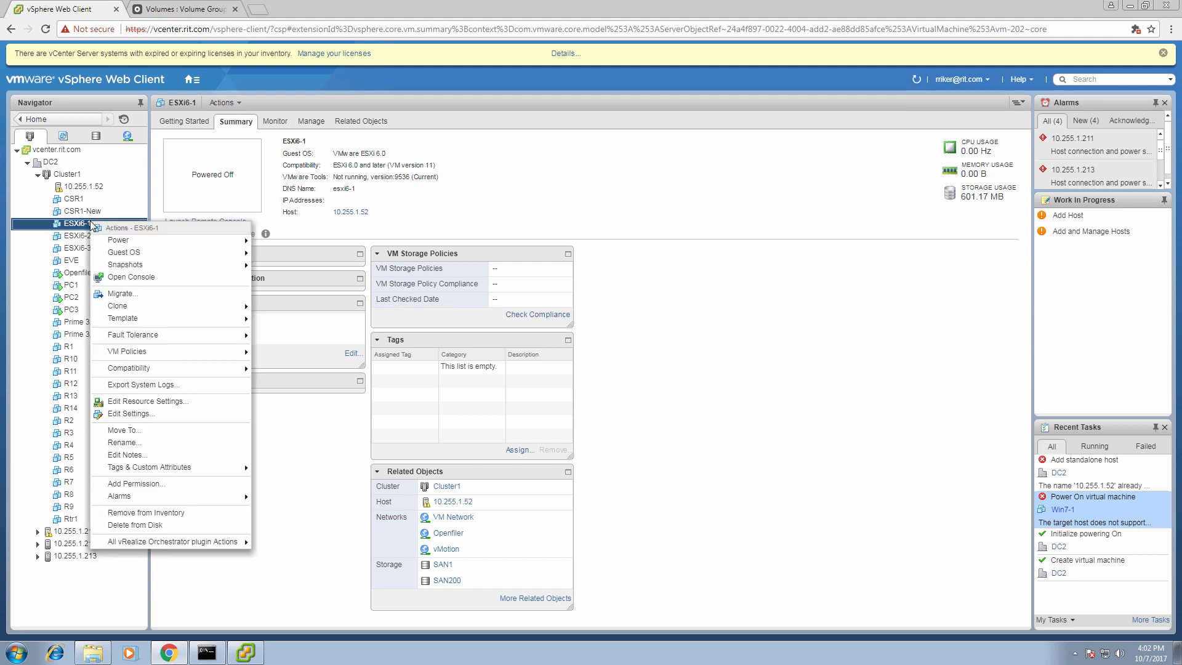
pyautogui.click(16, 275)
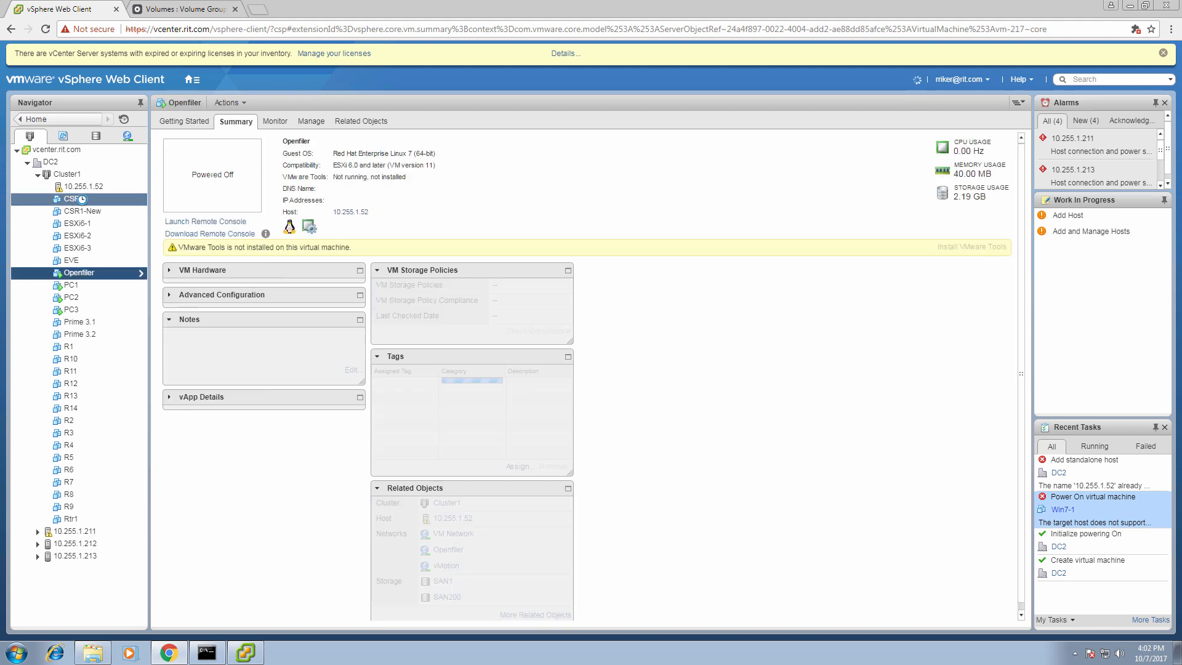
# Try to expose hardware assisted virtualization to the guest OS in the CPU settings of virtual machine ESXi6-1.
pyautogui.click(87, 225)
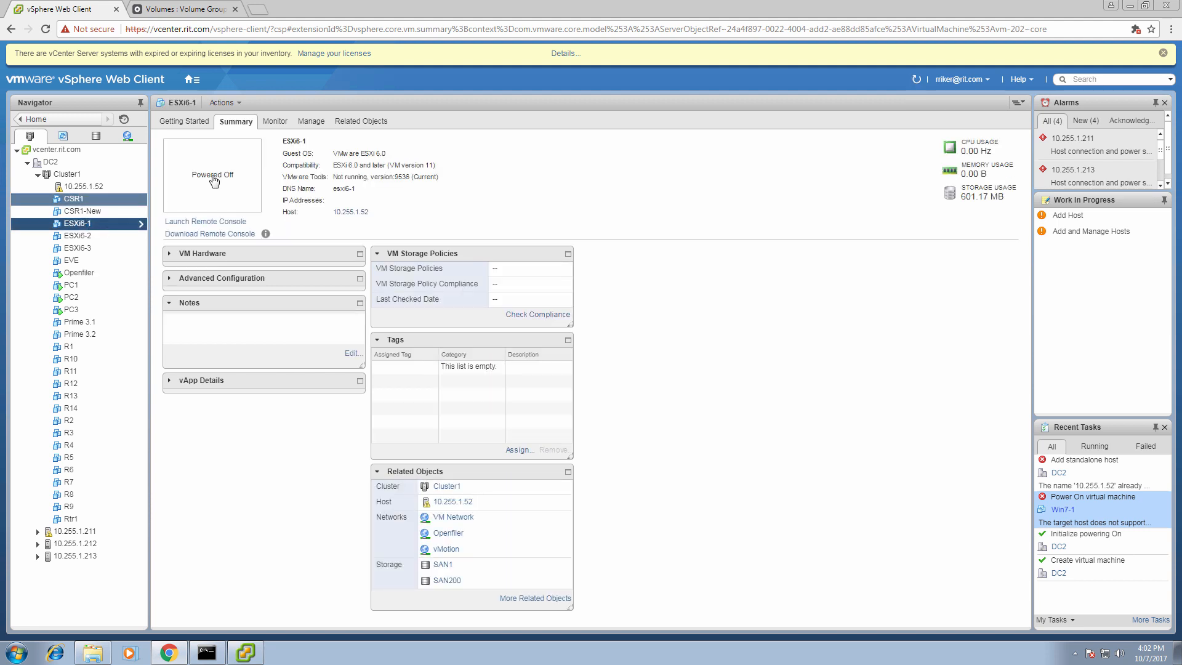
pyautogui.click(309, 122)
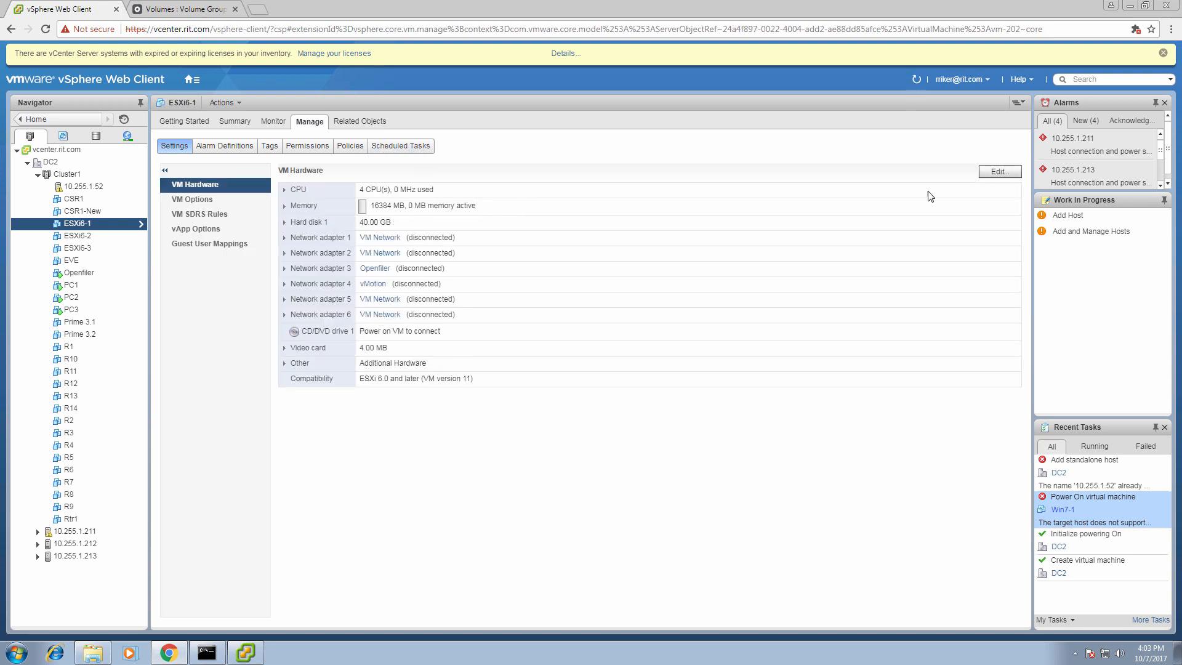
pyautogui.click(998, 174)
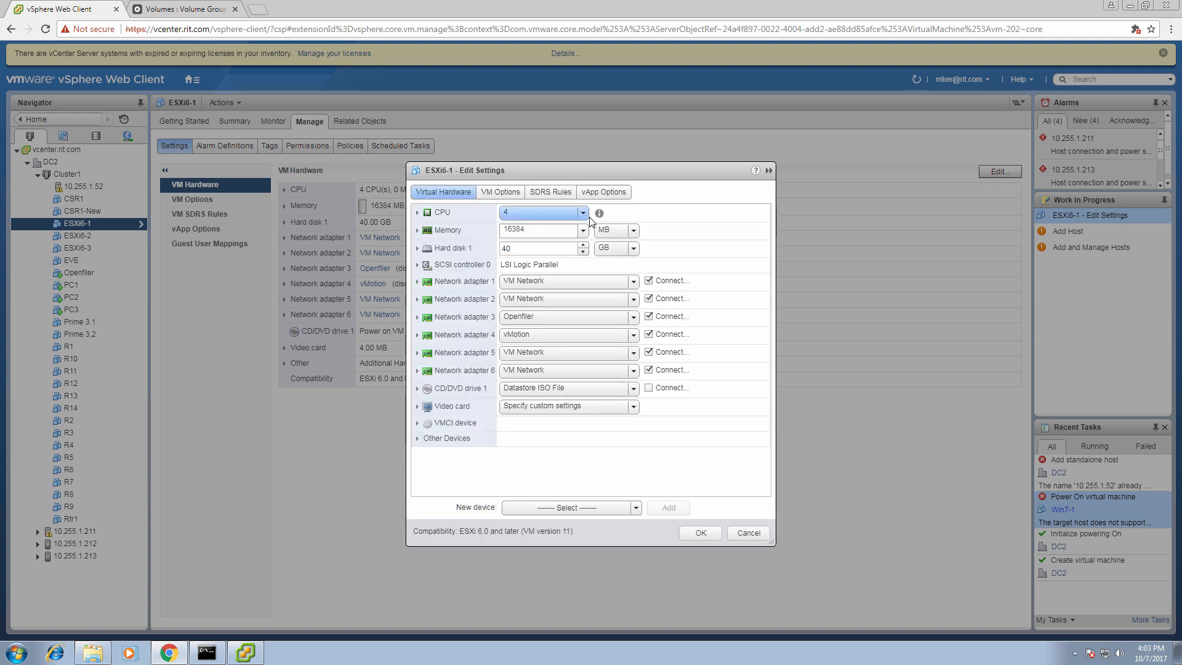
pyautogui.click(418, 214)
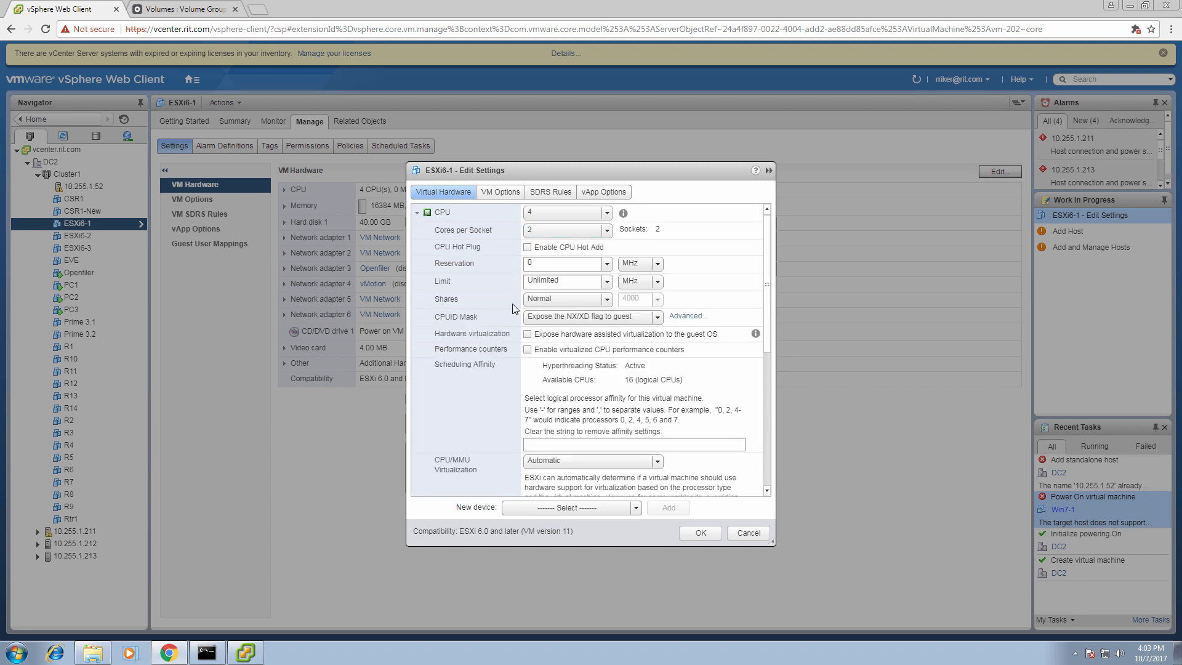
pyautogui.click(527, 335)
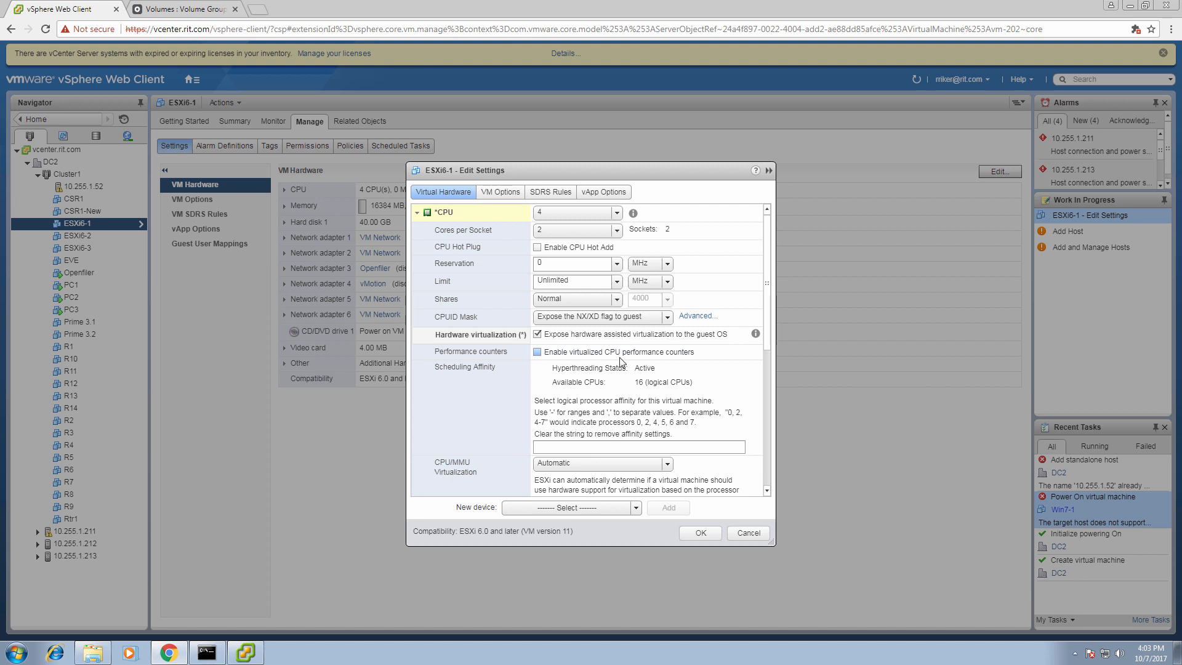
pyautogui.click(708, 533)
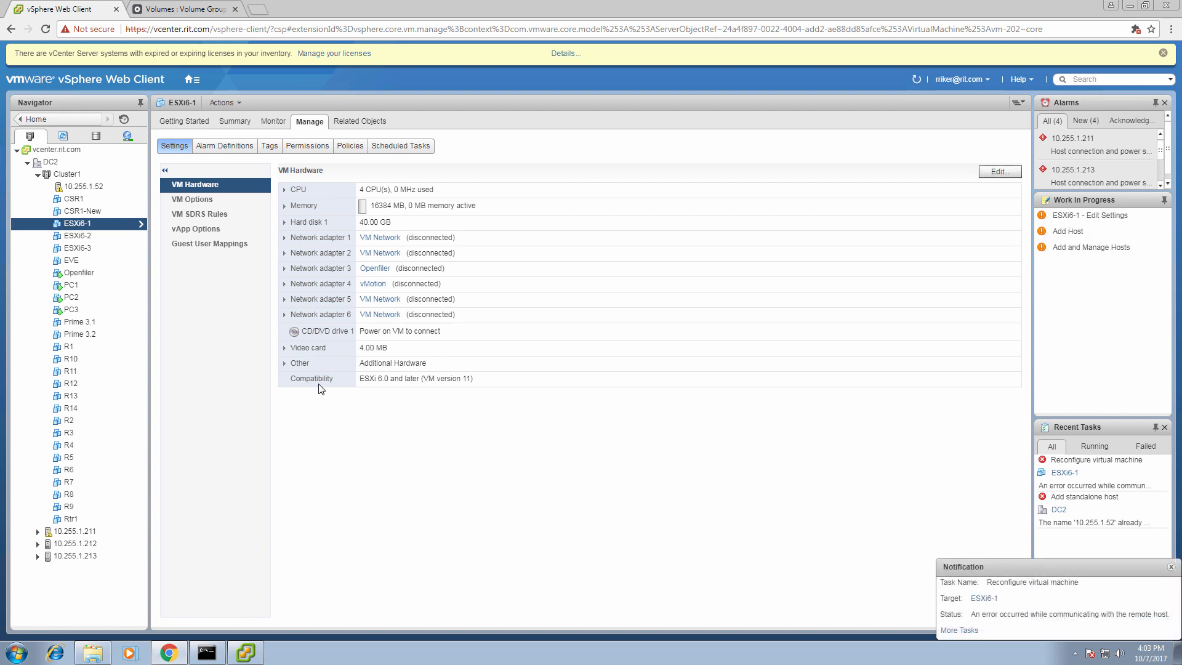
# Disconnect host 10.255.1.52 in Cluster1 from vCenter and confirm the disconnection.
pyautogui.rightClick(73, 187)
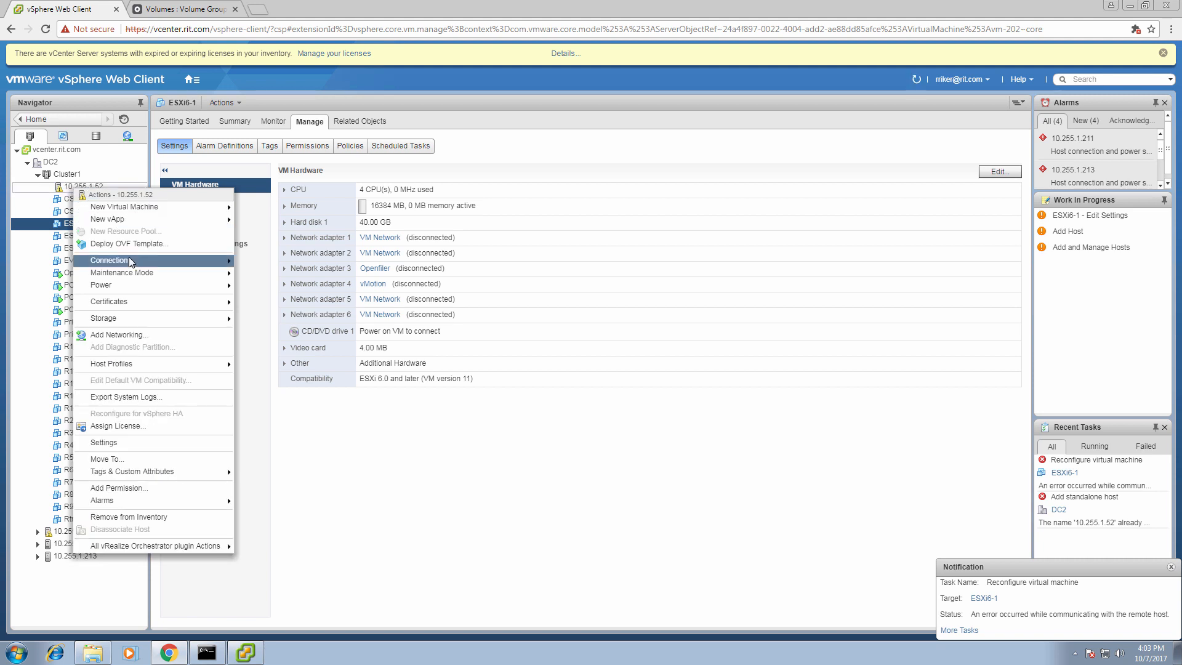
pyautogui.moveTo(130, 262)
pyautogui.click(280, 278)
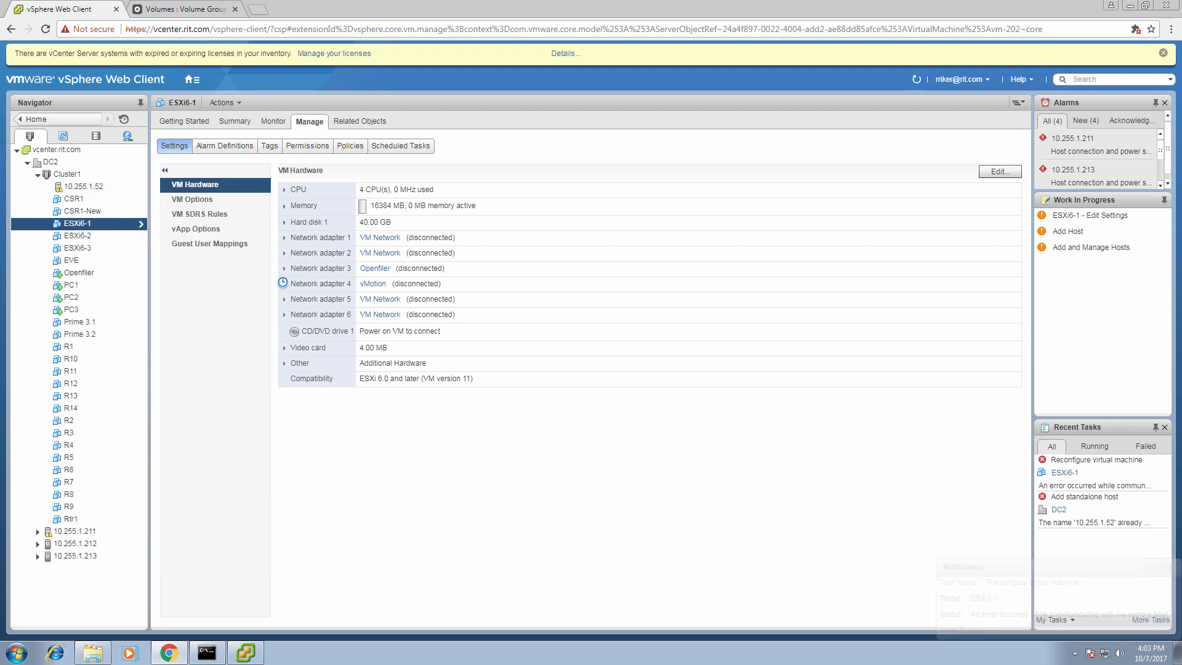
pyautogui.click(567, 362)
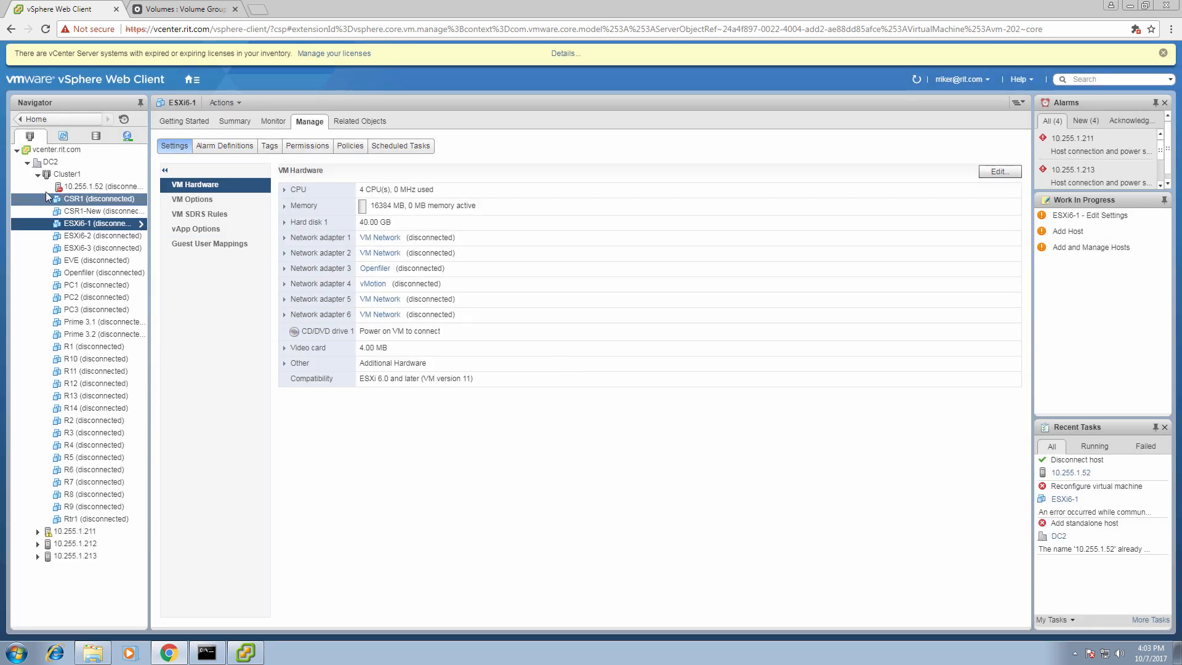
# Remove the disconnected host 10.255.1.52 from the vCenter inventory.
pyautogui.rightClick(66, 187)
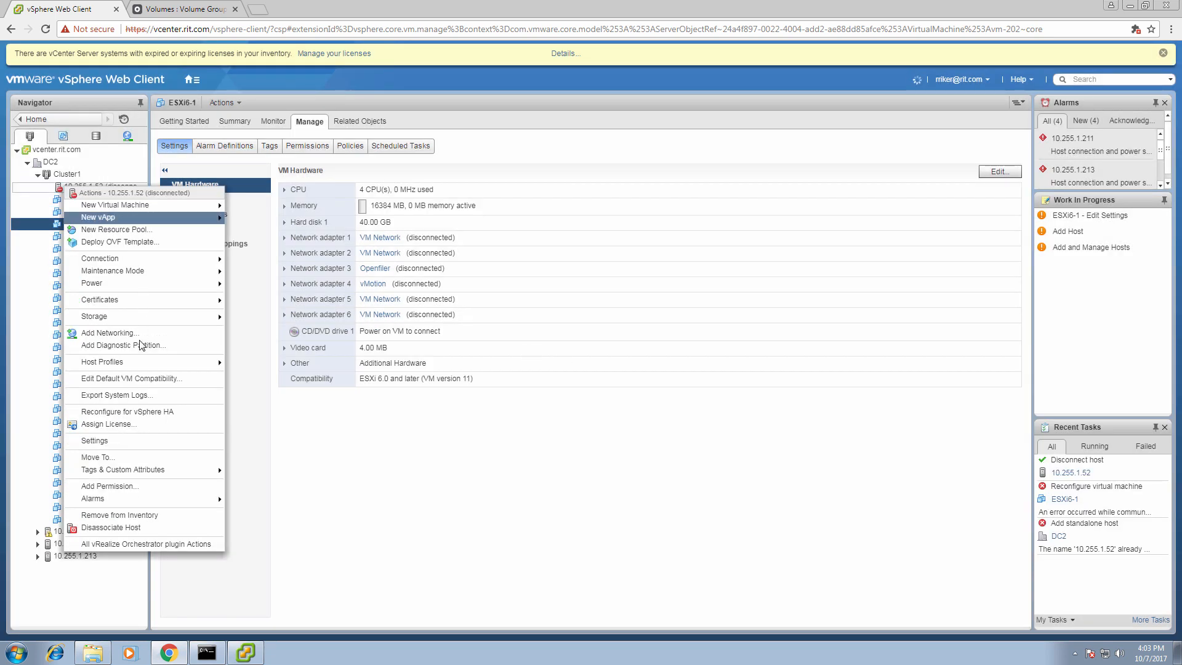
pyautogui.click(141, 515)
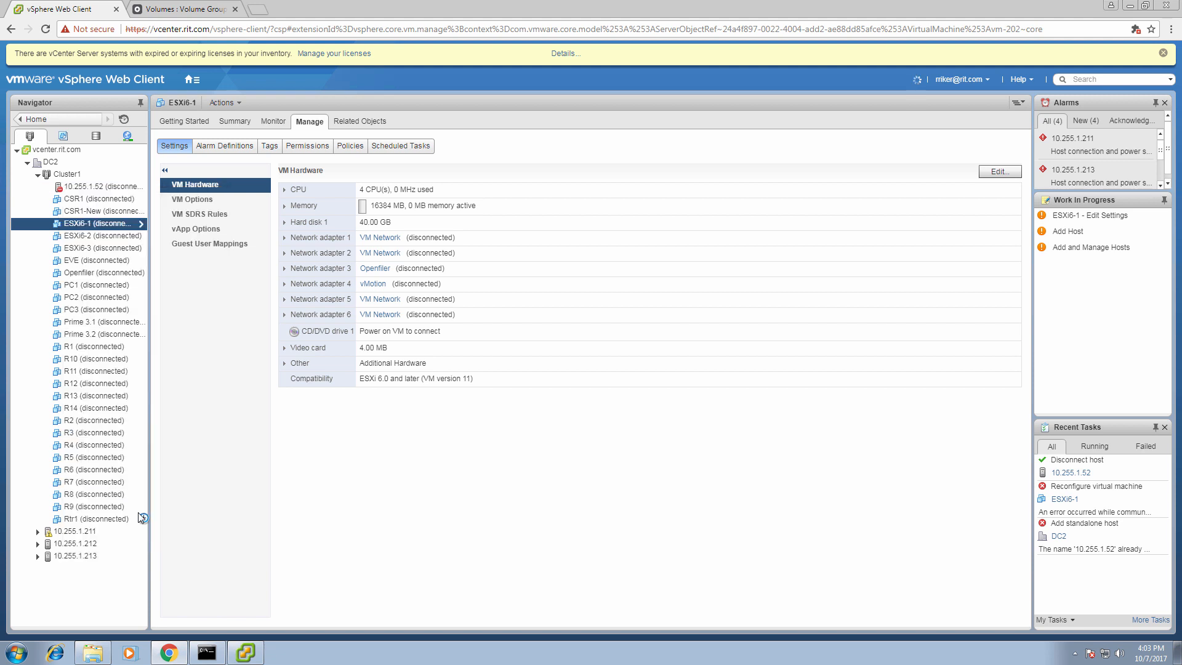
pyautogui.click(544, 405)
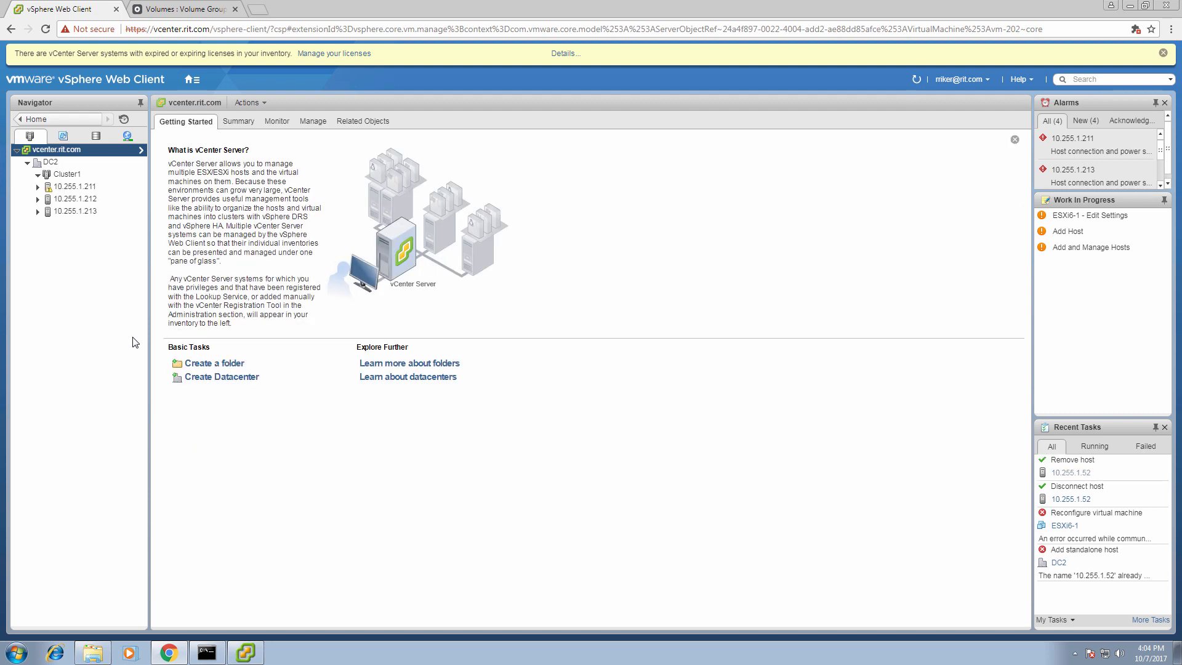
# Collapse Cluster1 and start adding a host to datacenter DC2 with IP address 10.255.1.52.
pyautogui.click(39, 176)
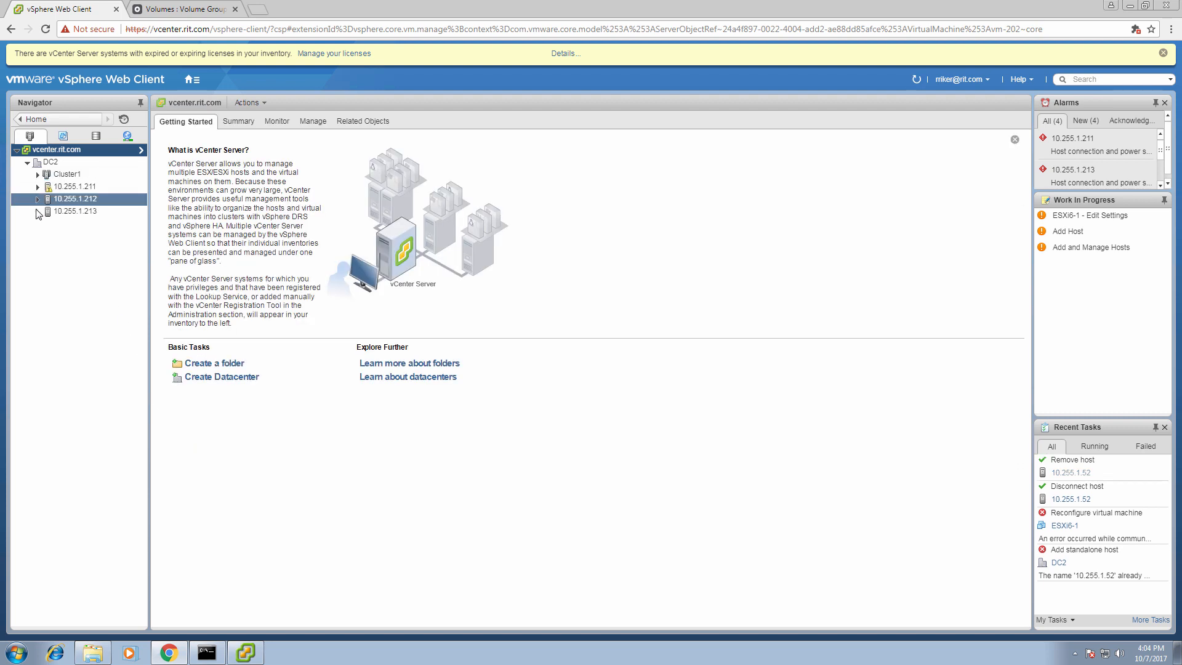
pyautogui.click(53, 162)
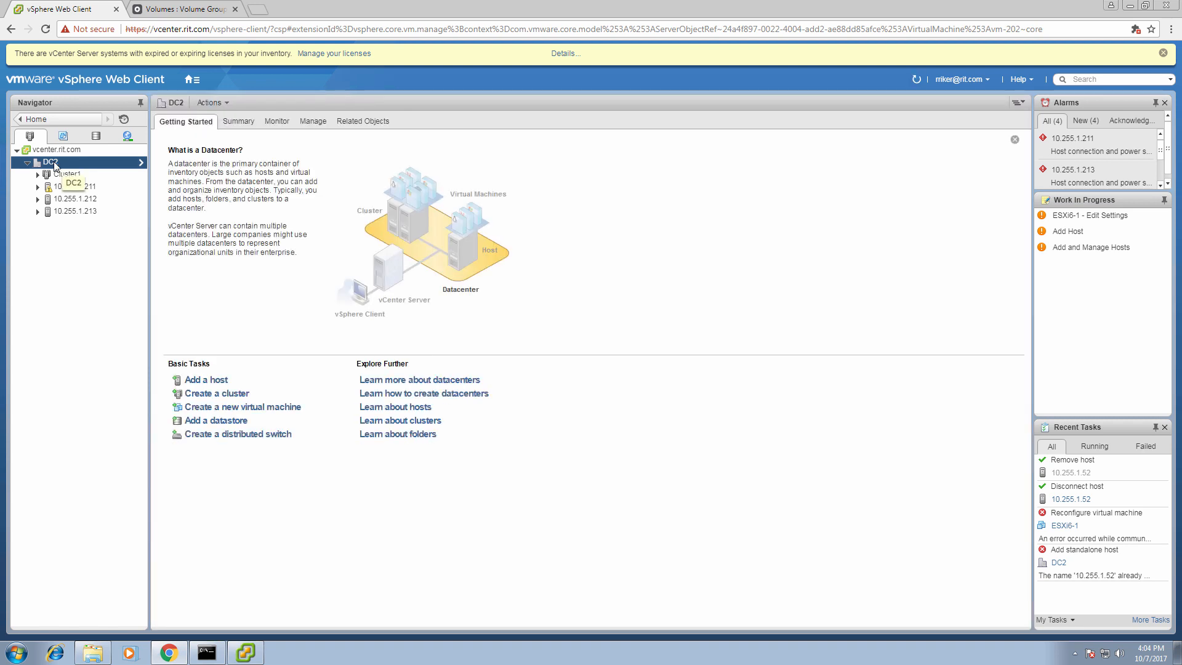
pyautogui.rightClick(54, 163)
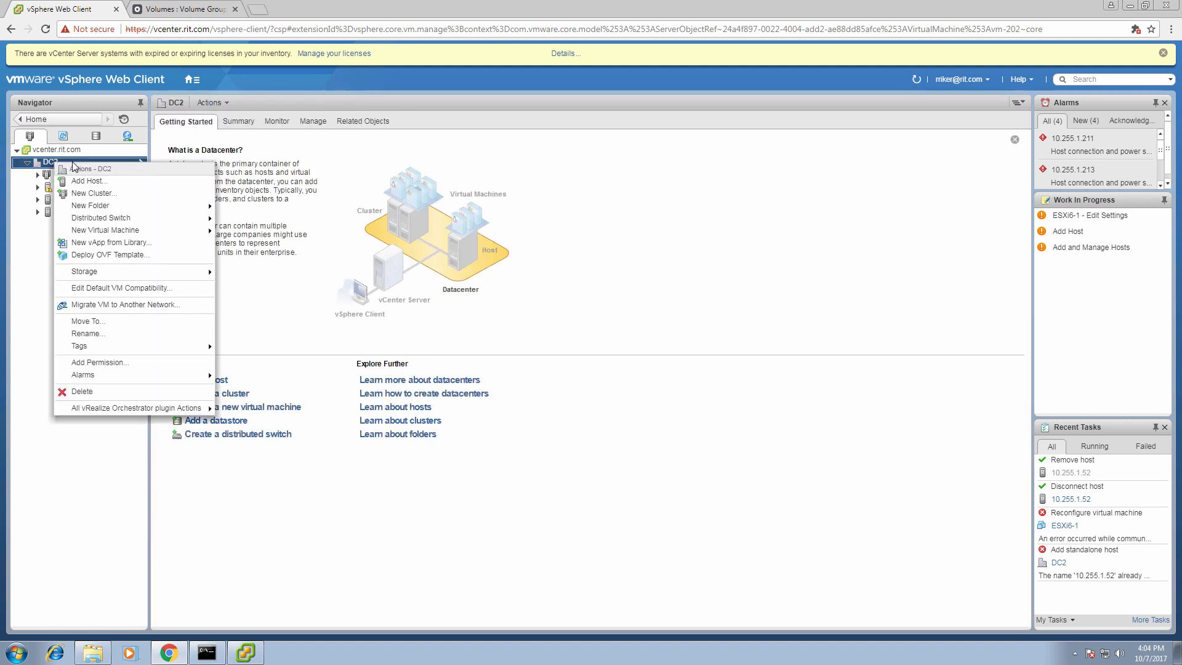
pyautogui.click(100, 183)
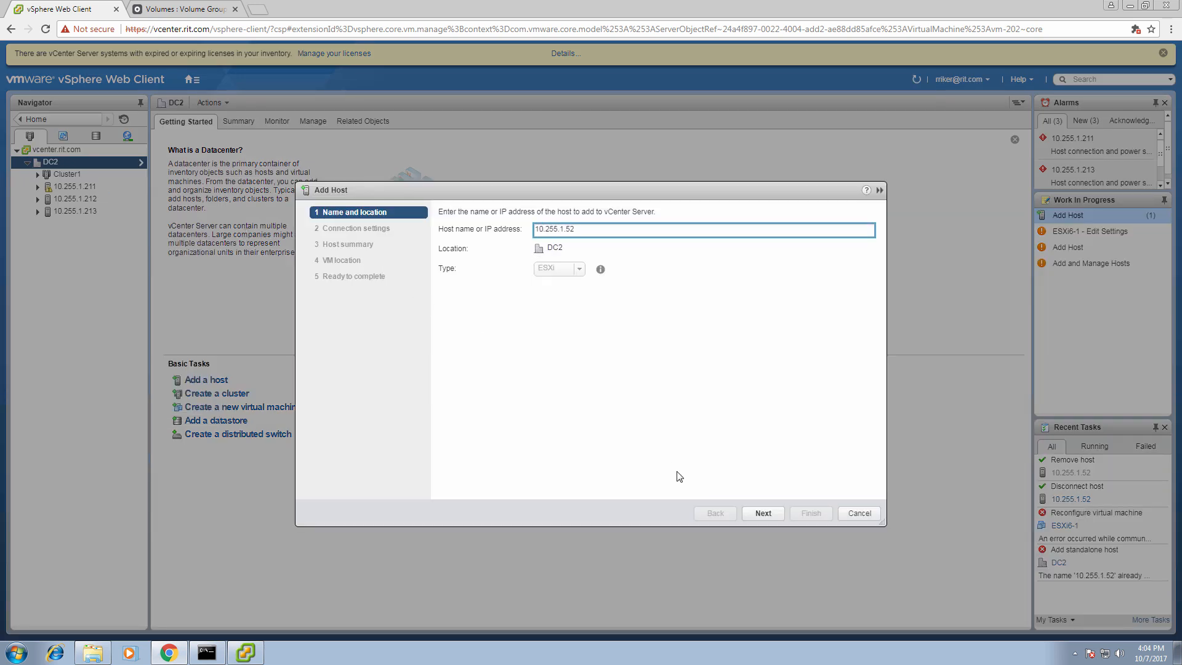
pyautogui.click(764, 514)
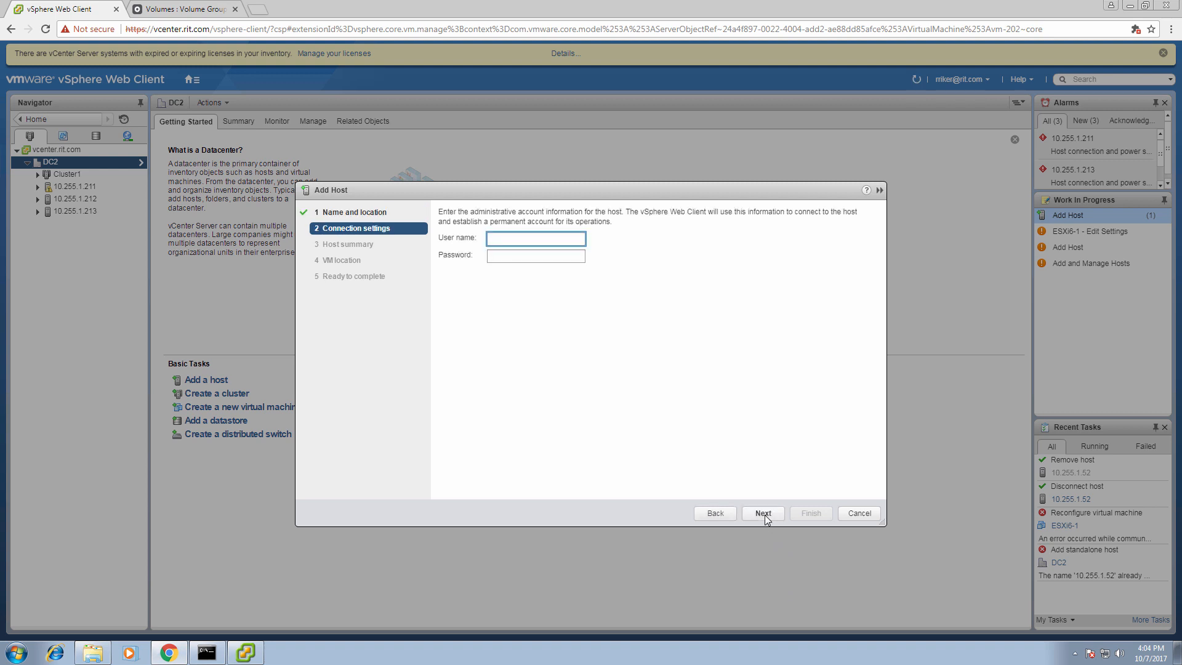
# Enter the user name root and the account password as the new host's connection credentials.
pyautogui.write('root')
pyautogui.press('Tab')
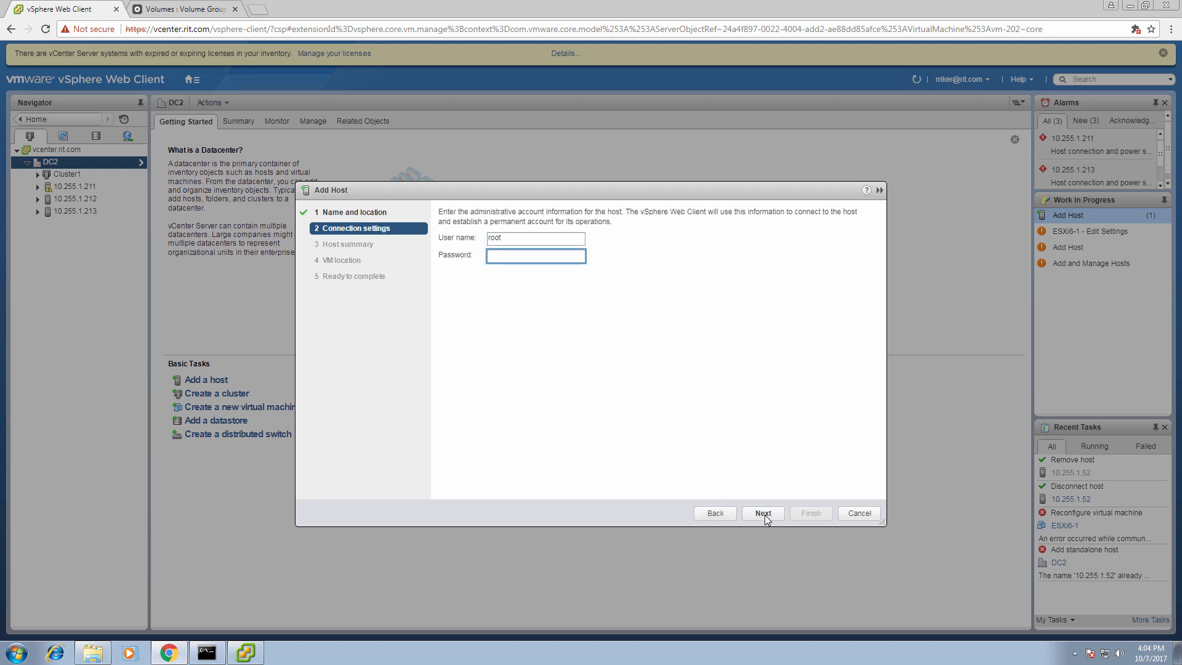
pyautogui.click(763, 513)
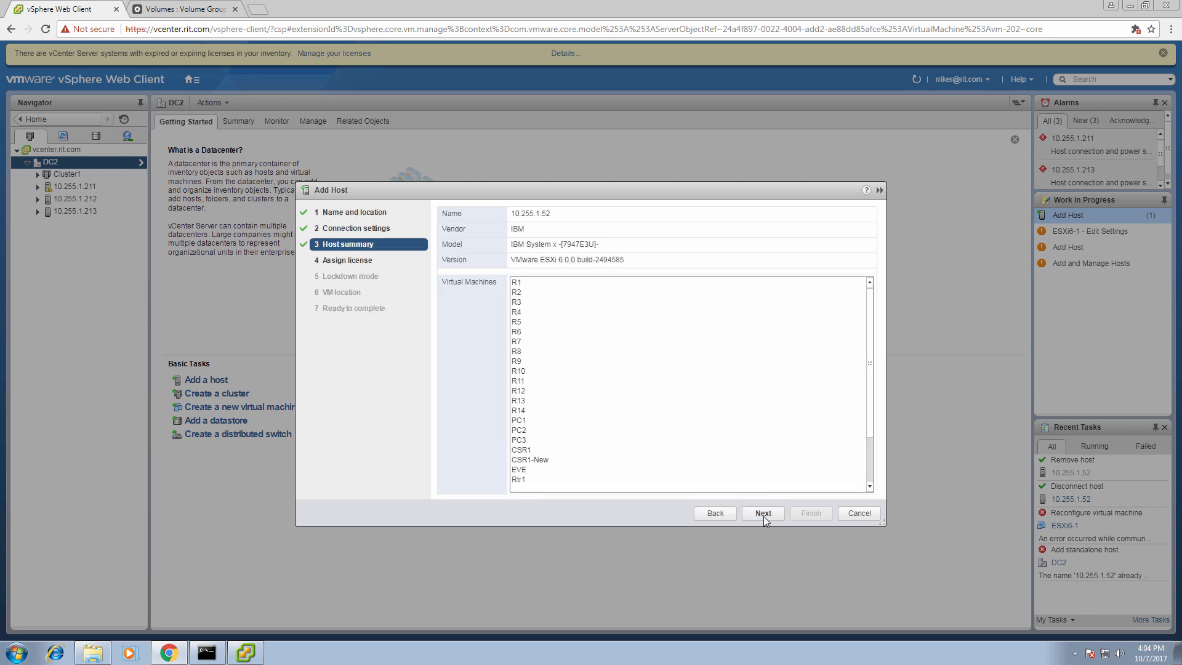
# Finish adding the host with the Evaluation License, lockdown mode disabled and DC2 as the VM location.
pyautogui.click(763, 513)
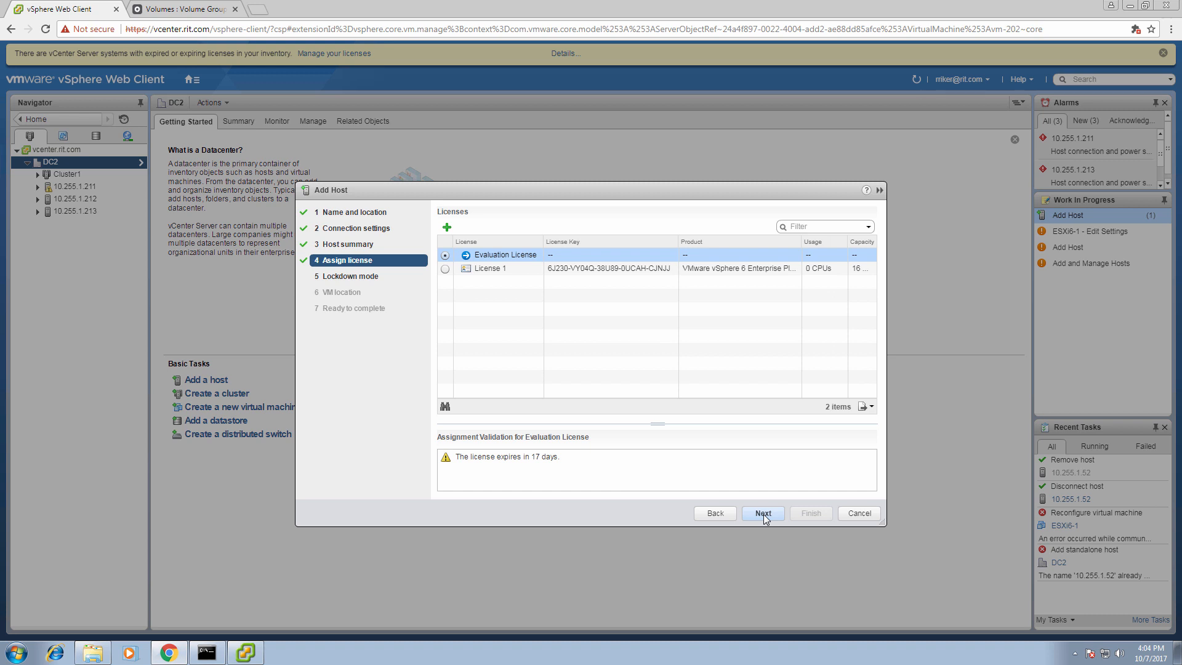
pyautogui.click(766, 512)
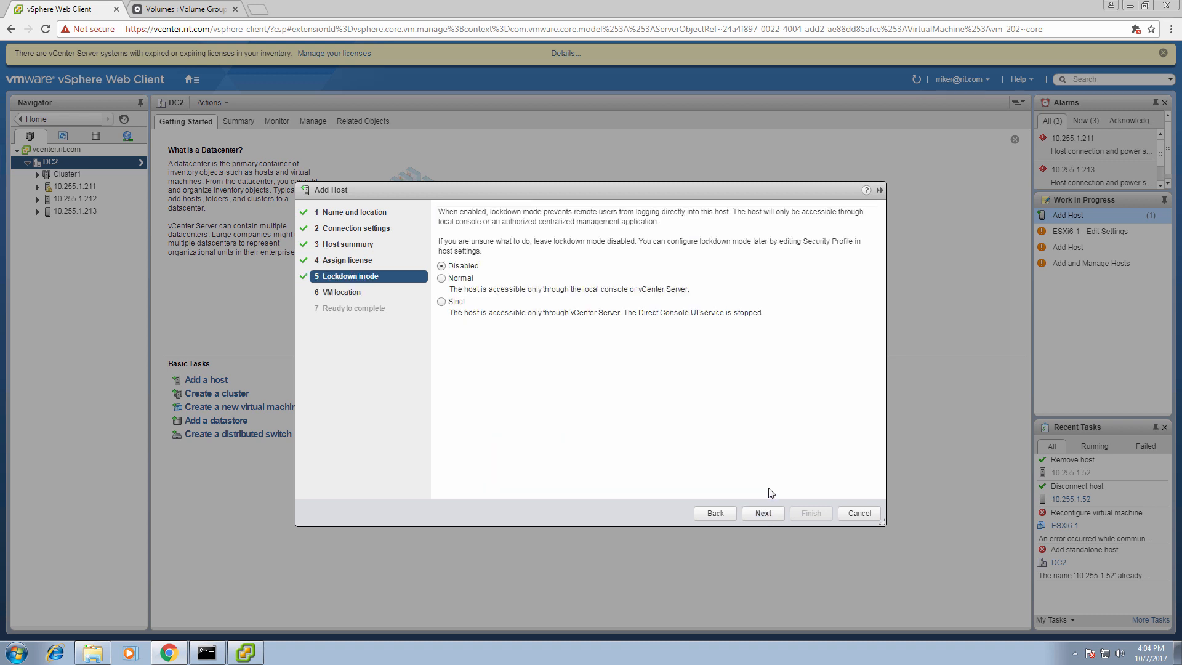
pyautogui.click(780, 514)
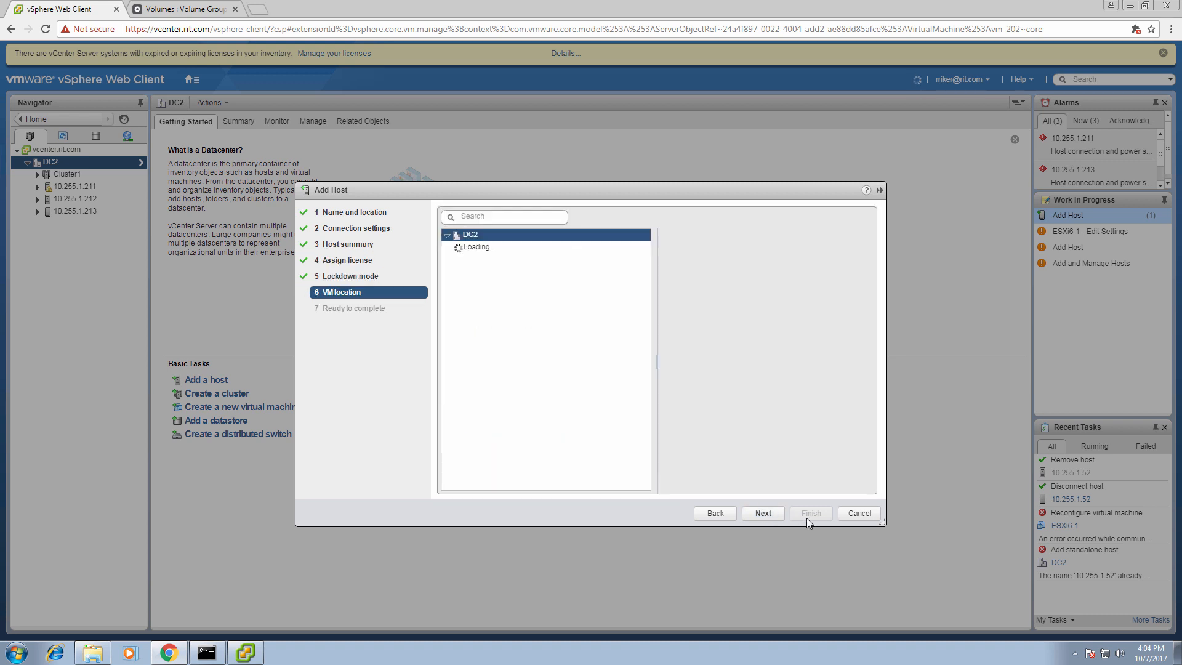
pyautogui.click(758, 515)
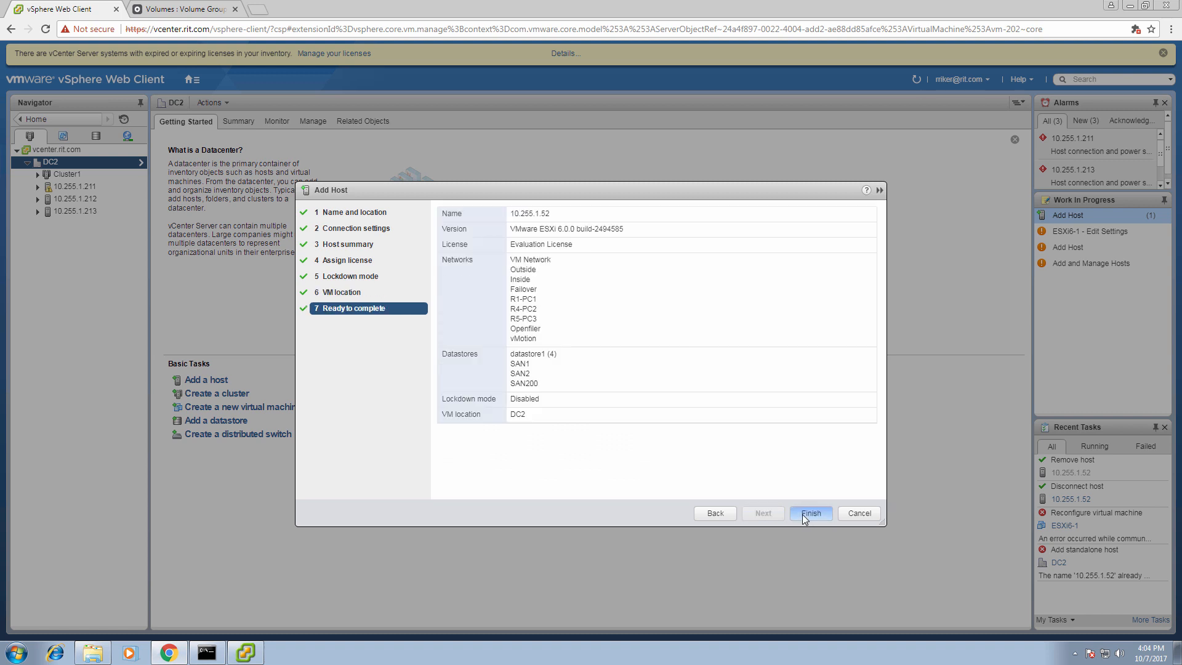
pyautogui.click(802, 514)
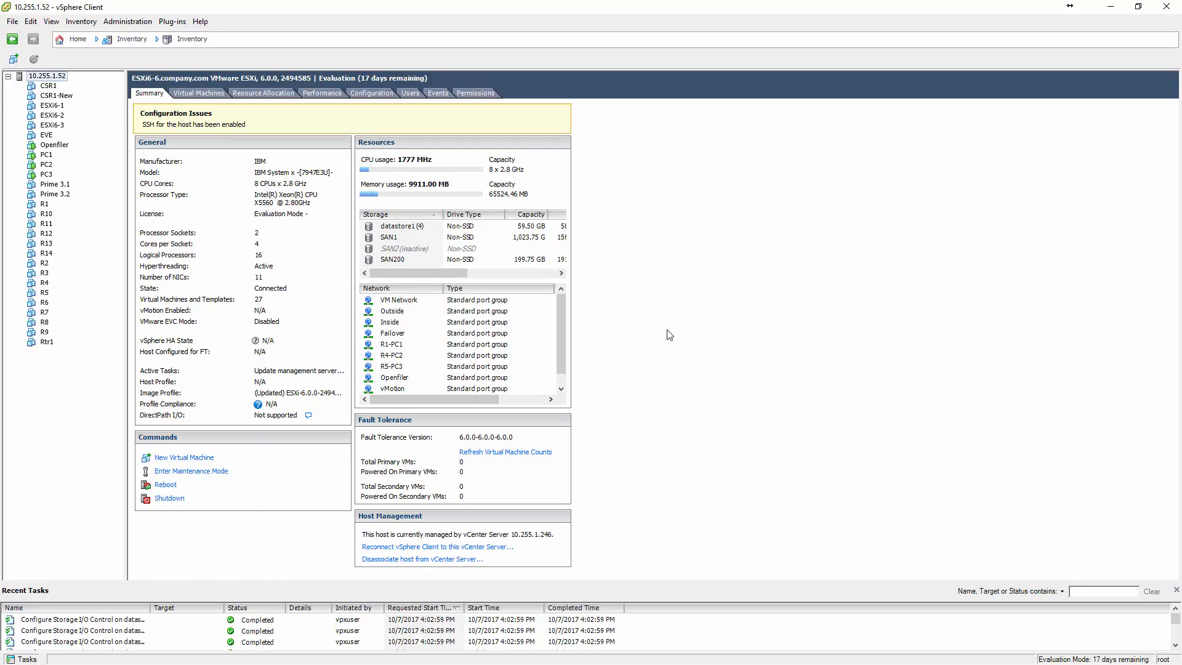
# Switch back to the vSphere Web Client, examine the settings of host 10.255.1.211 and expand the host in the inventory.
pyautogui.click(1107, 8)
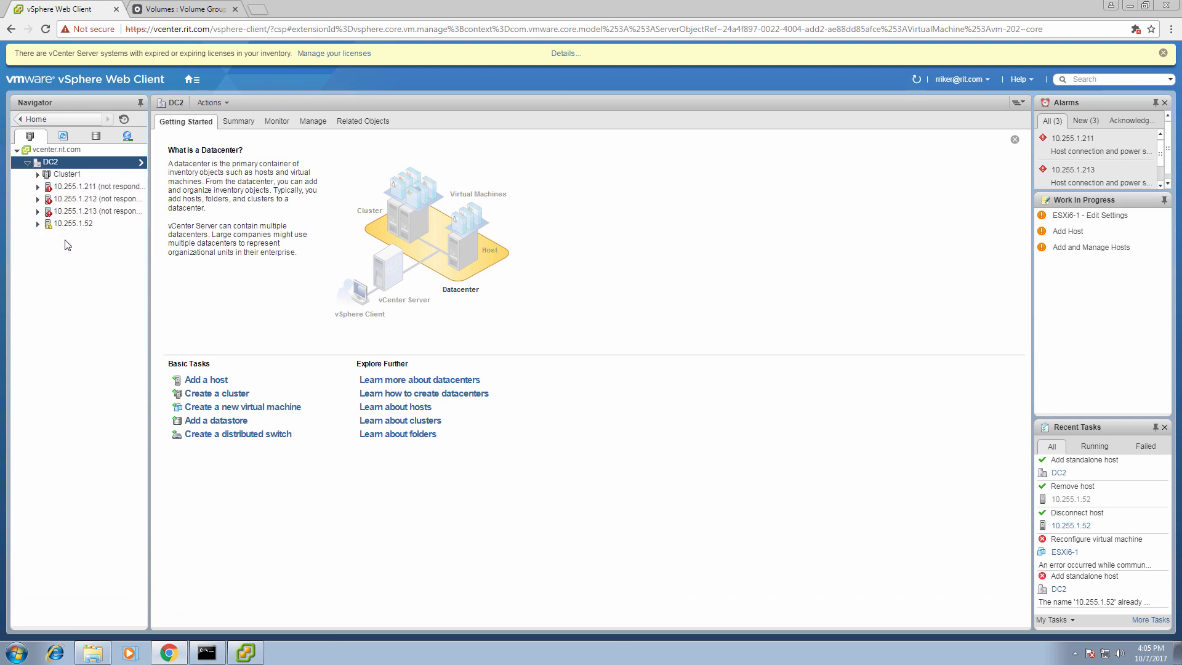
pyautogui.click(107, 189)
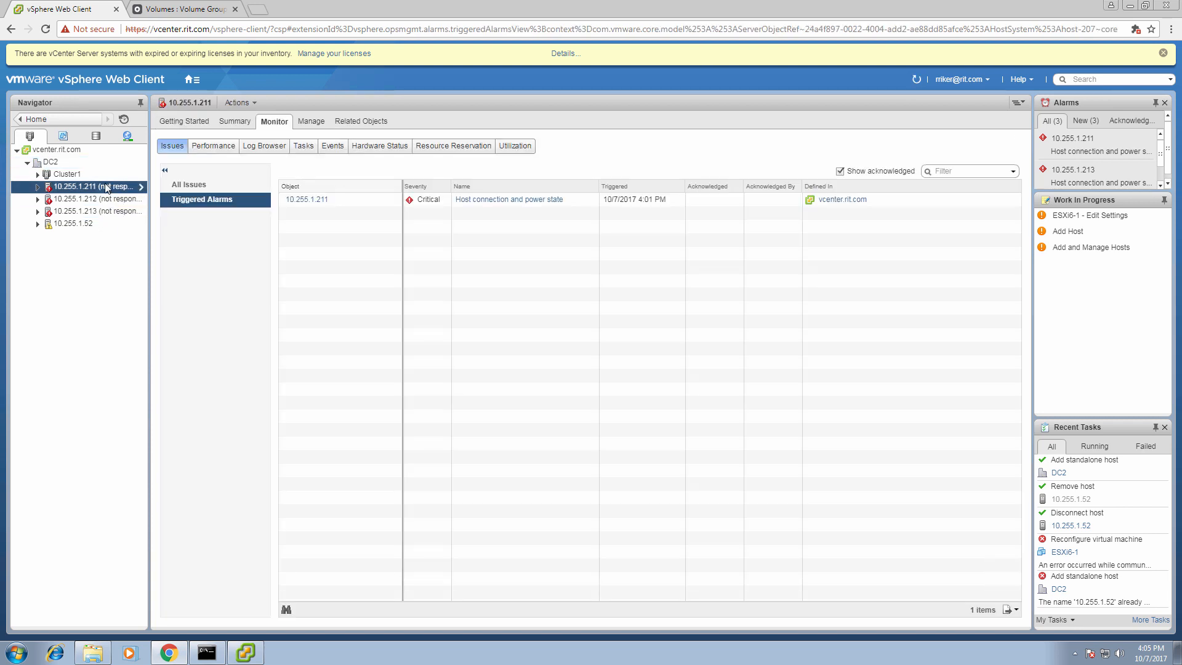
pyautogui.click(321, 125)
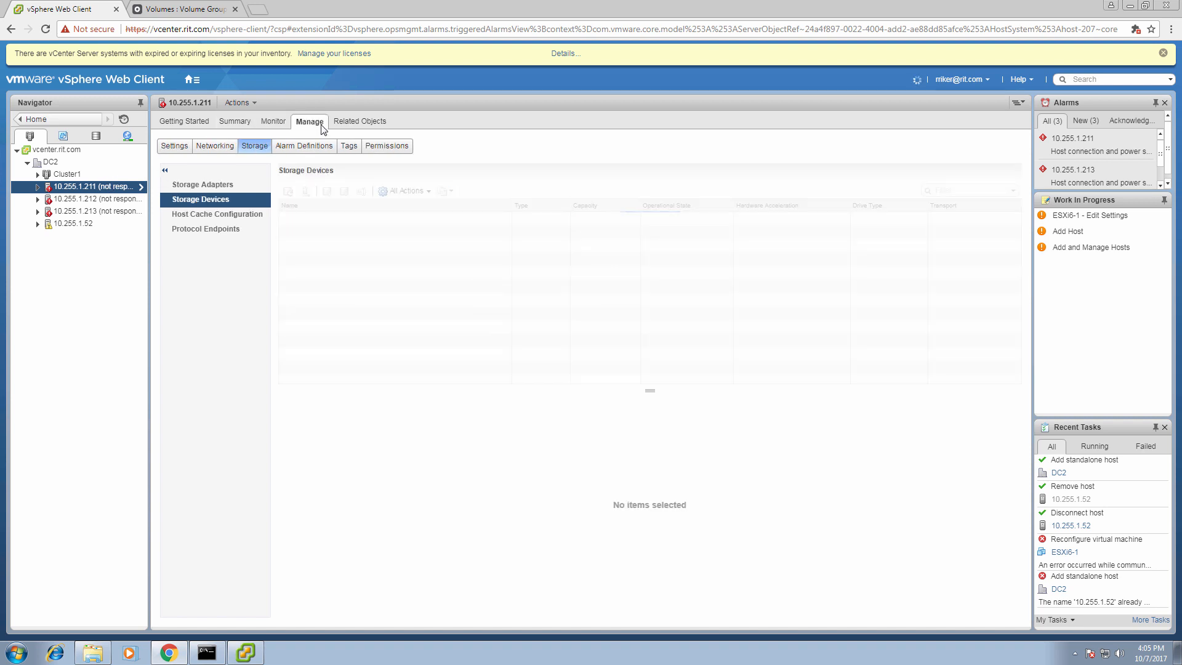
pyautogui.click(175, 148)
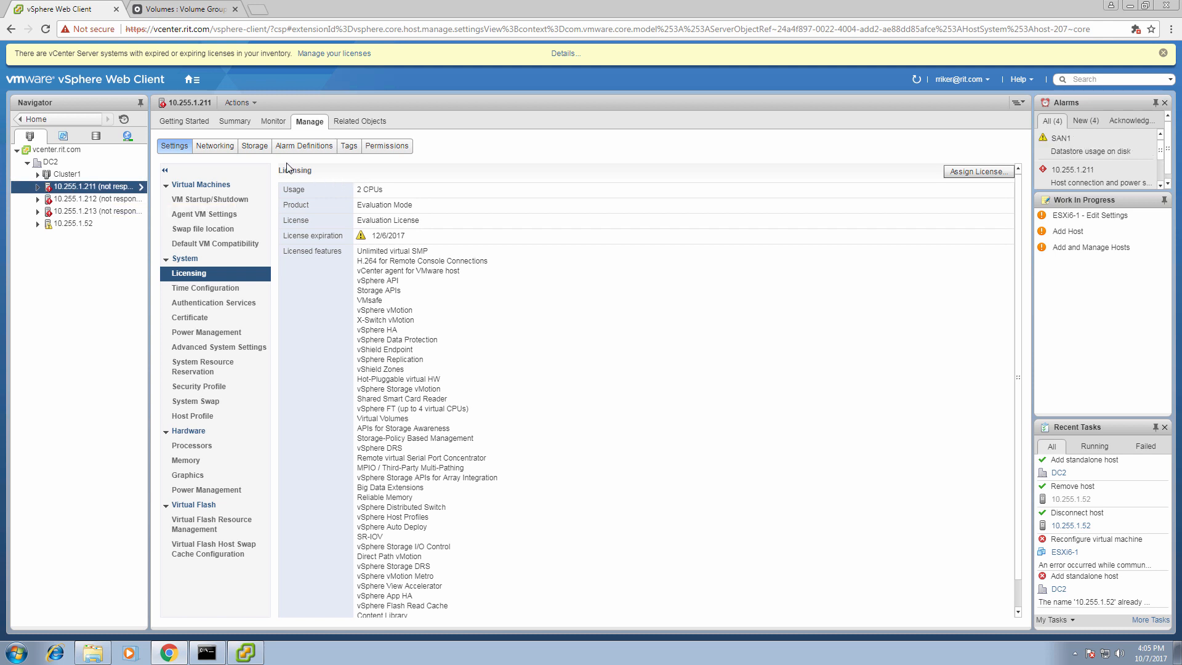
pyautogui.click(38, 186)
pyautogui.rightClick(72, 187)
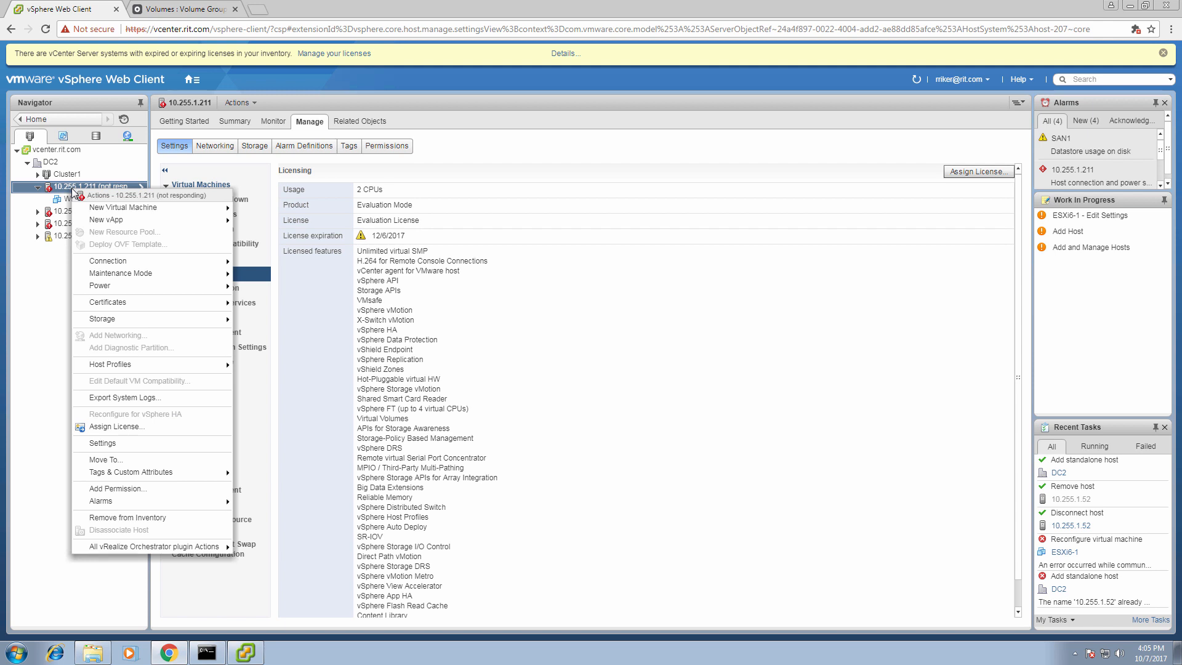
pyautogui.click(139, 443)
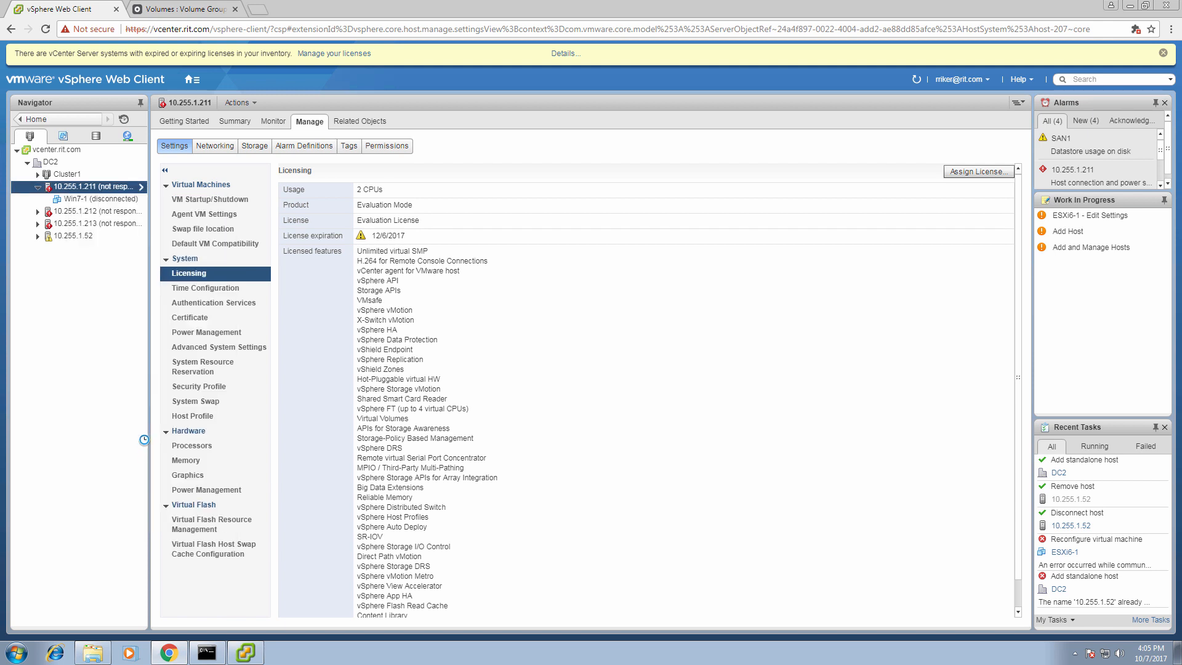
# Review the summary, triggered alarms and licensing settings of host 10.255.1.211.
pyautogui.click(218, 120)
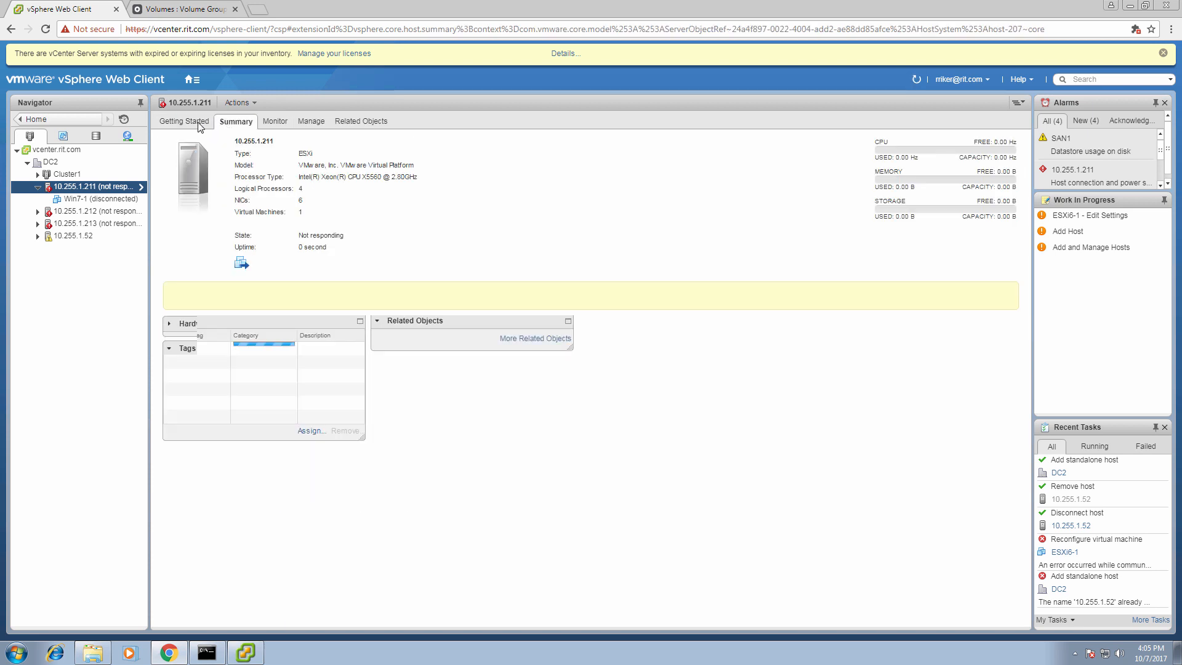
pyautogui.click(278, 122)
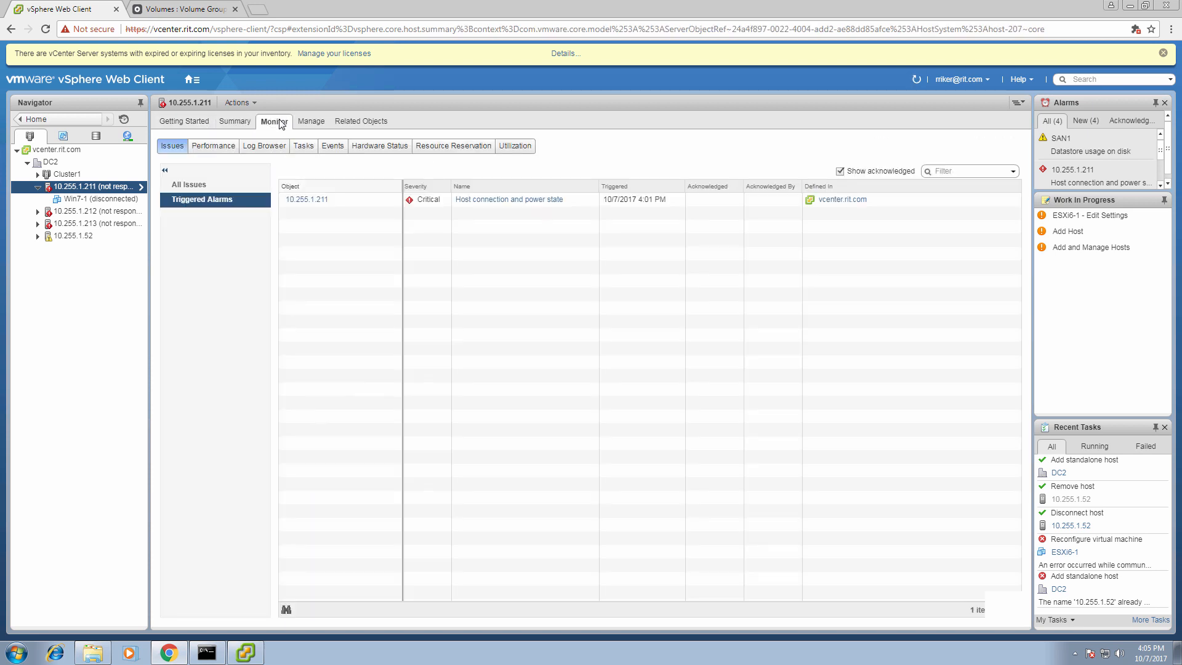
pyautogui.click(321, 123)
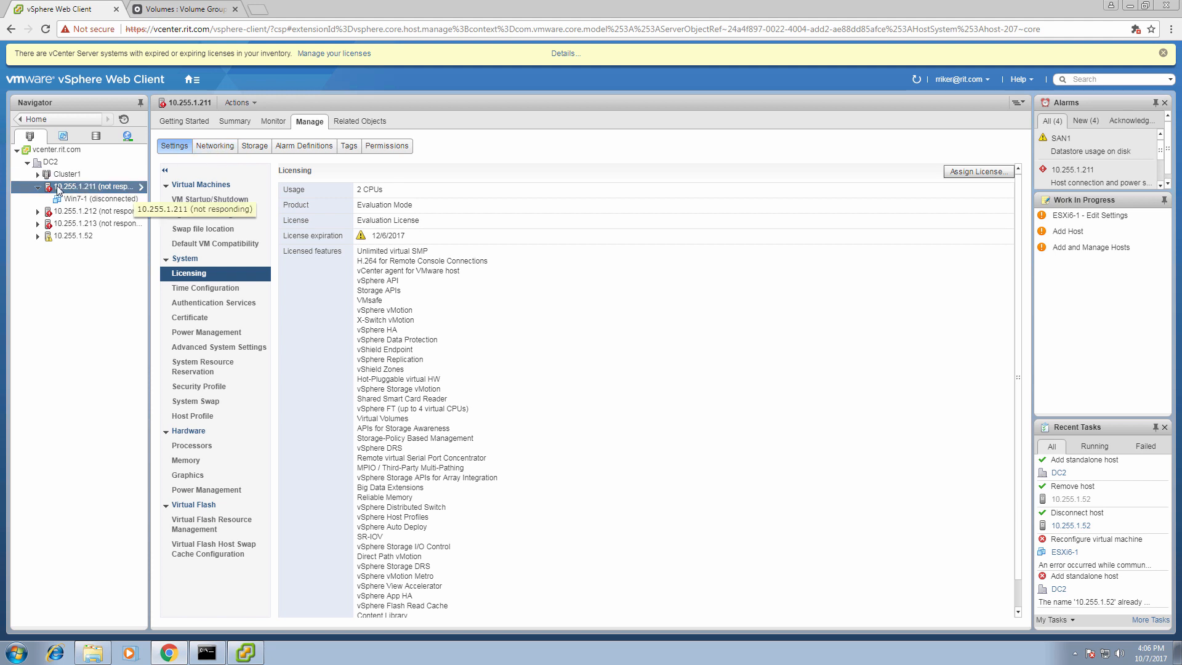
# Expand host 10.255.1.52 and expose hardware assisted virtualization to the guest OS in the CPU settings of virtual machine ESXi6-1.
pyautogui.click(35, 237)
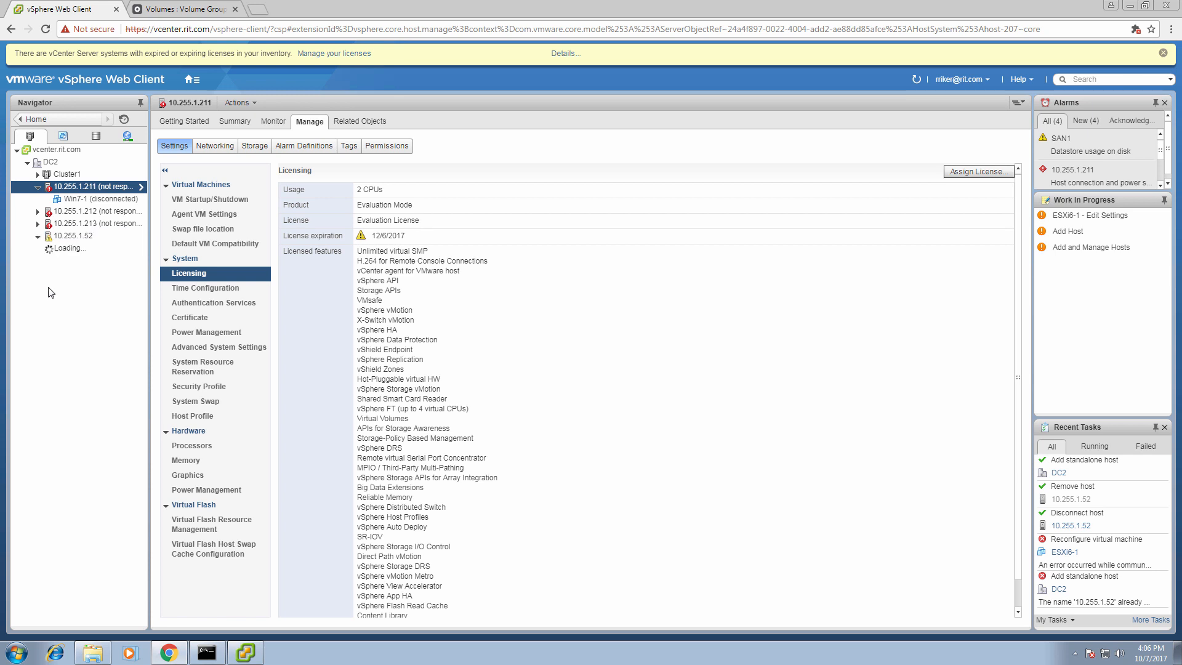
pyautogui.click(75, 236)
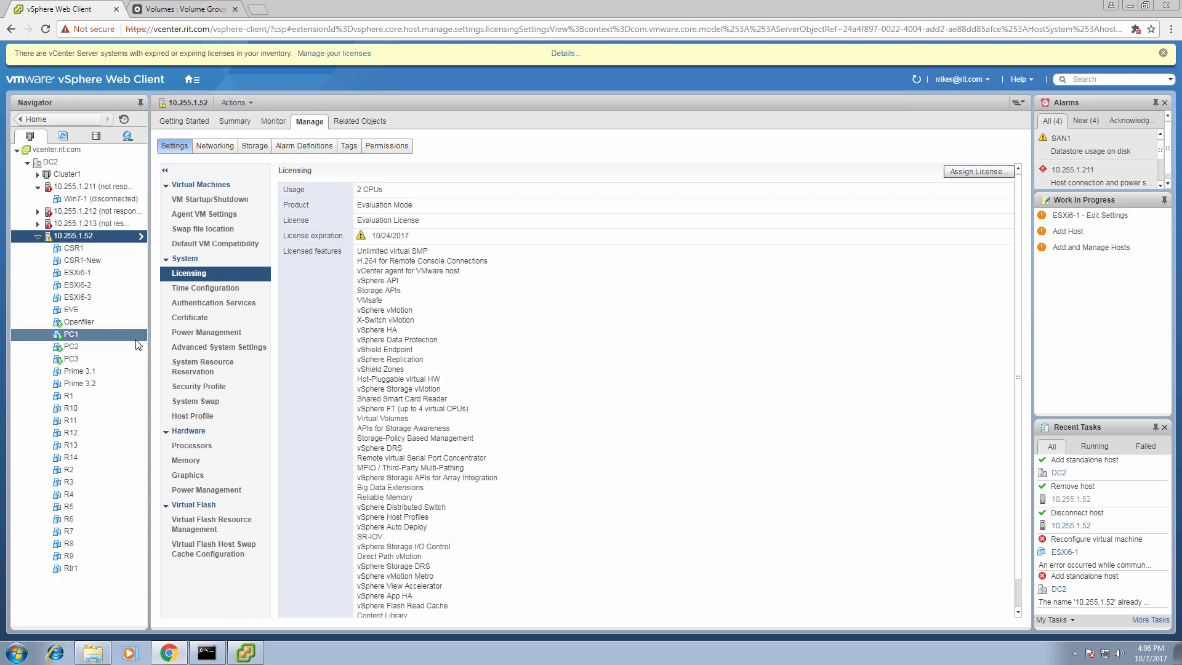
pyautogui.click(105, 274)
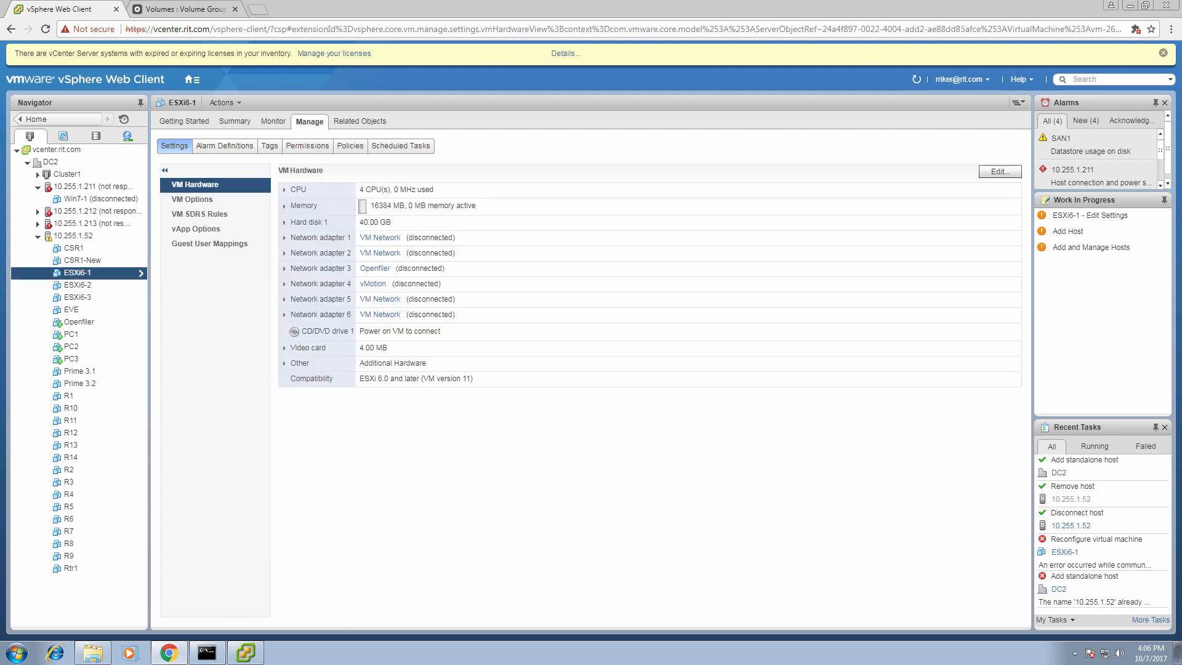
pyautogui.click(992, 172)
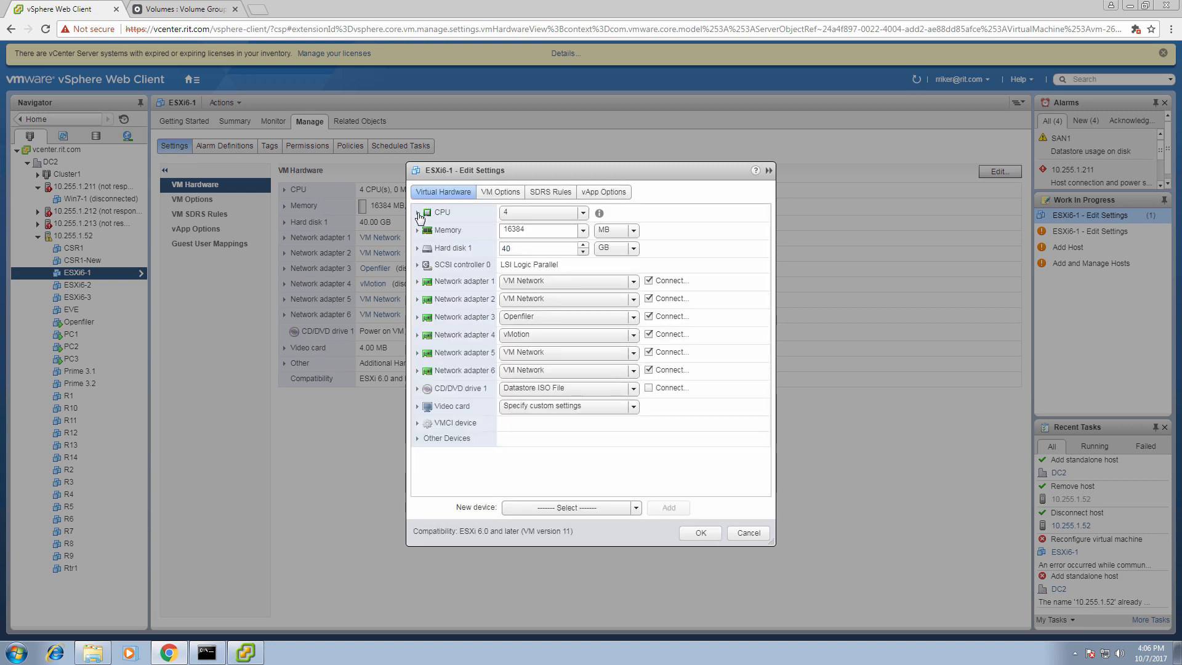
pyautogui.click(417, 213)
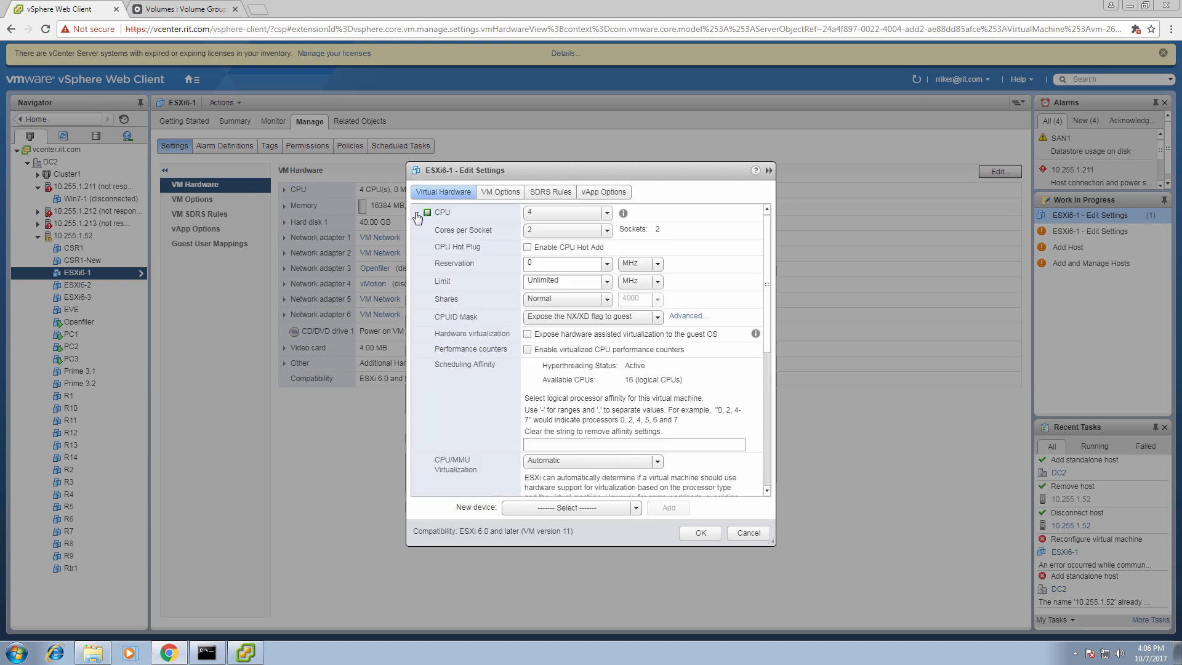
pyautogui.click(528, 334)
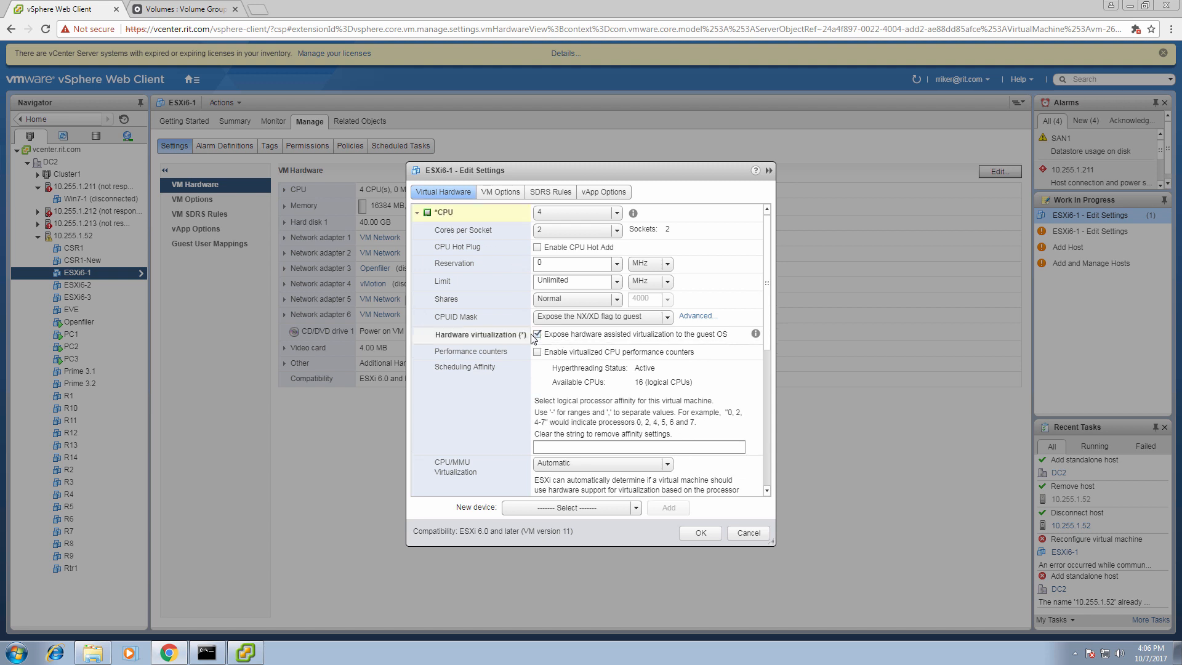
pyautogui.click(701, 533)
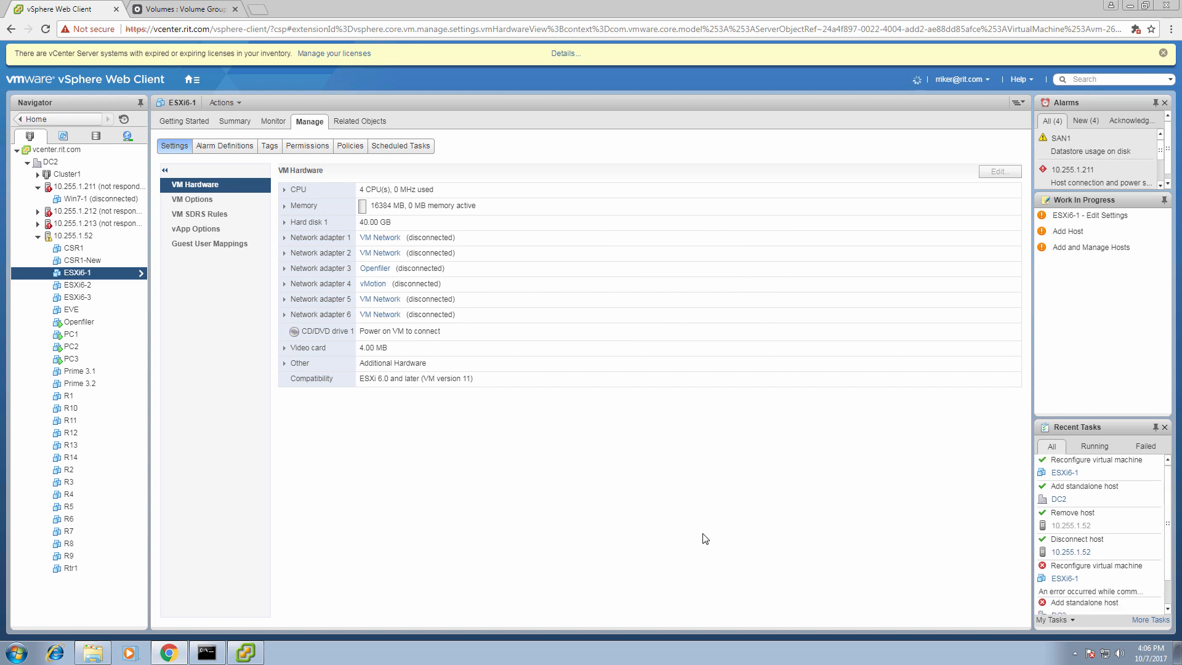
# Power on the virtual machine ESXi6-1.
pyautogui.rightClick(80, 276)
pyautogui.moveTo(150, 292)
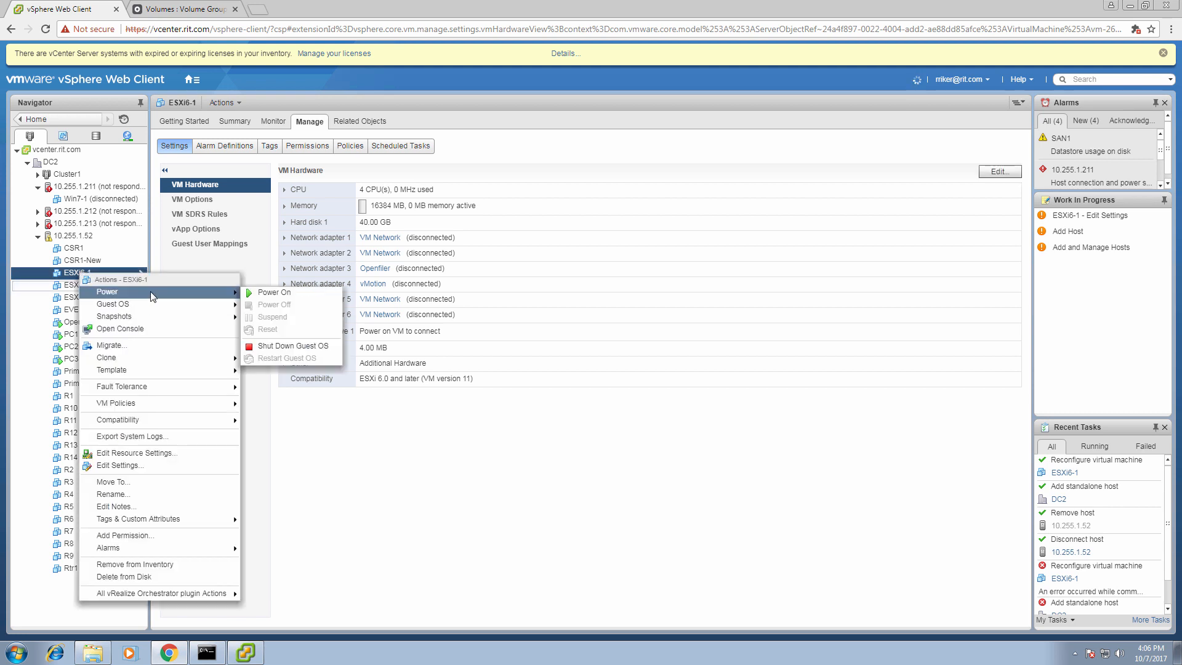
pyautogui.click(256, 292)
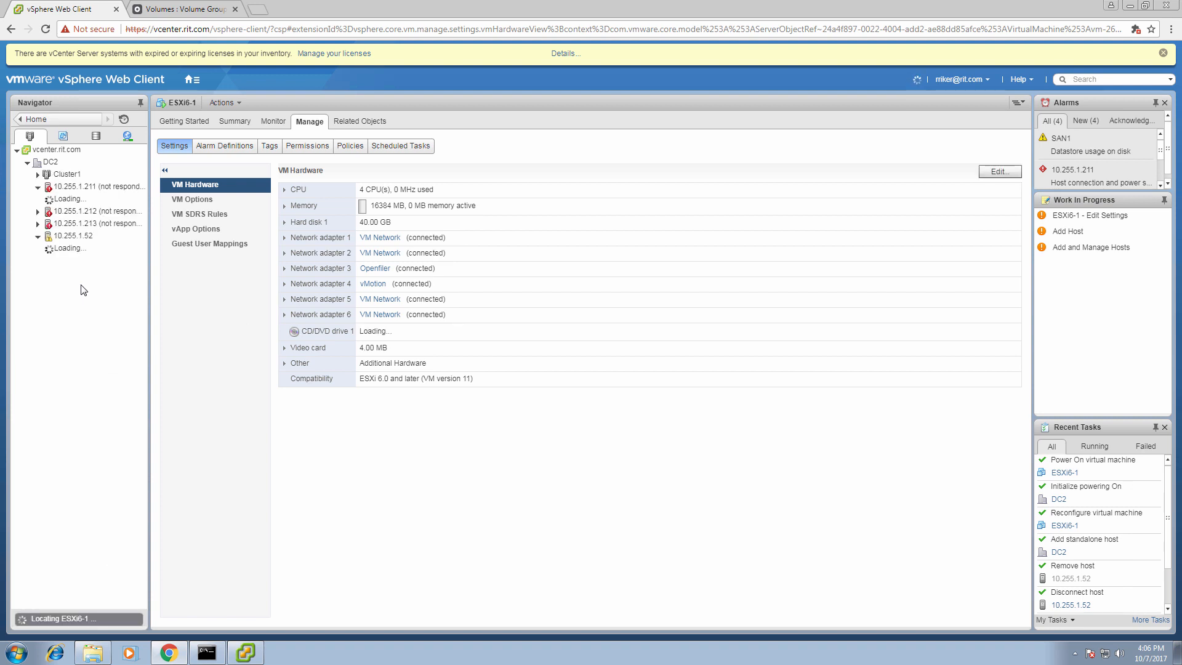
# Expose hardware assisted virtualization to the guest OS in the CPU settings of virtual machine ESXi6-2.
pyautogui.click(81, 285)
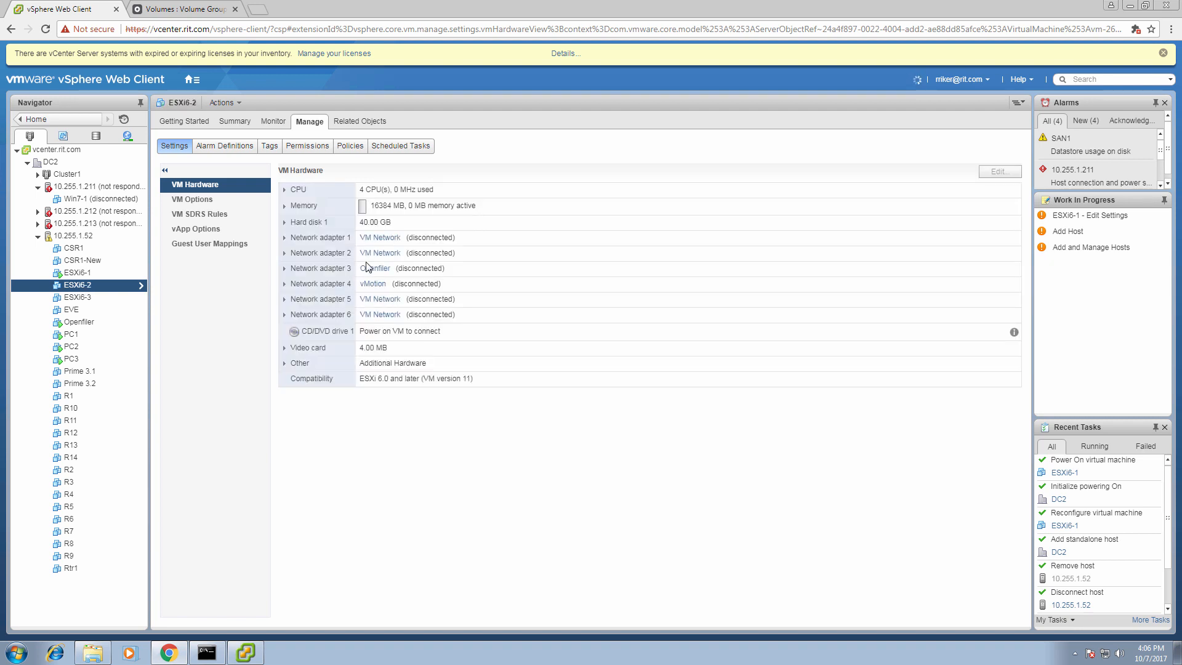
pyautogui.click(1012, 171)
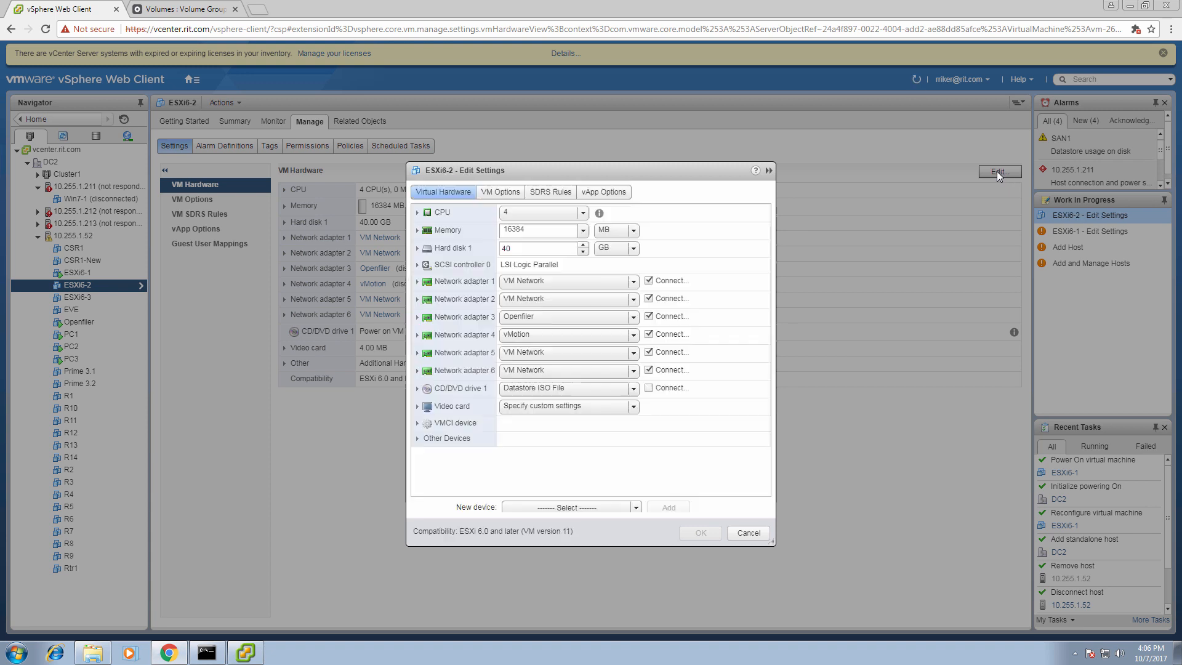
pyautogui.click(417, 214)
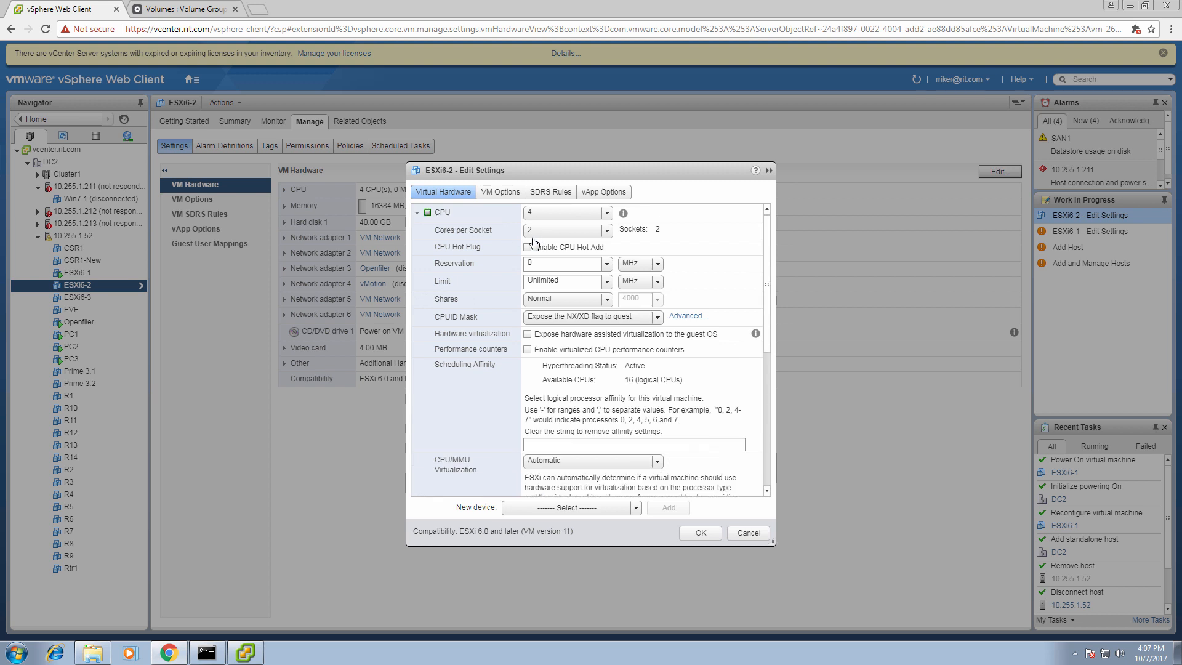
pyautogui.click(527, 334)
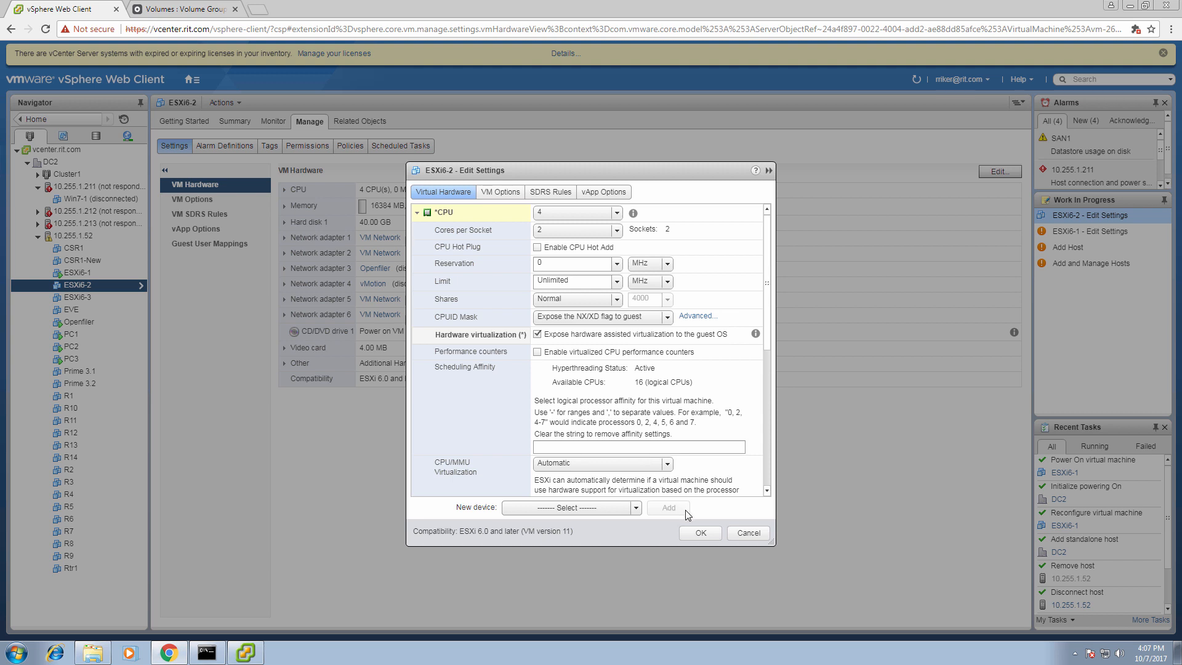
pyautogui.click(700, 532)
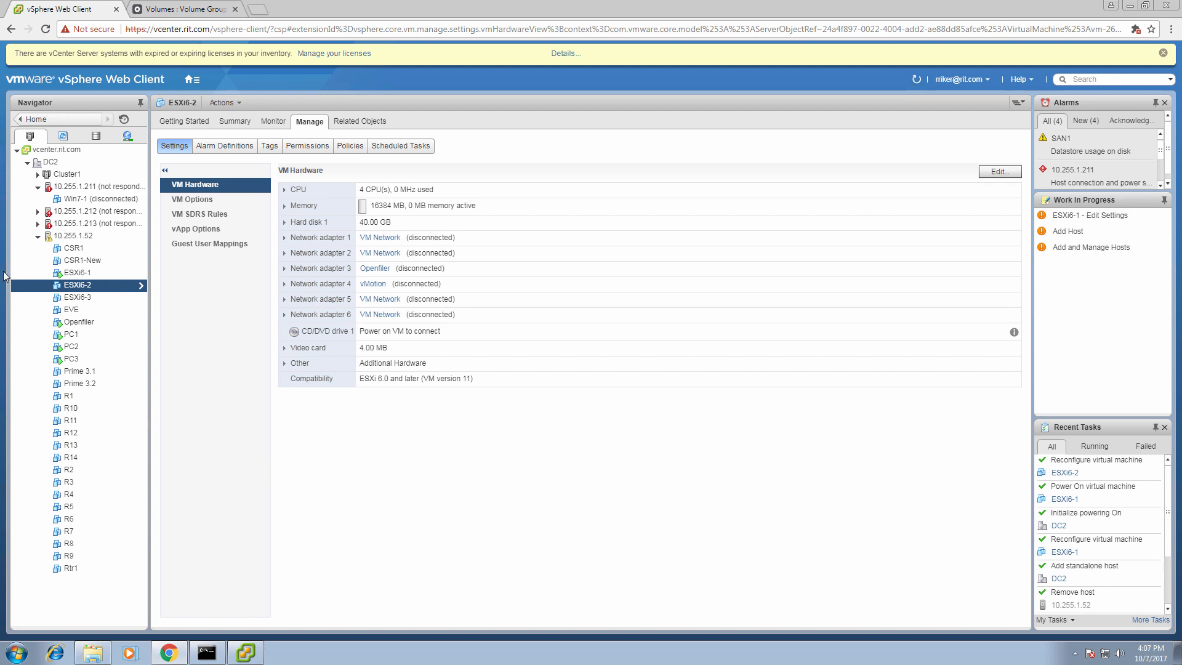
# Power on the virtual machine ESXi6-2.
pyautogui.rightClick(91, 288)
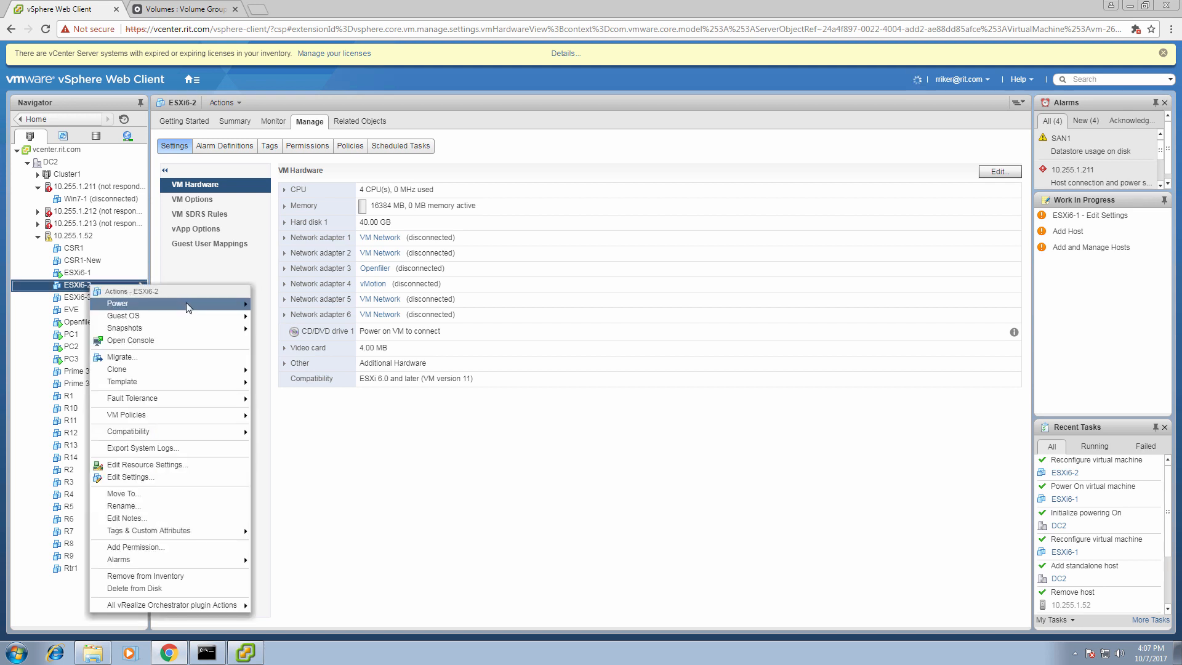
pyautogui.moveTo(206, 307)
pyautogui.click(265, 304)
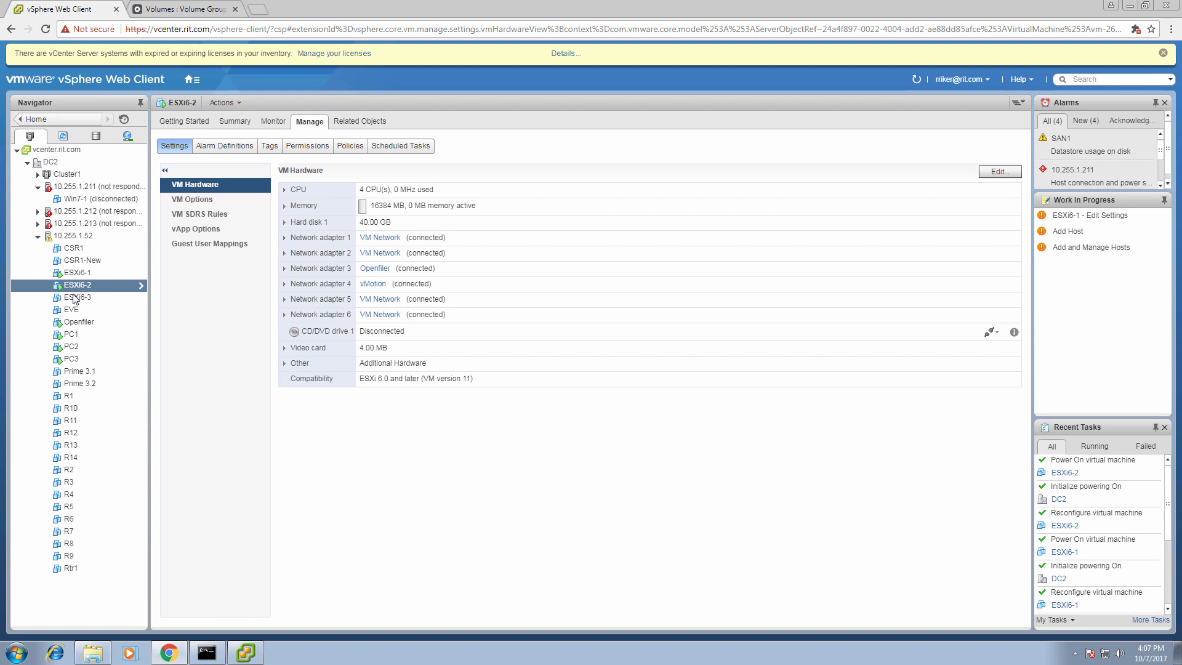
# Expose hardware assisted virtualization to the guest OS in the CPU settings of virtual machine ESXi6-3.
pyautogui.click(75, 297)
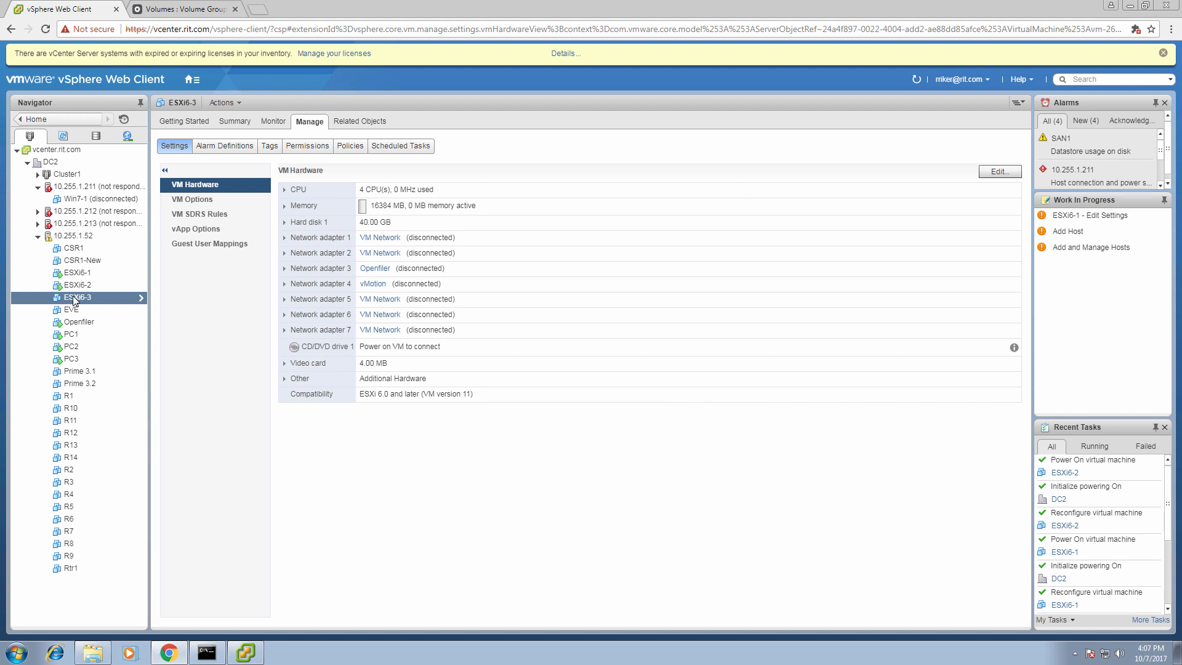
pyautogui.rightClick(76, 300)
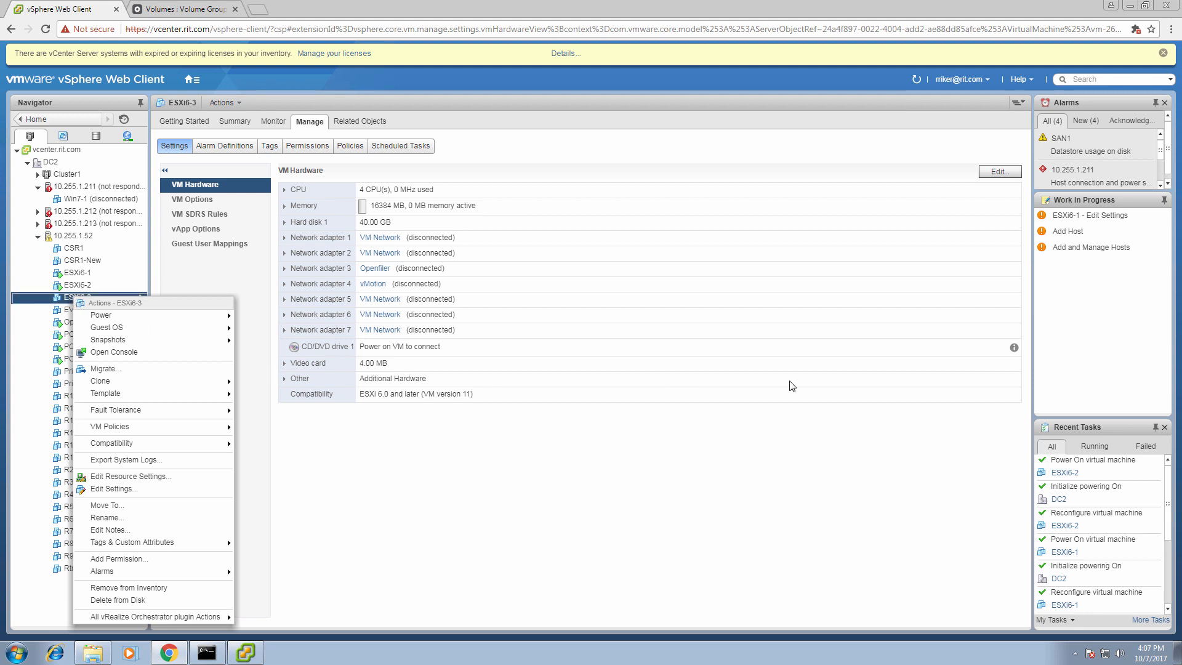
pyautogui.click(999, 174)
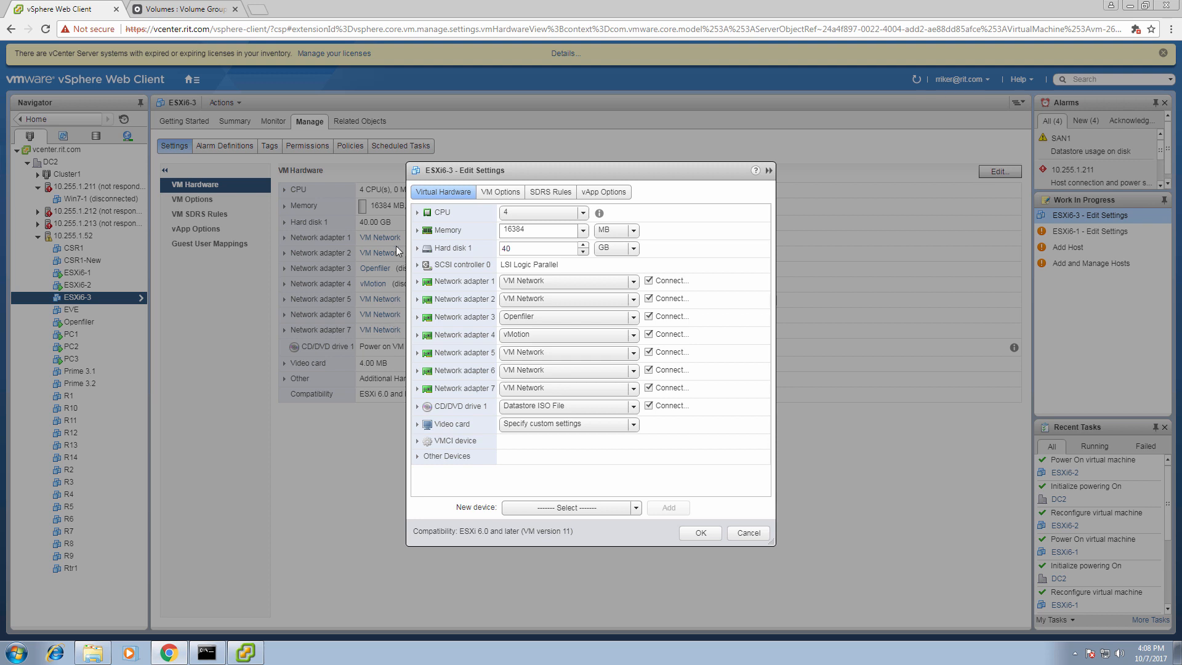
pyautogui.click(417, 213)
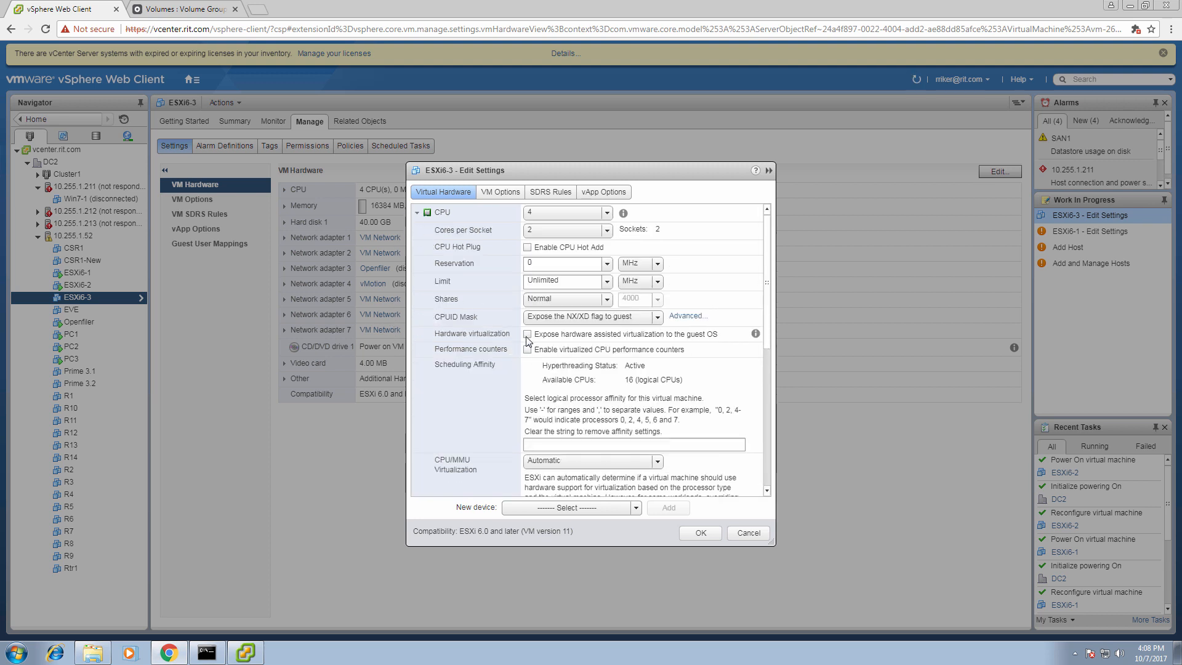
pyautogui.click(527, 333)
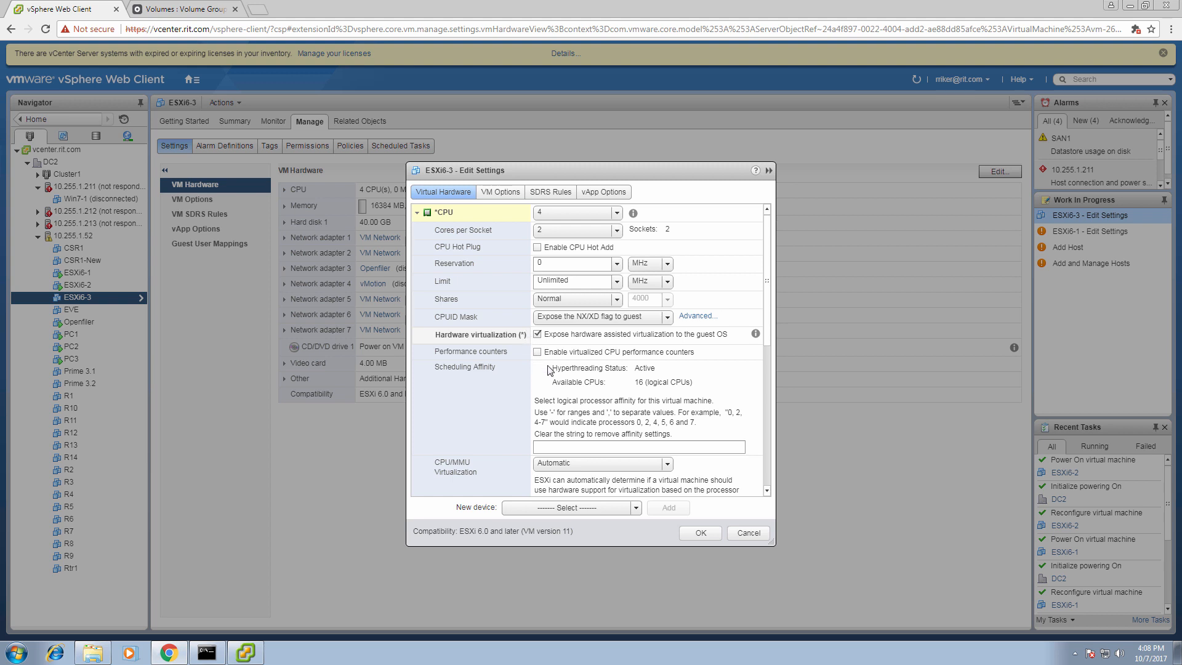
pyautogui.click(704, 533)
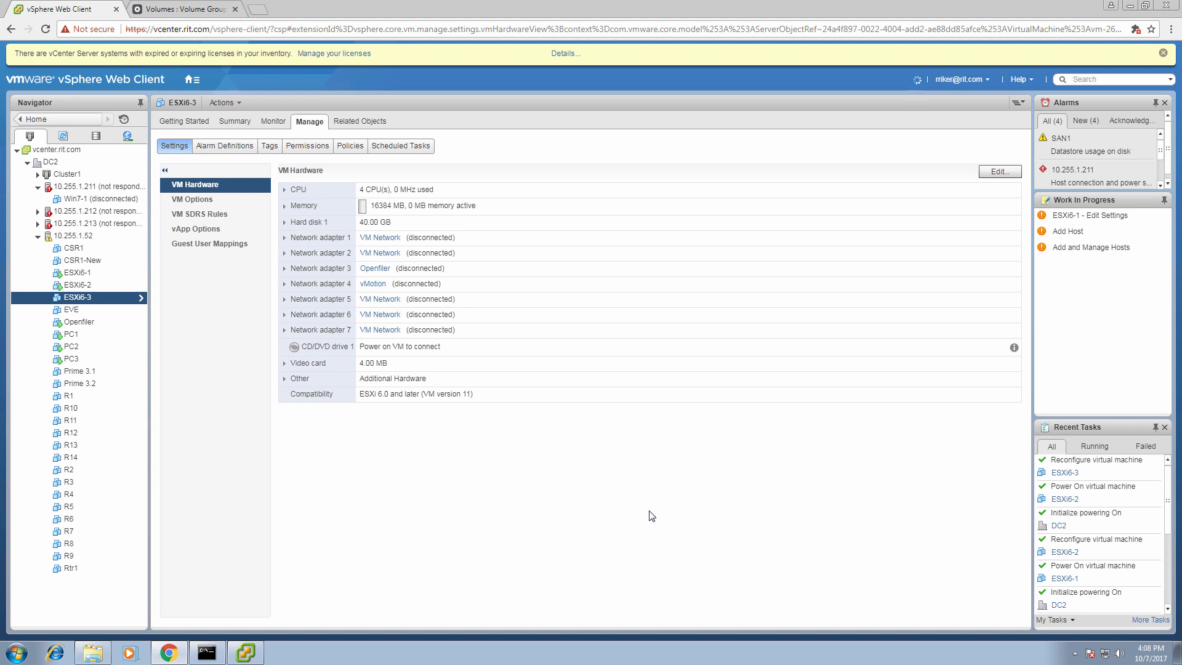
# Power on the virtual machine ESXi6-3.
pyautogui.rightClick(88, 301)
pyautogui.moveTo(185, 321)
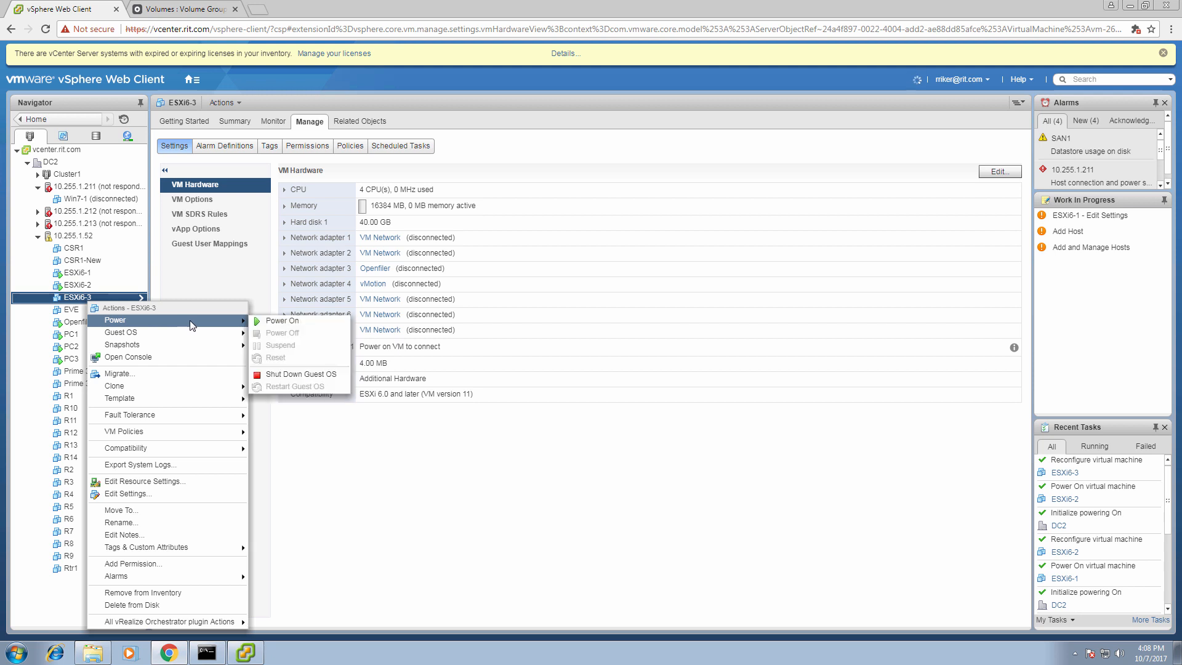
pyautogui.click(261, 321)
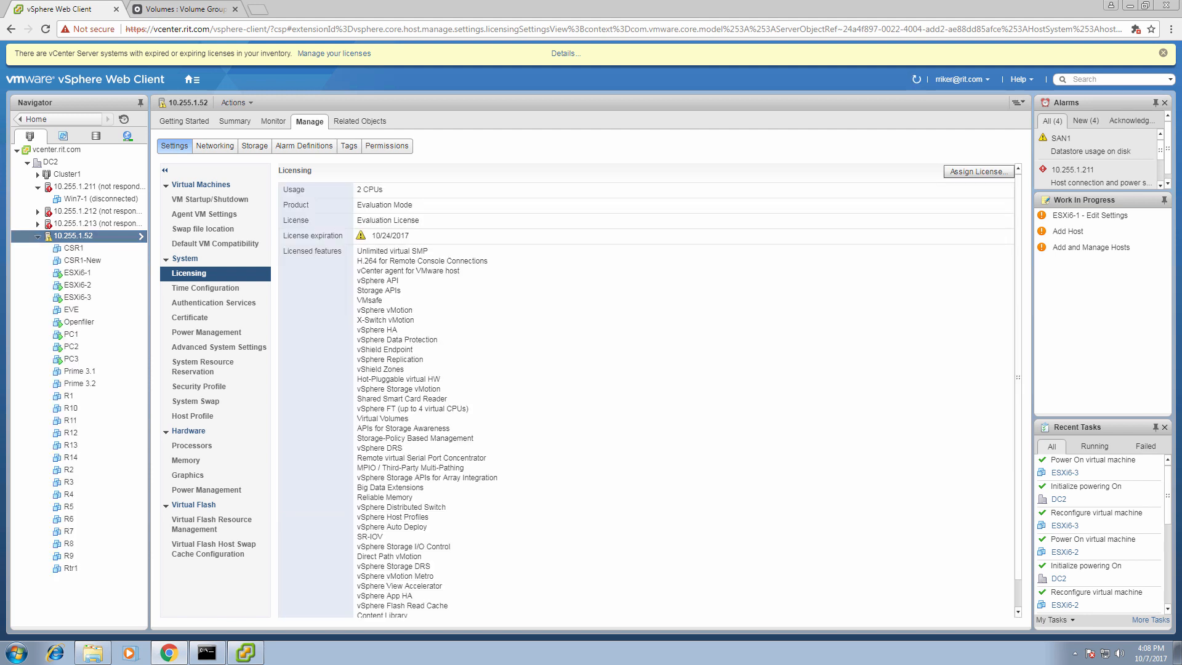
# Check the triggered alarms of host 10.255.1.211 and the issues and summary of virtual machine ESXi6-1.
pyautogui.click(88, 188)
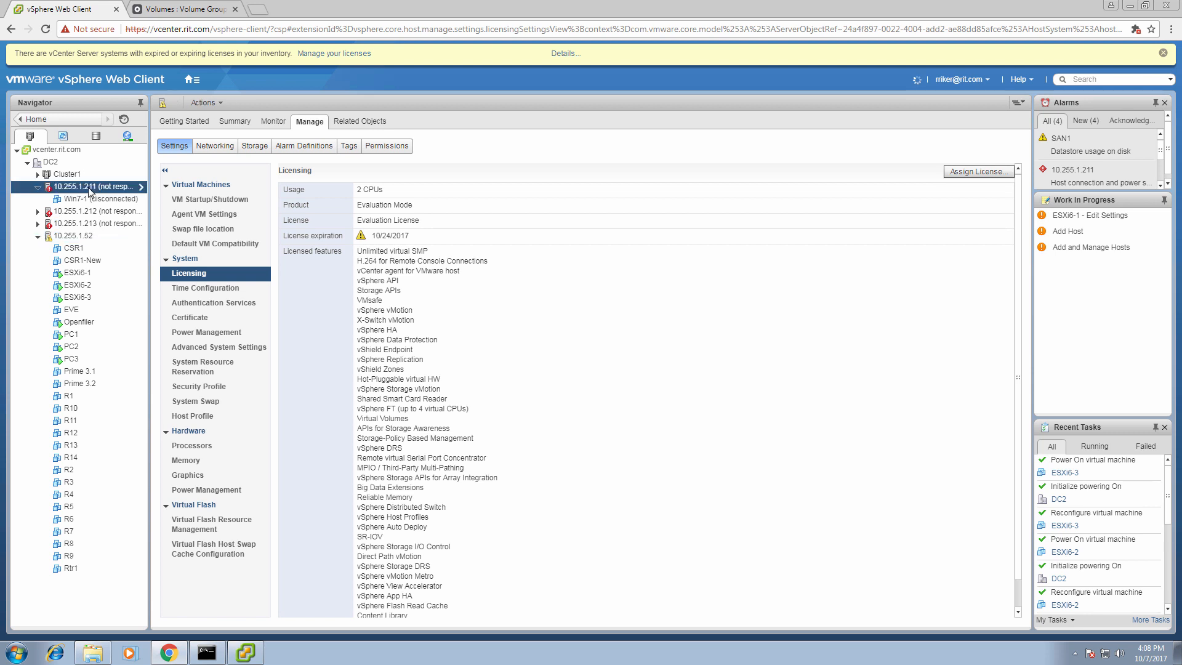
pyautogui.click(270, 125)
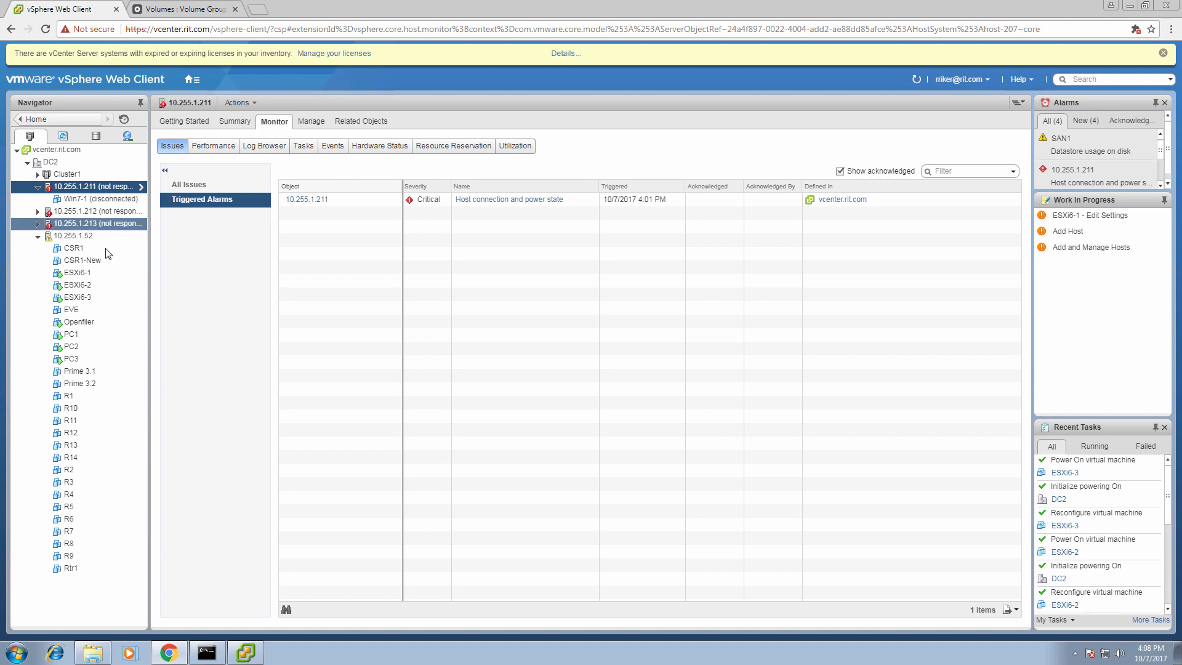
pyautogui.click(77, 275)
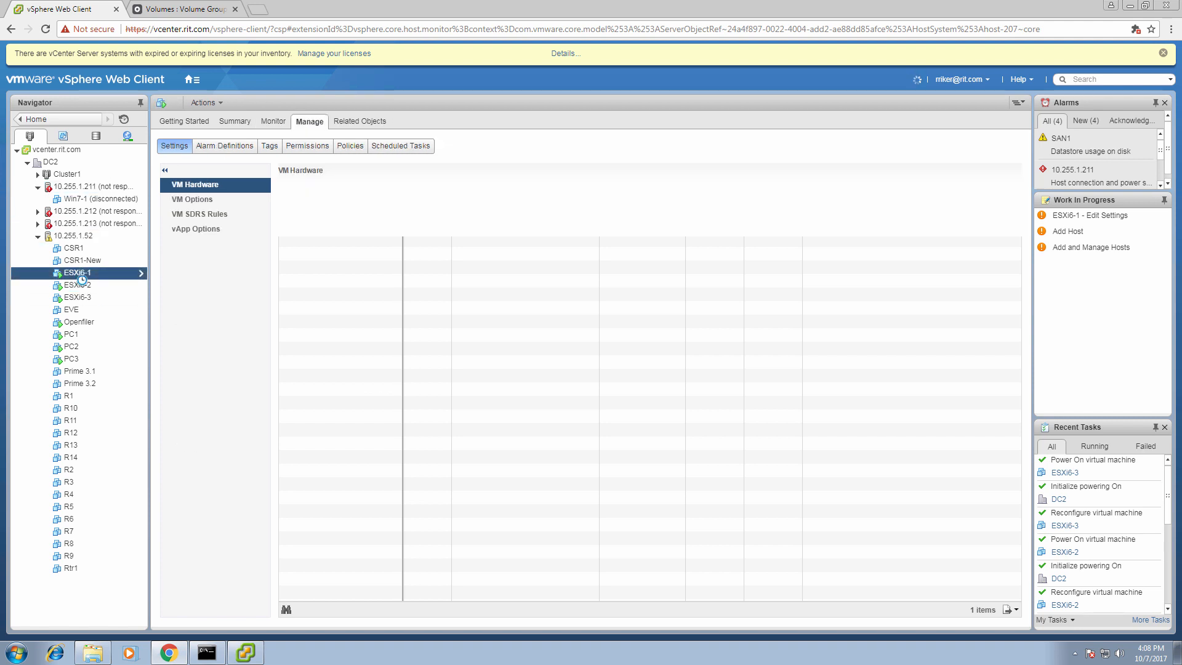
pyautogui.click(272, 122)
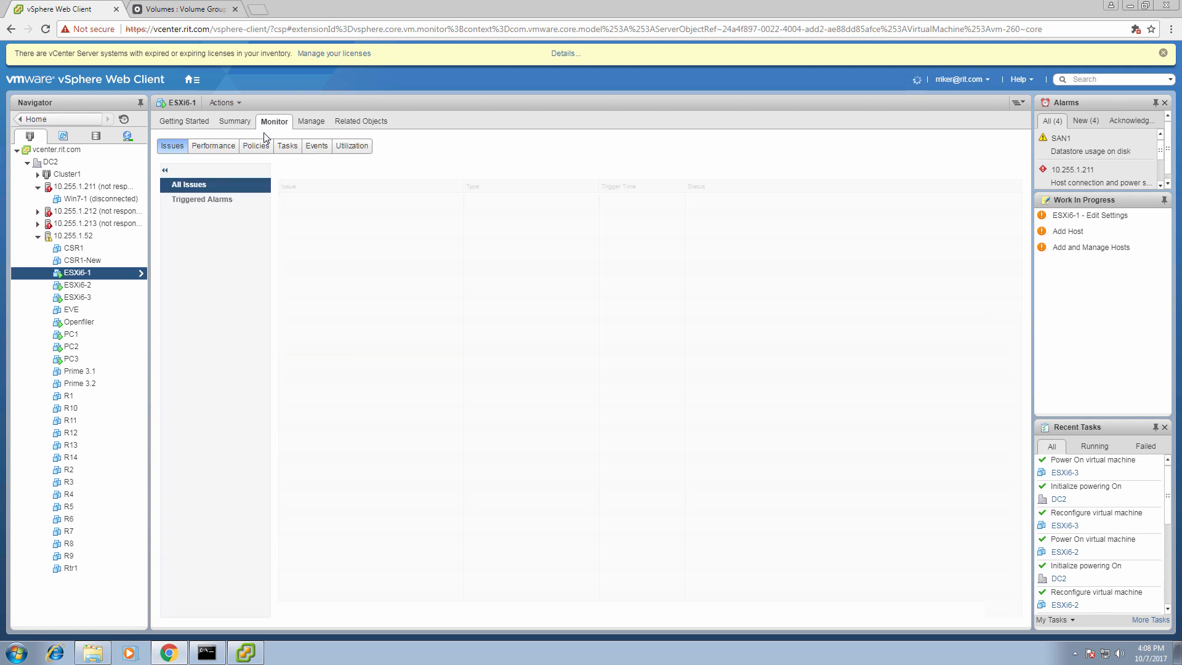
pyautogui.click(237, 123)
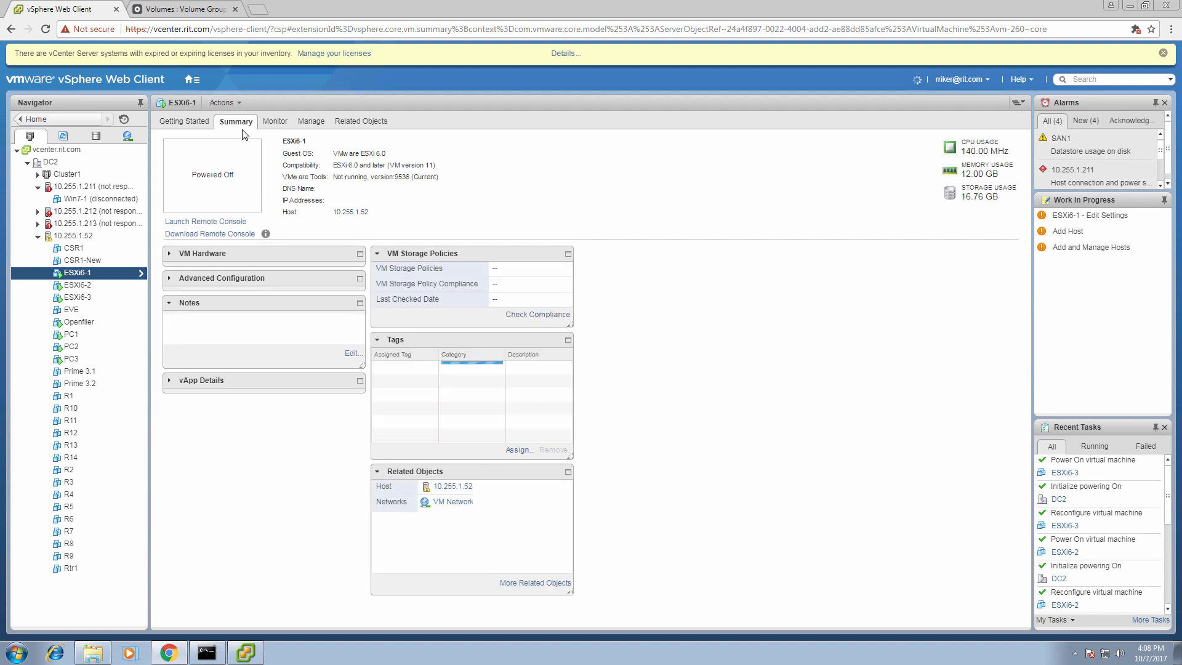
# Try to launch the remote console of ESXi6-1 from the web client, and switch to the desktop vSphere Client connected to 10.255.1.52.
pyautogui.click(232, 223)
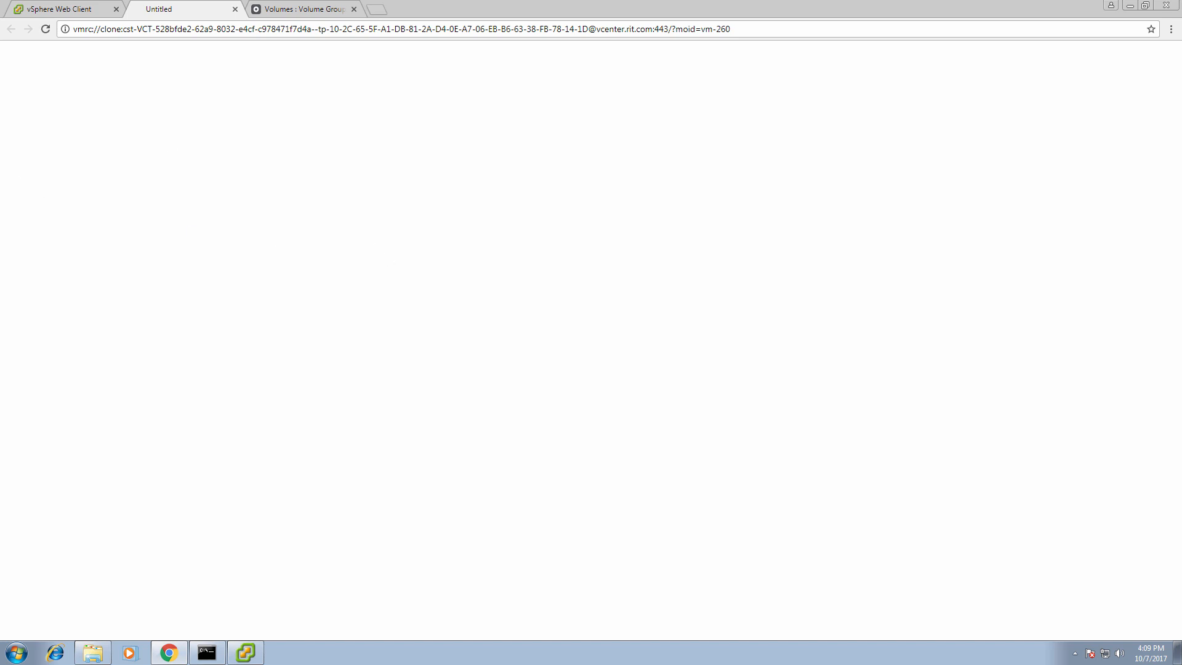
pyautogui.click(81, 17)
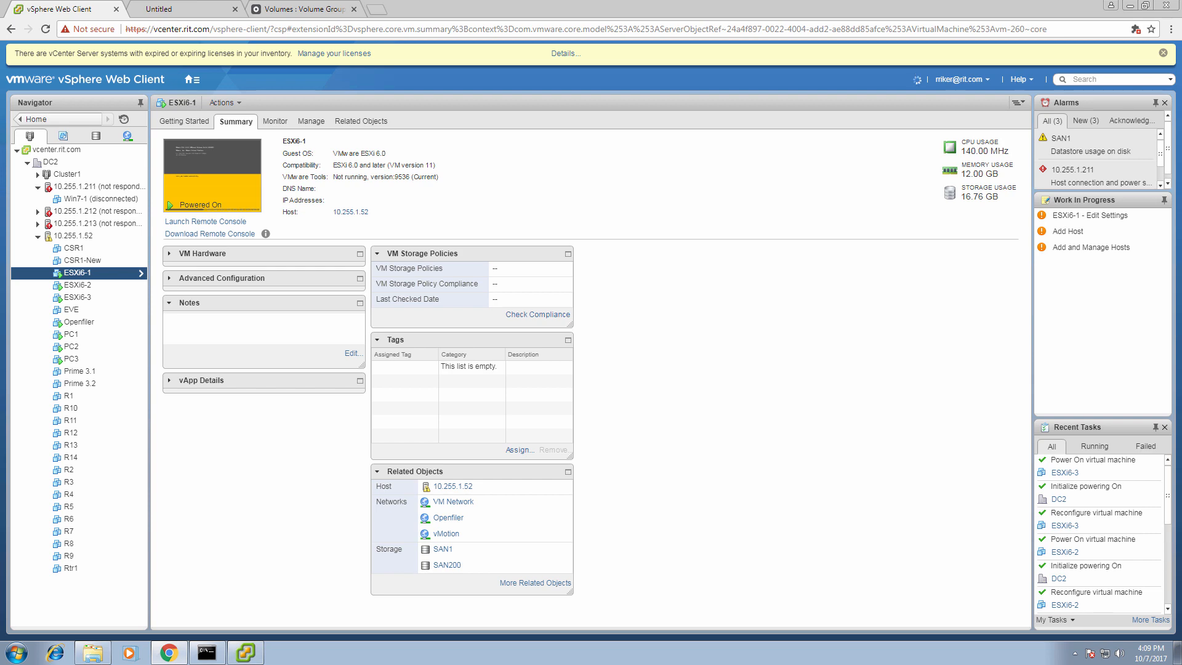
pyautogui.click(245, 652)
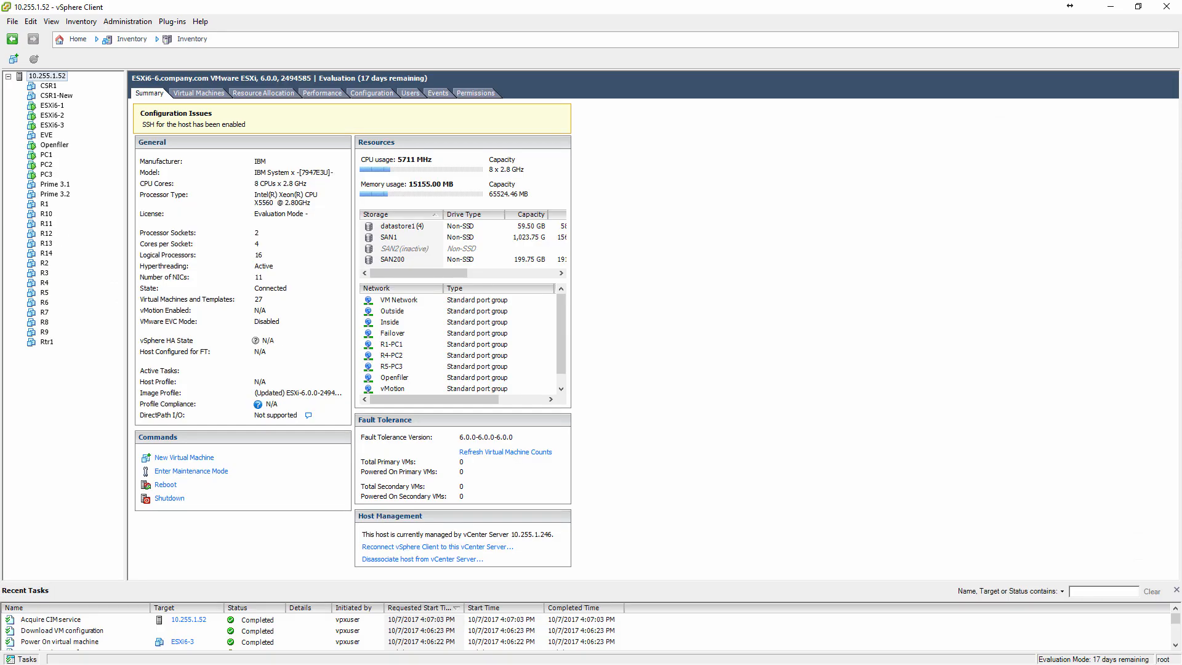
# Check the boot progress of ESXi6-1 in its console, refresh the inventory in the vSphere Web Client, and close the console.
pyautogui.hotkey('alt', 'Tab')
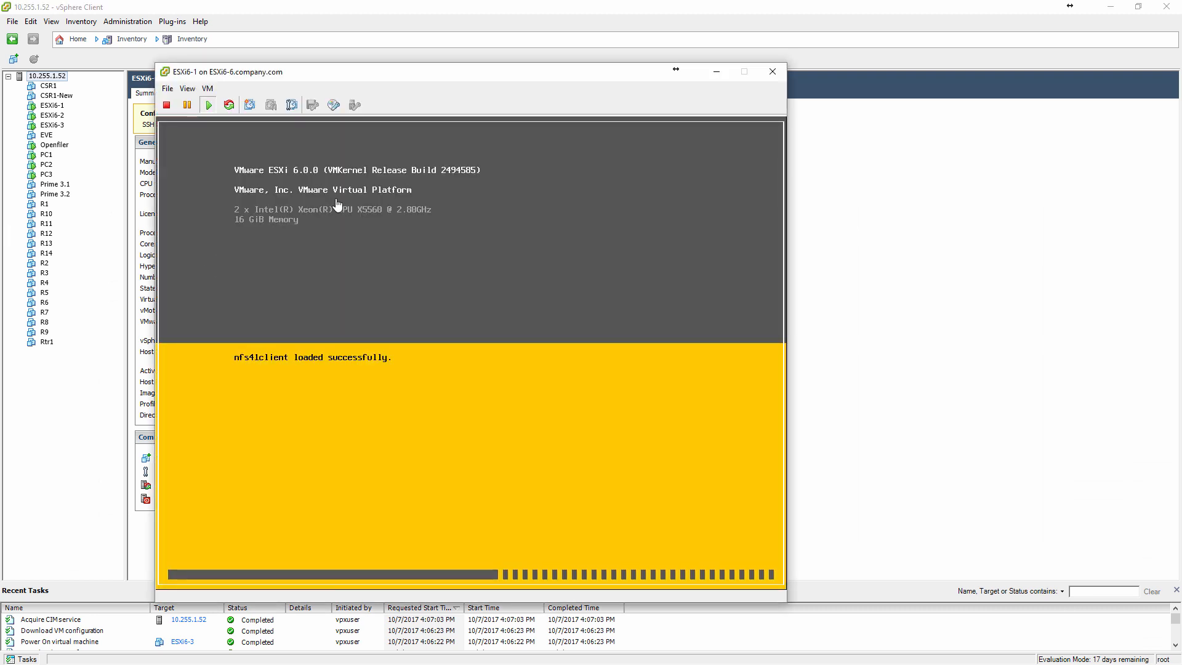
pyautogui.moveTo(343, 72); pyautogui.dragTo(503, 79)
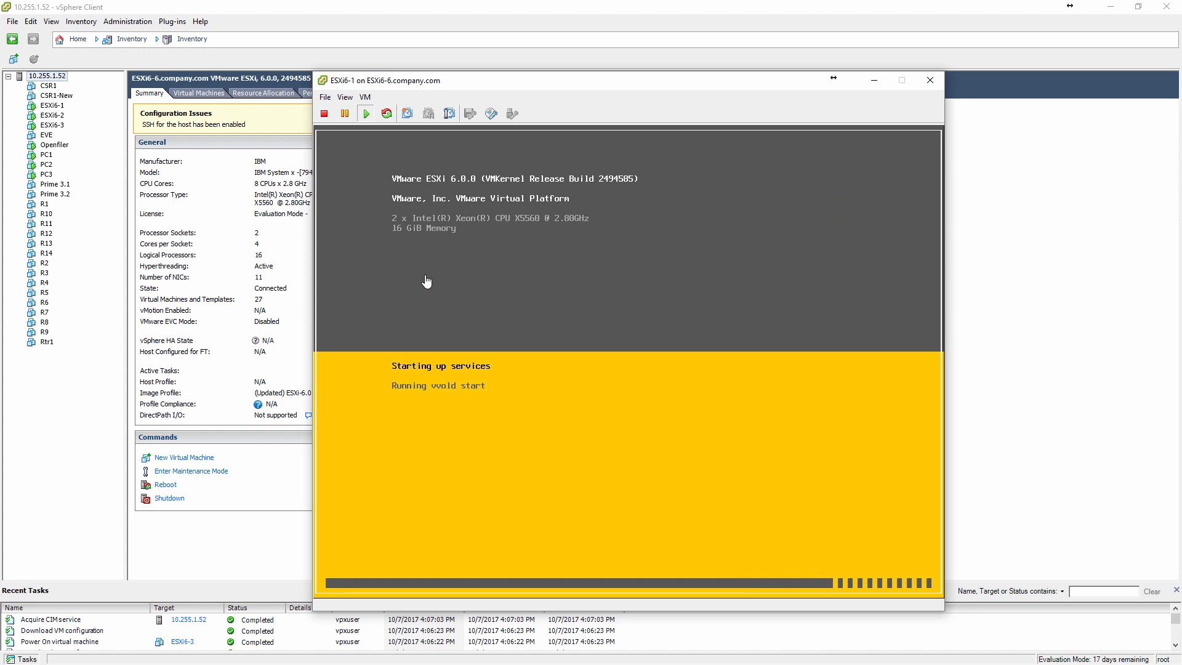
pyautogui.click(930, 81)
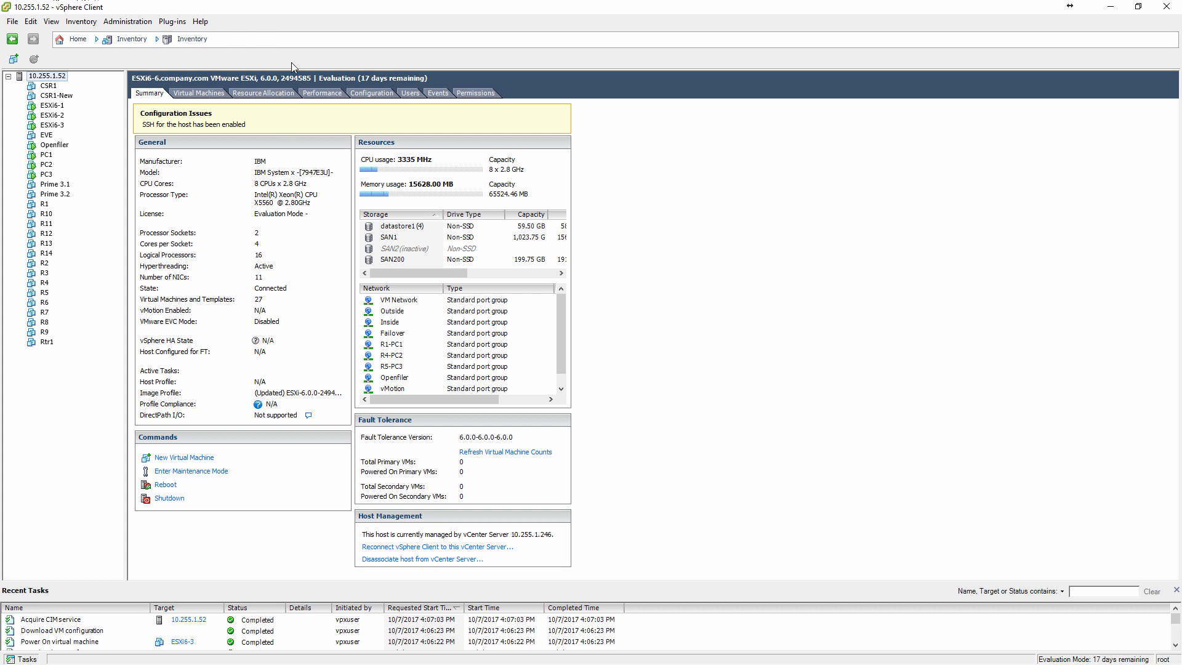
pyautogui.click(38, 110)
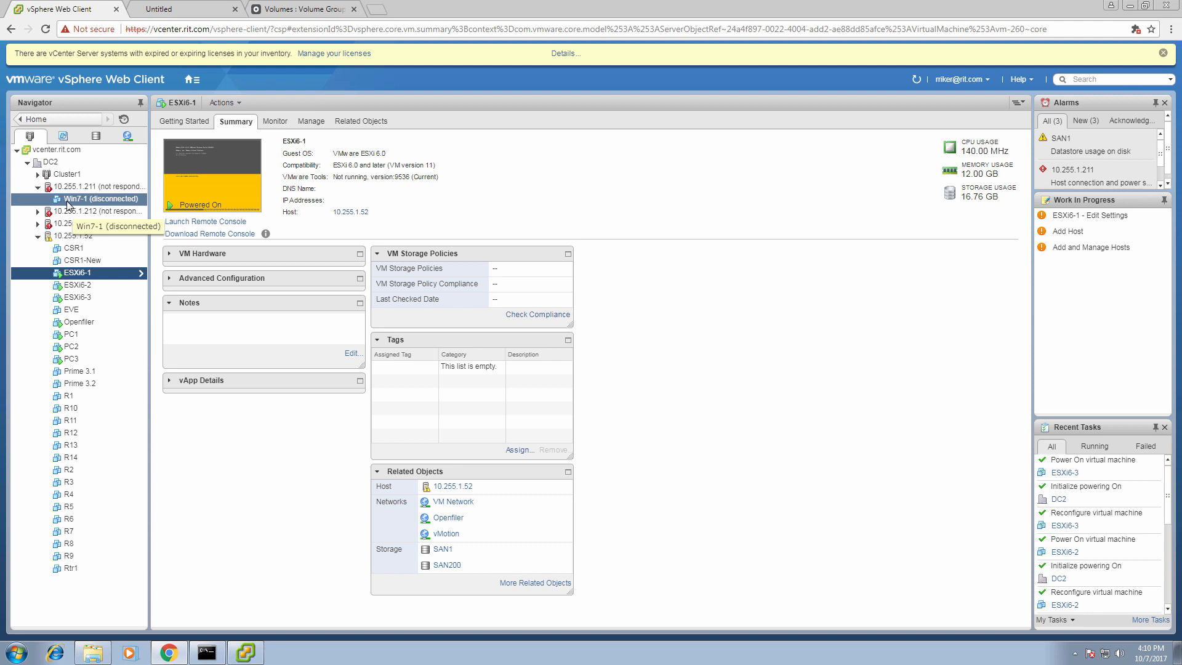
pyautogui.click(916, 81)
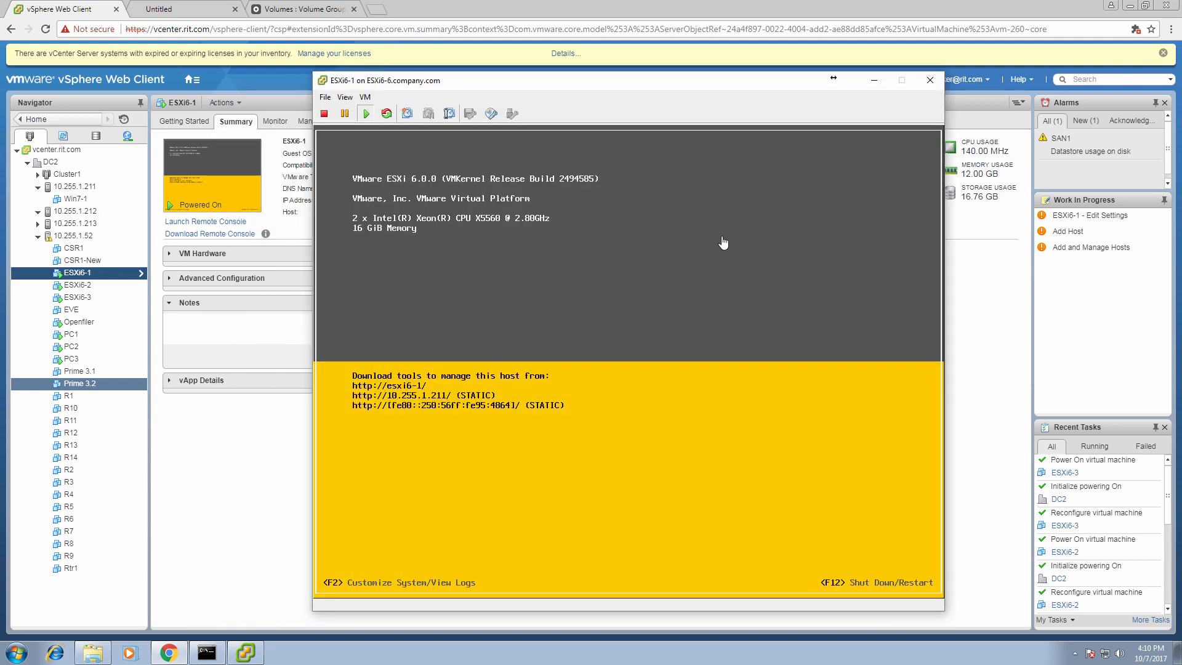
pyautogui.click(931, 81)
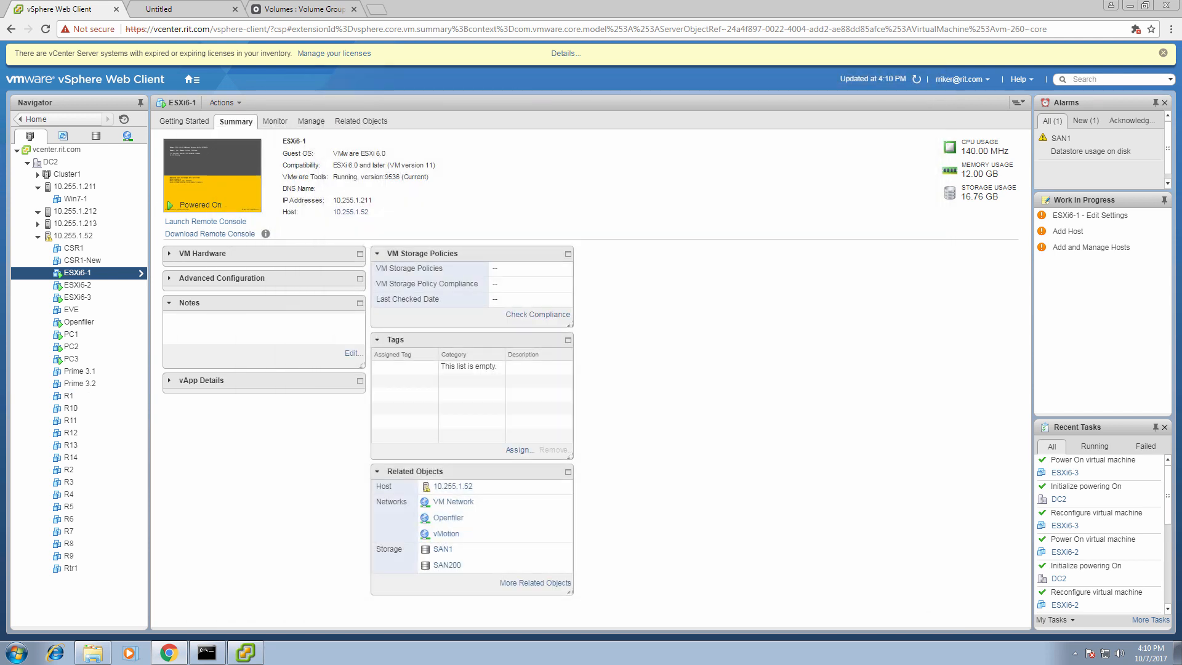
# Power on the virtual machine Win7-1 on host 10.255.1.211, without mounting VMware Tools.
pyautogui.click(80, 199)
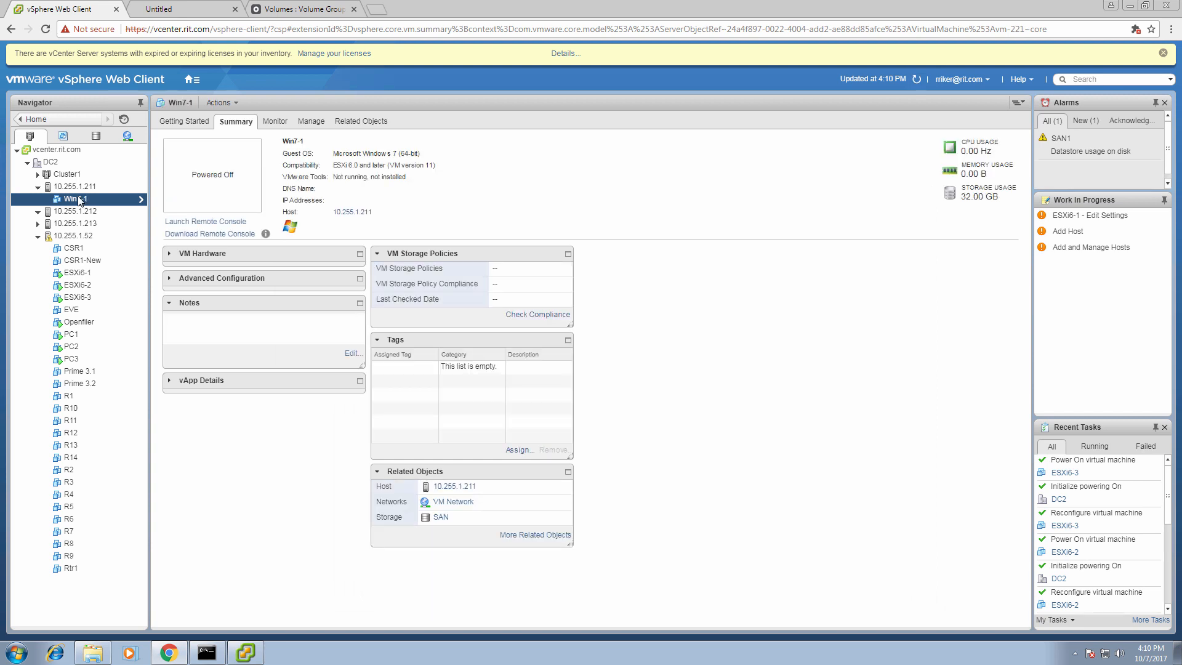
pyautogui.rightClick(80, 198)
pyautogui.moveTo(218, 215)
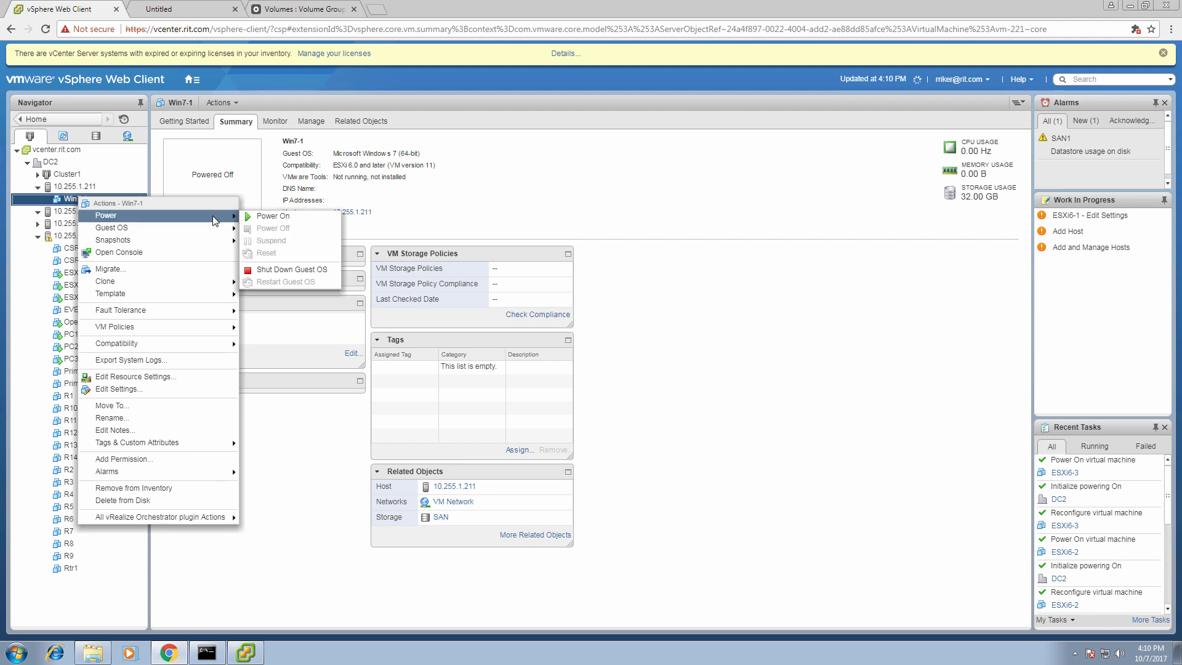
pyautogui.click(266, 217)
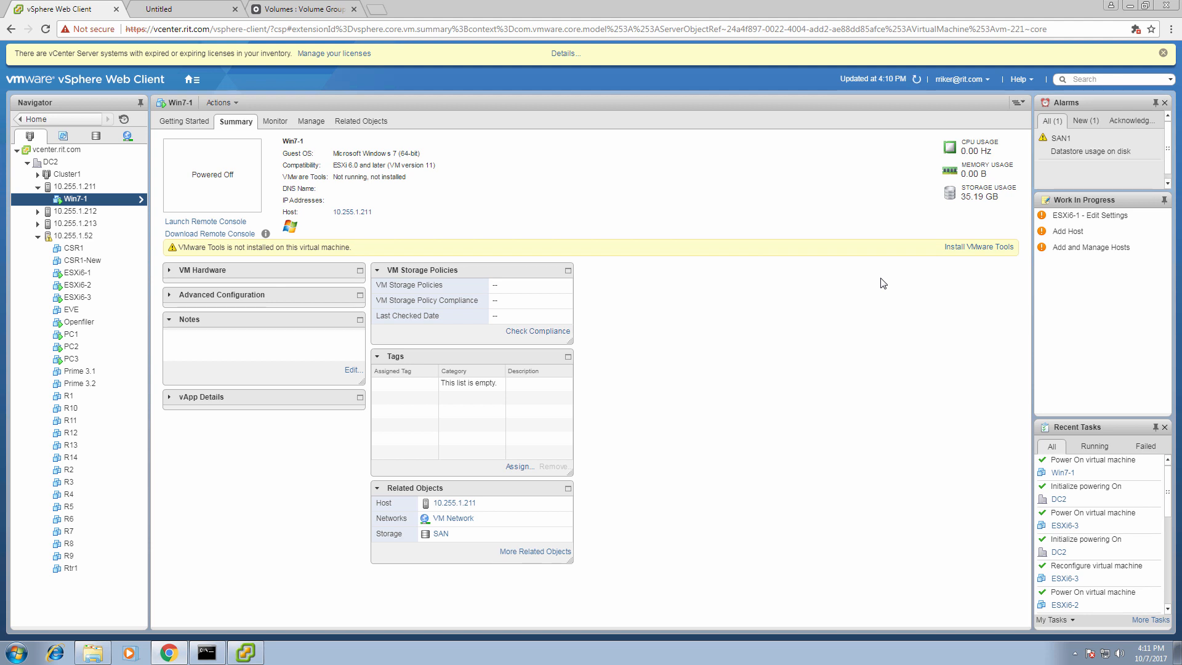
pyautogui.click(978, 251)
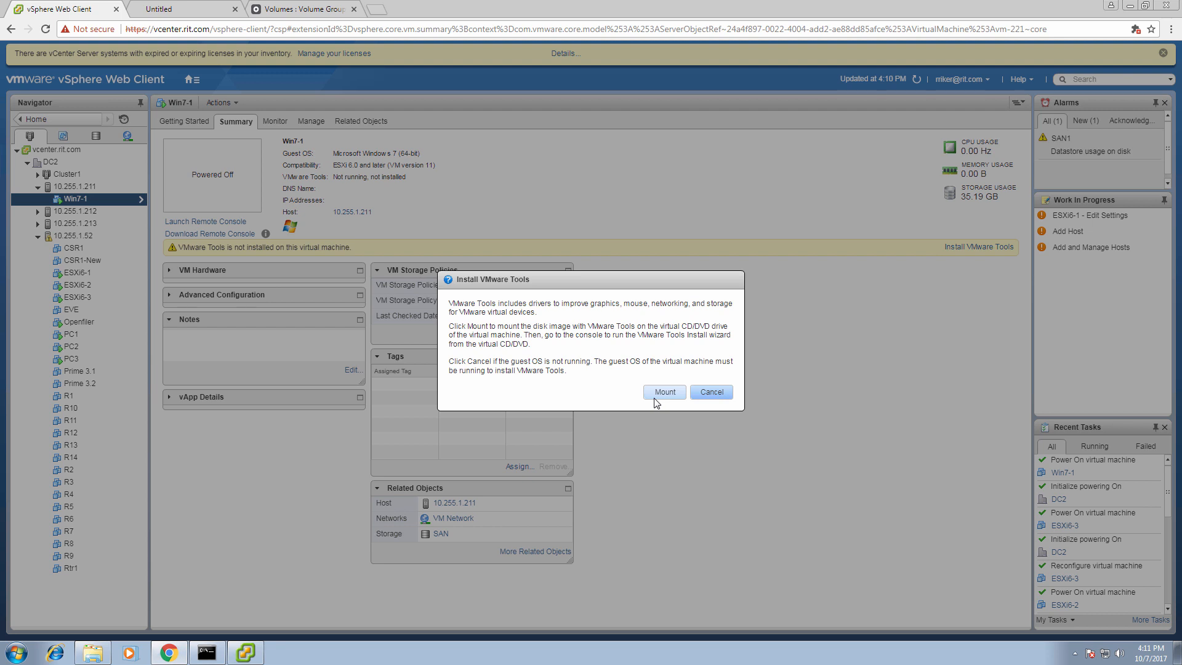
pyautogui.click(707, 392)
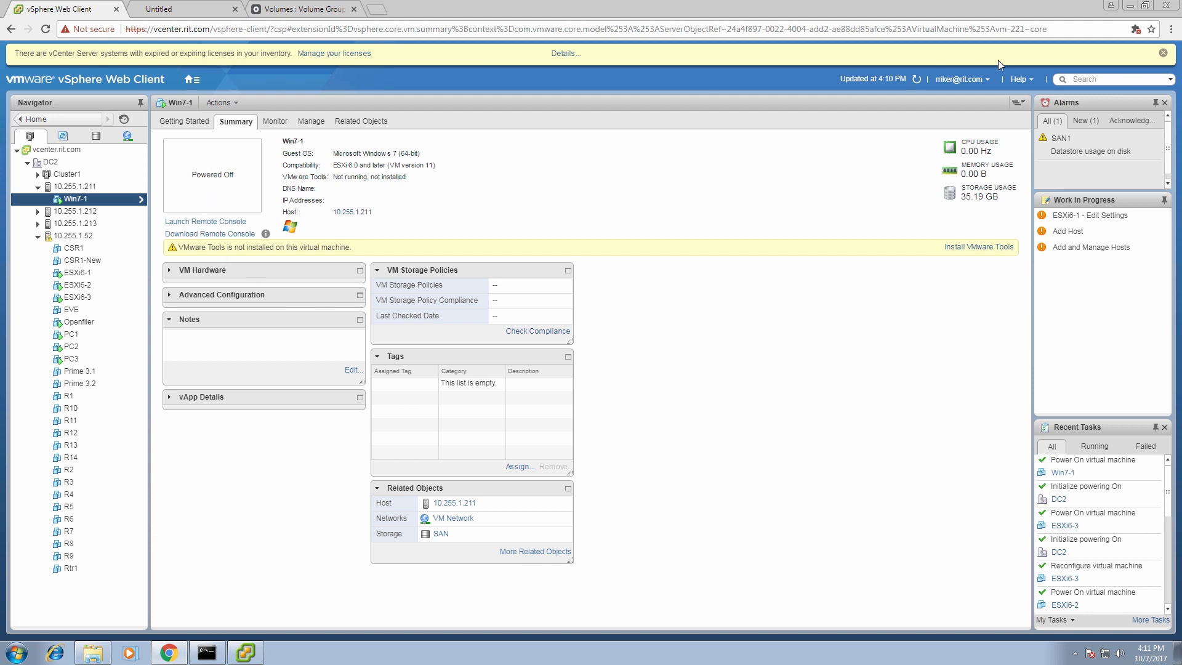
# Refresh the Win7-1 summary and open the virtual machine's console, closing the leftover Untitled browser tab.
pyautogui.click(917, 79)
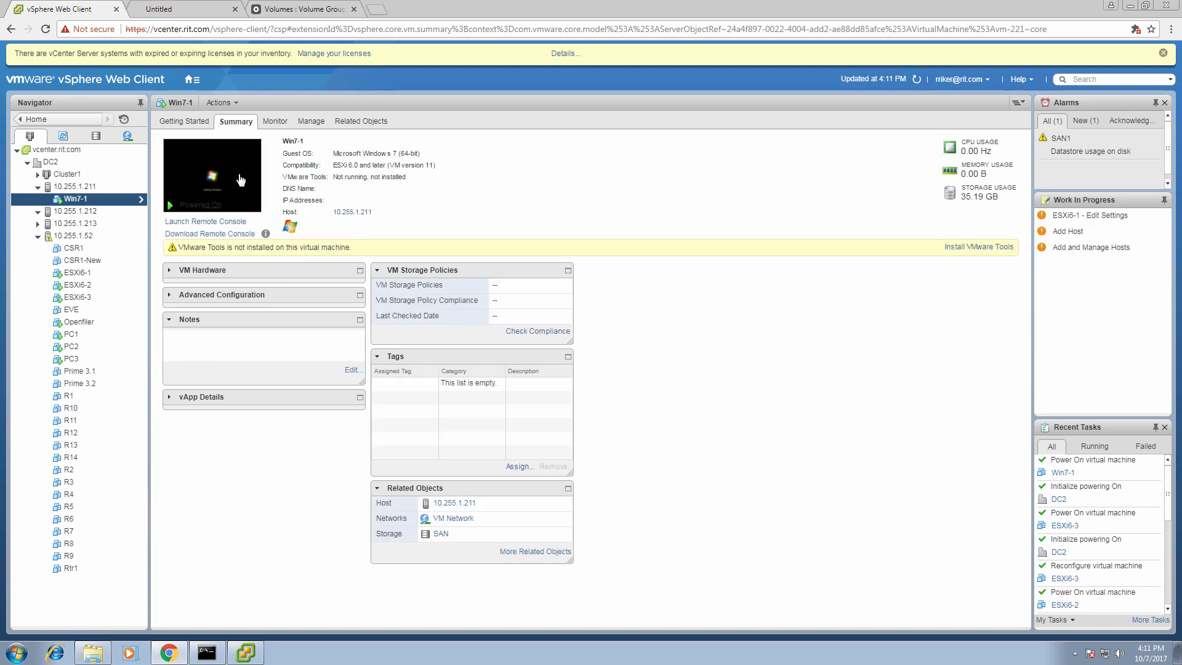
pyautogui.click(240, 179)
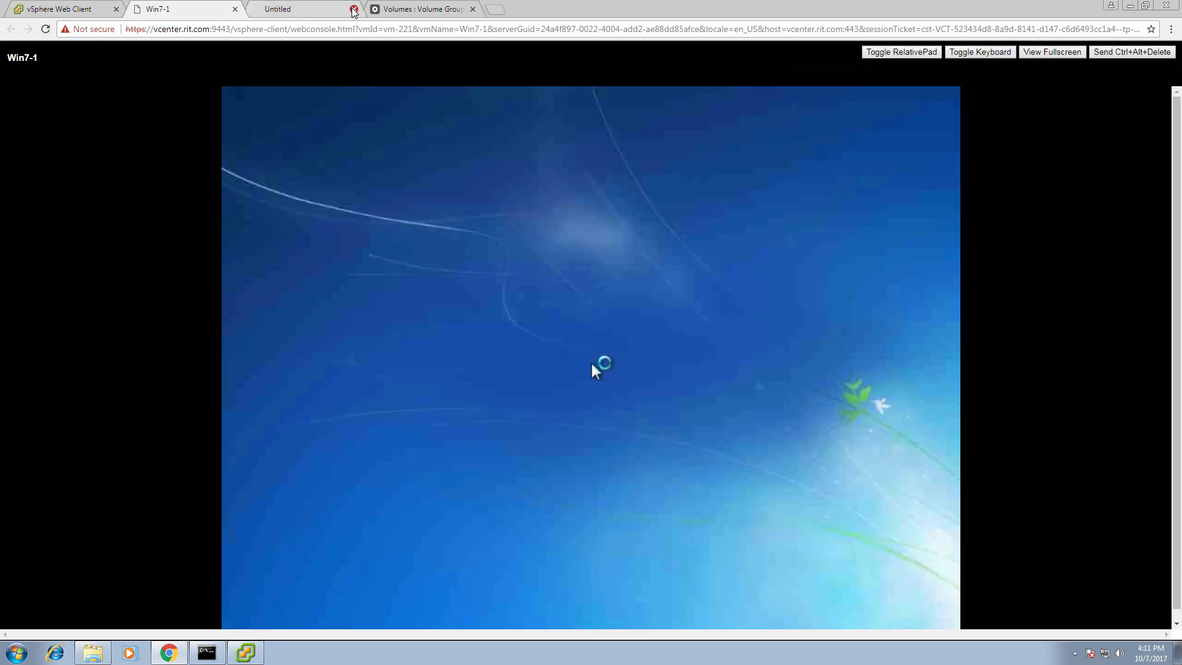
pyautogui.click(354, 9)
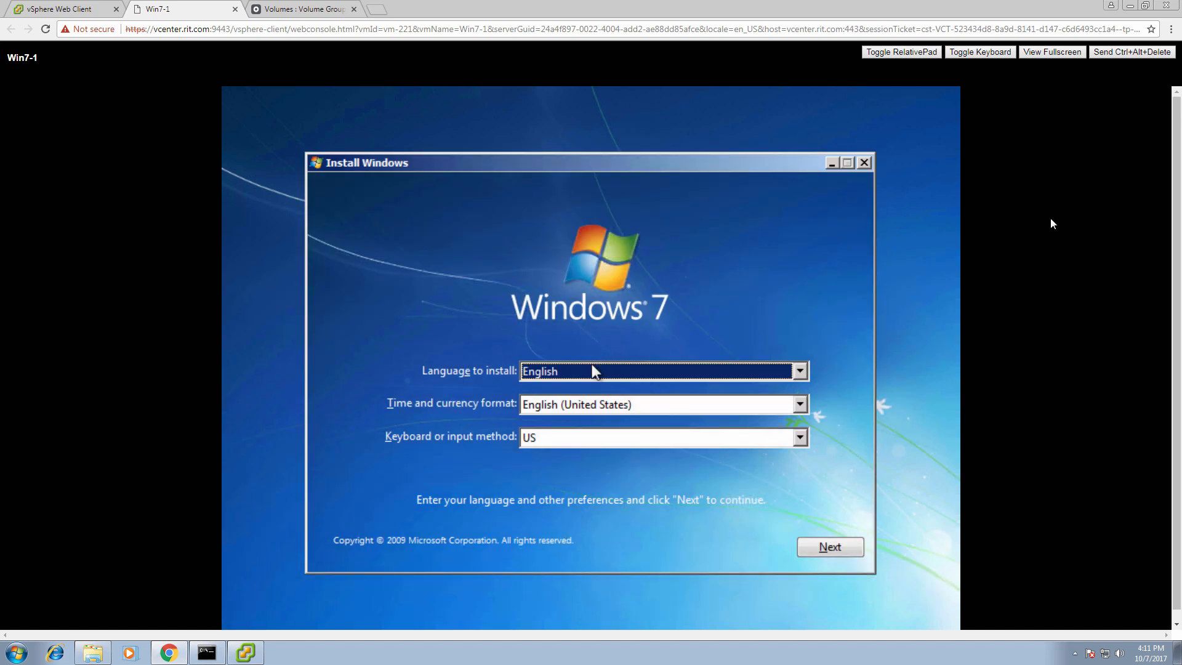
# Keep English, English (United States) and the US keyboard in Windows 7 setup, and start the installation.
pyautogui.click(592, 365)
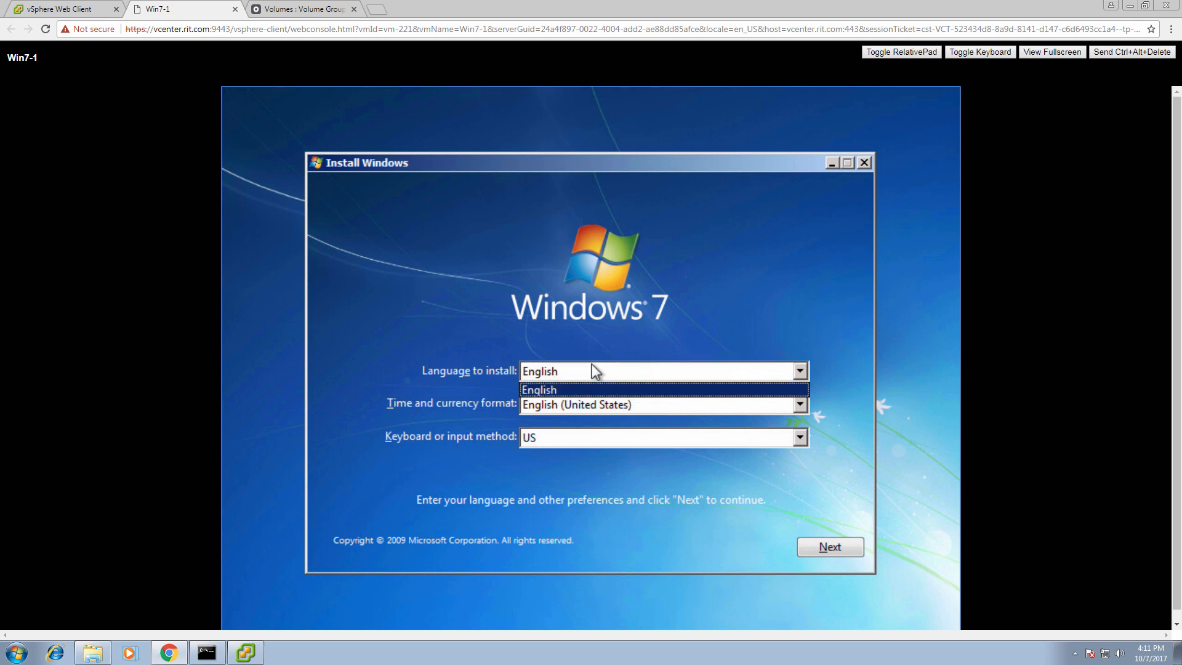
pyautogui.press('Tab')
pyautogui.press('Tab')
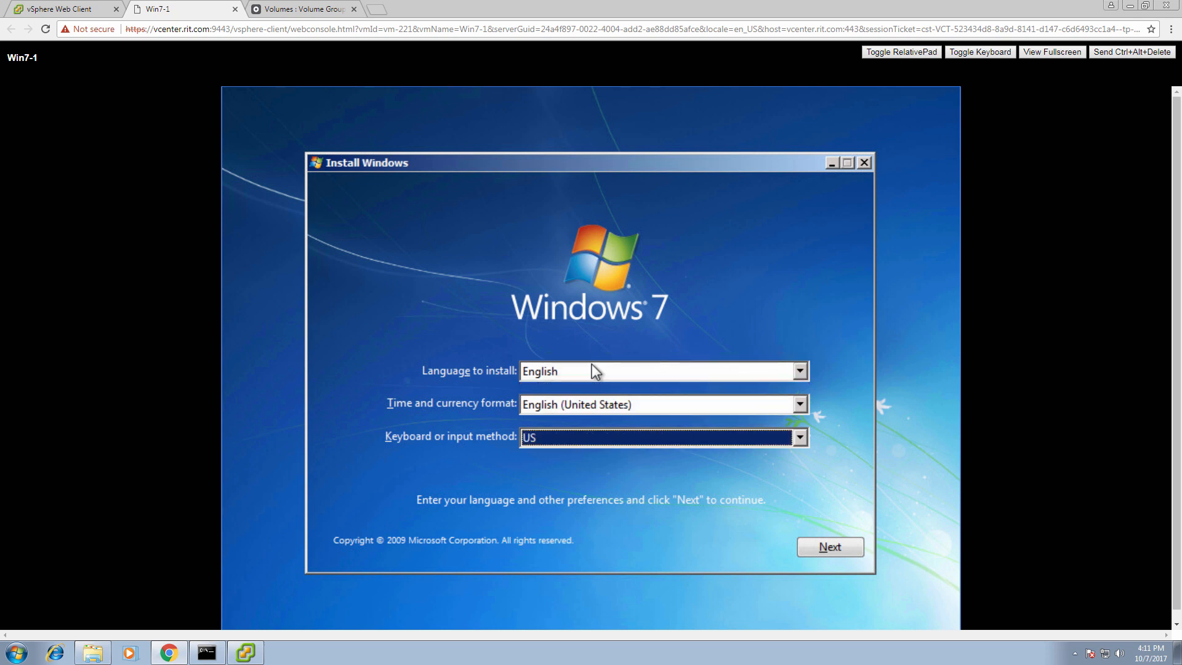
pyautogui.press('Tab')
pyautogui.press('Return')
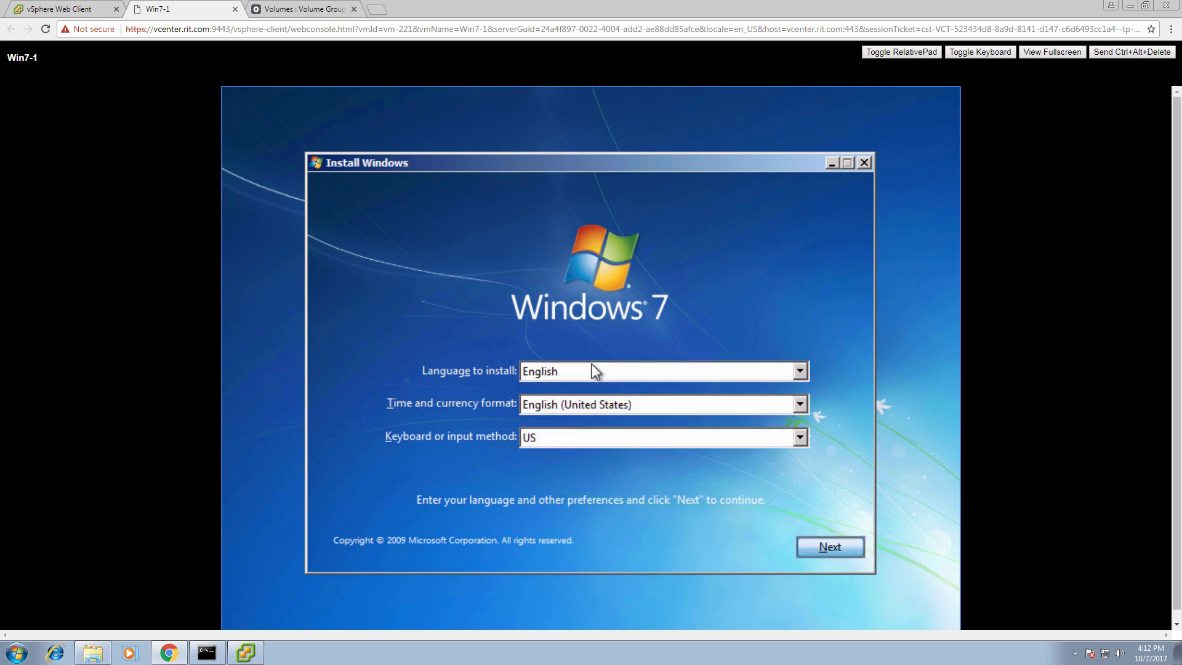
pyautogui.click(592, 364)
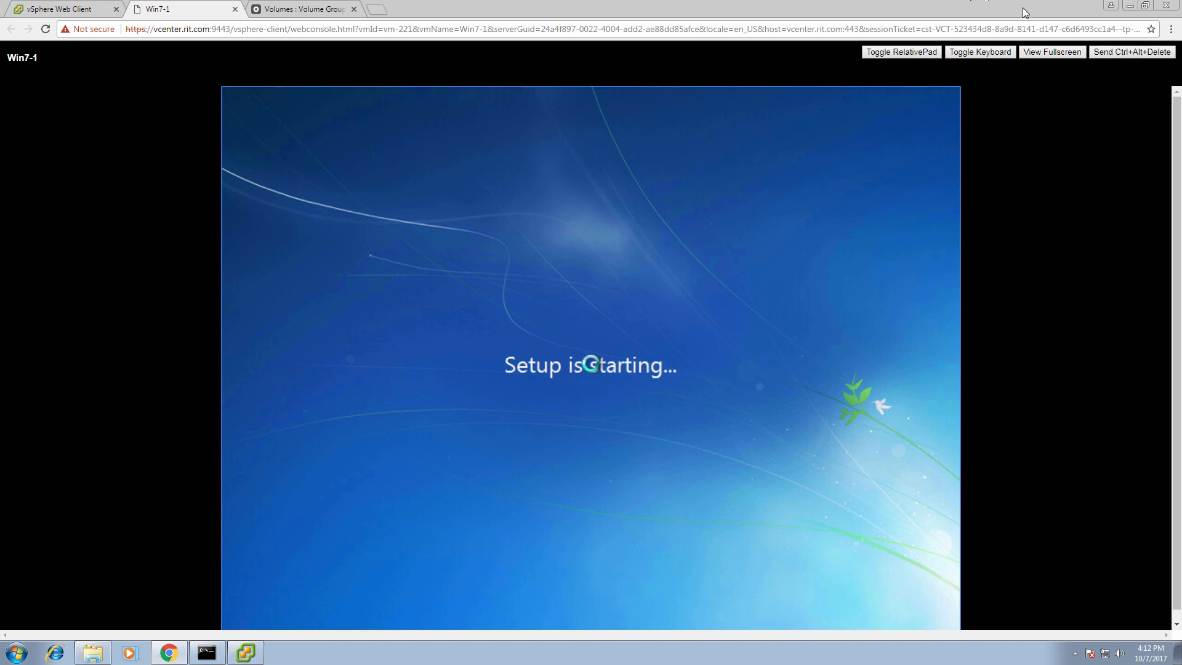
# Accept the Windows 7 Professional license terms and continue to the installation type.
pyautogui.scroll(-1, 1175, 234)
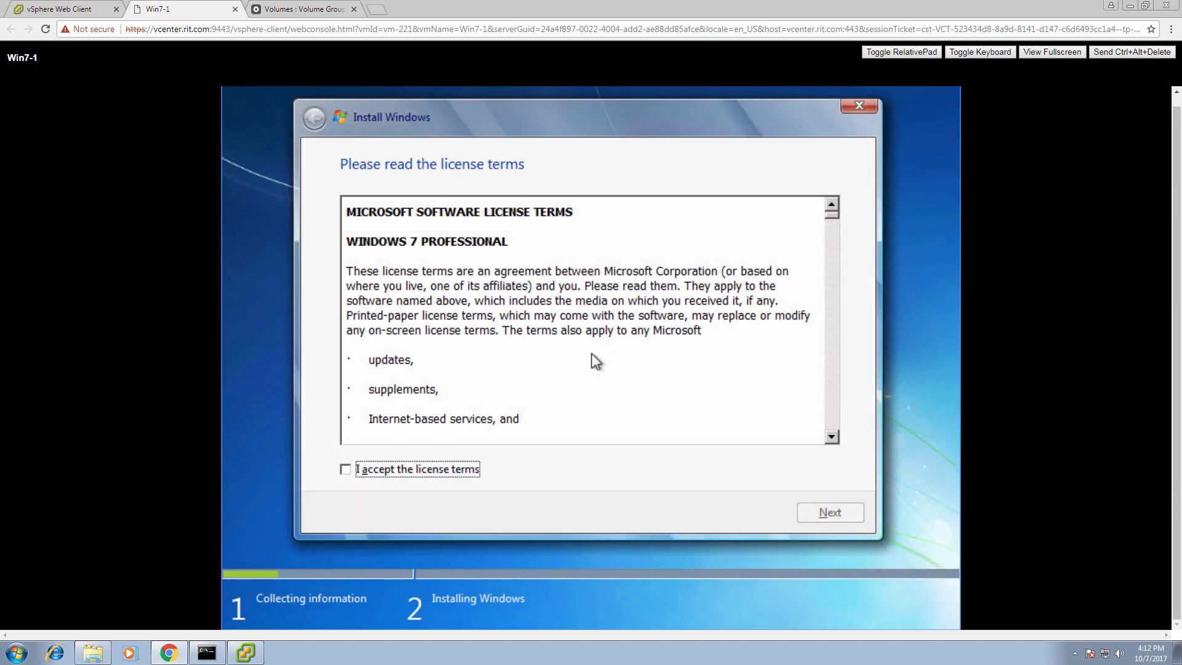
pyautogui.press('Tab')
pyautogui.press('Tab')
pyautogui.press('space')
pyautogui.press('Tab')
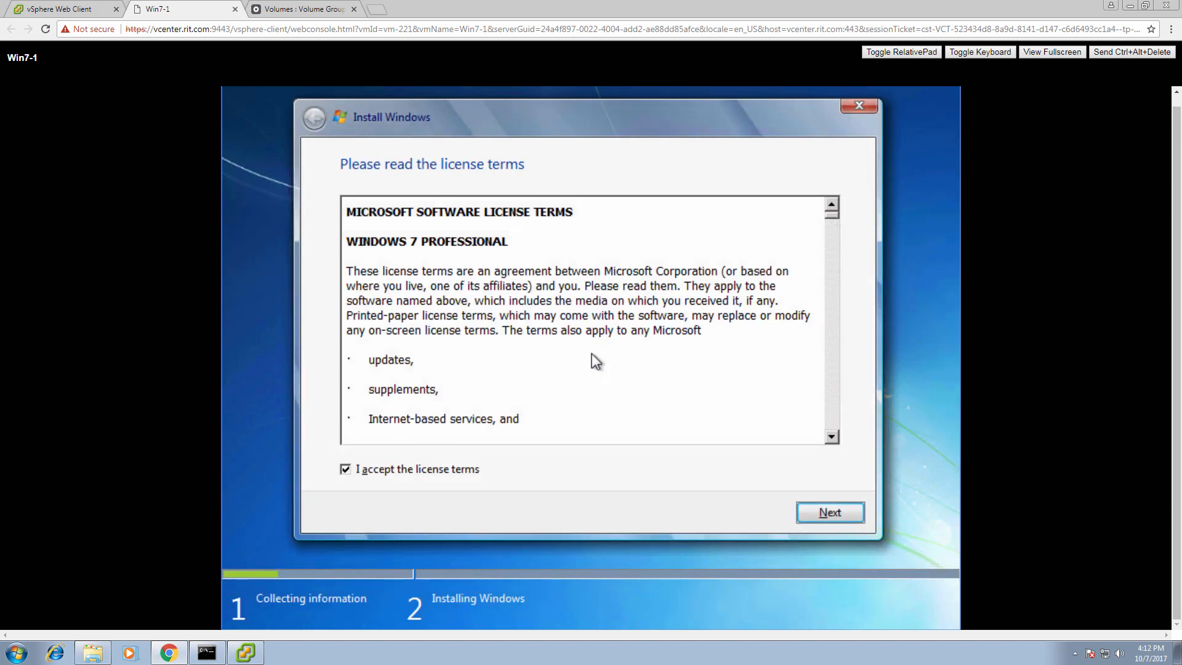
pyautogui.press('Return')
# Choose a Custom (advanced) installation and install Windows on Disk 0 Unallocated Space.
pyautogui.press('Tab')
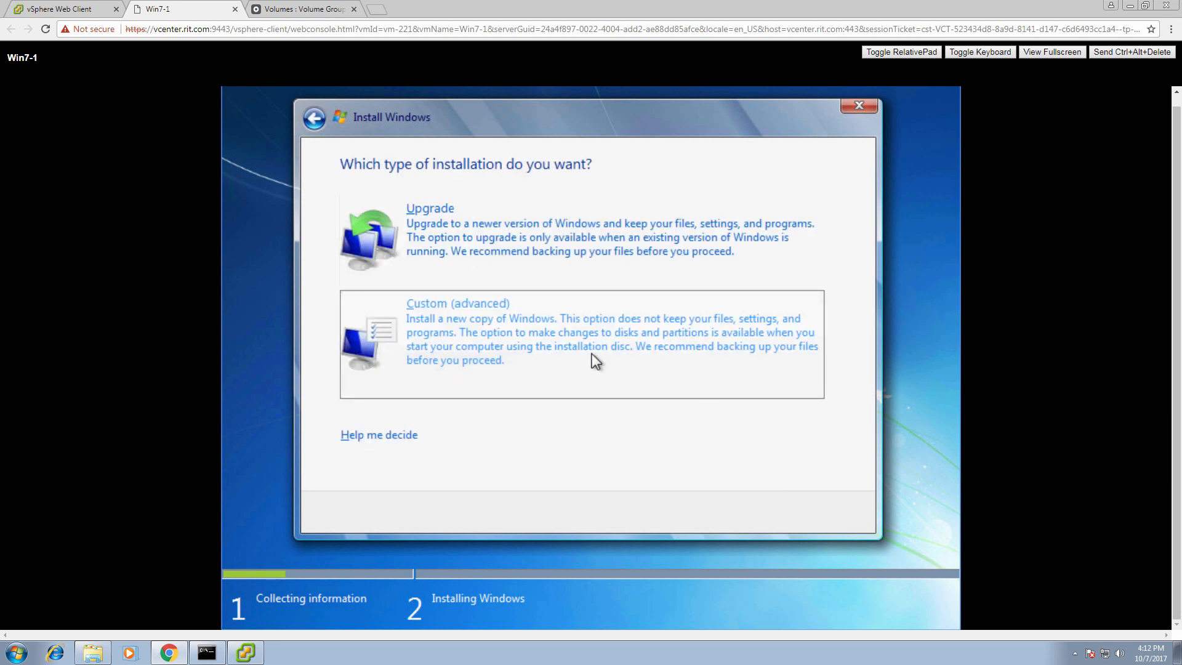
pyautogui.press('Return')
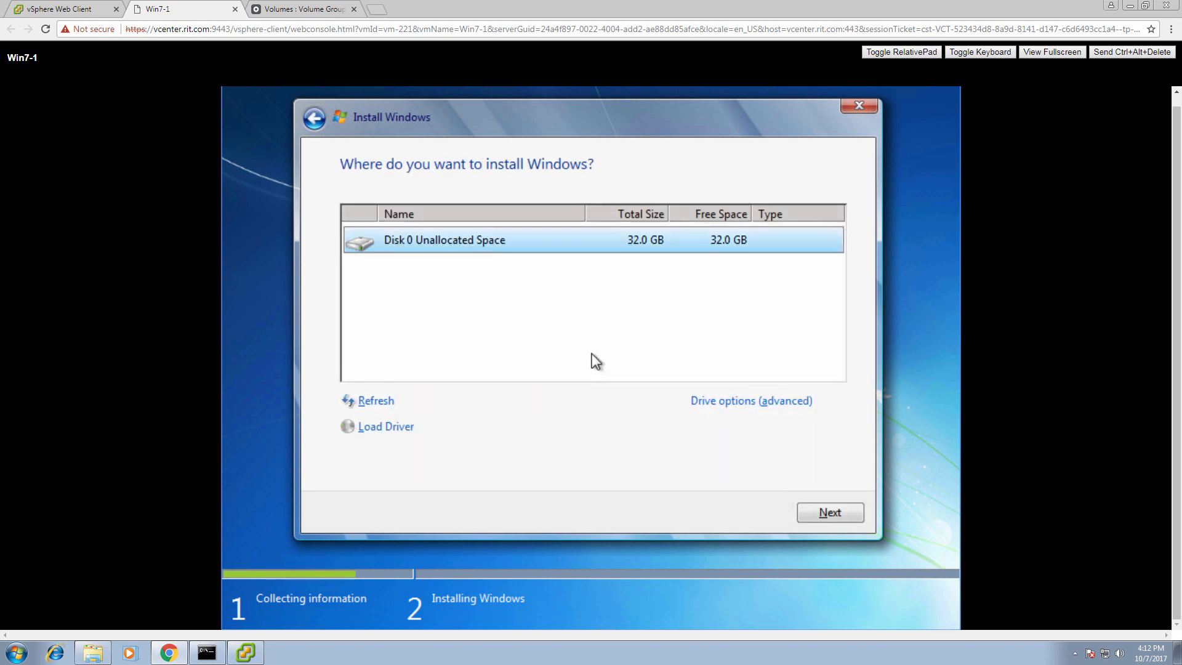
pyautogui.press('Tab')
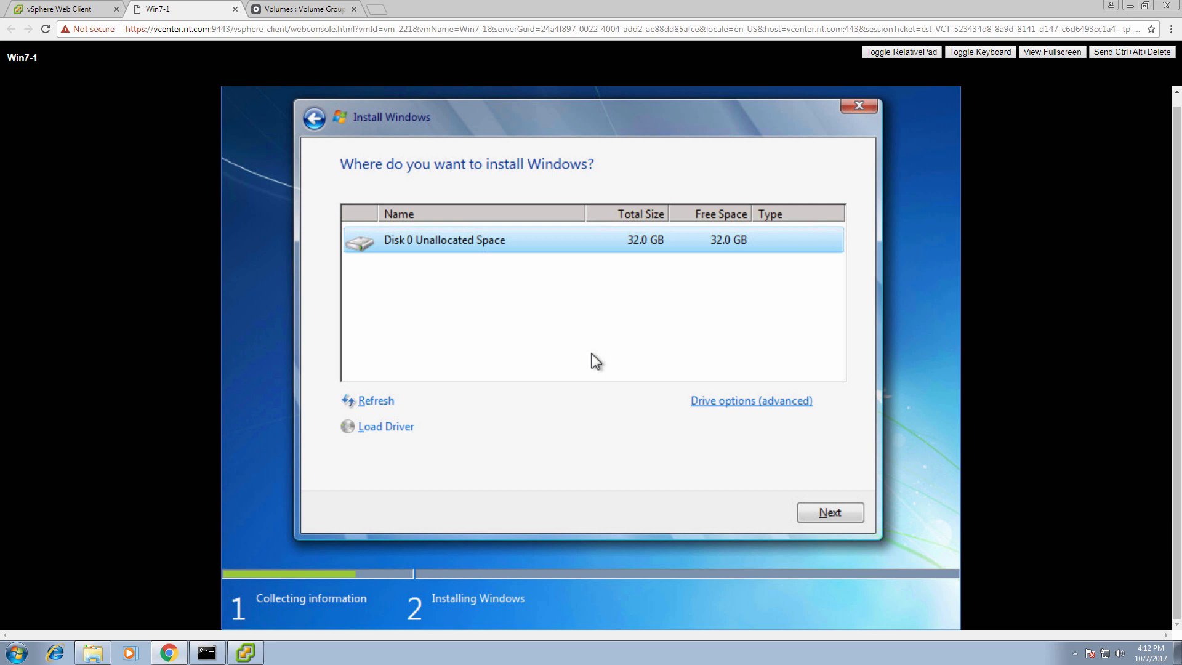
pyautogui.press('Tab')
pyautogui.press('Tab')
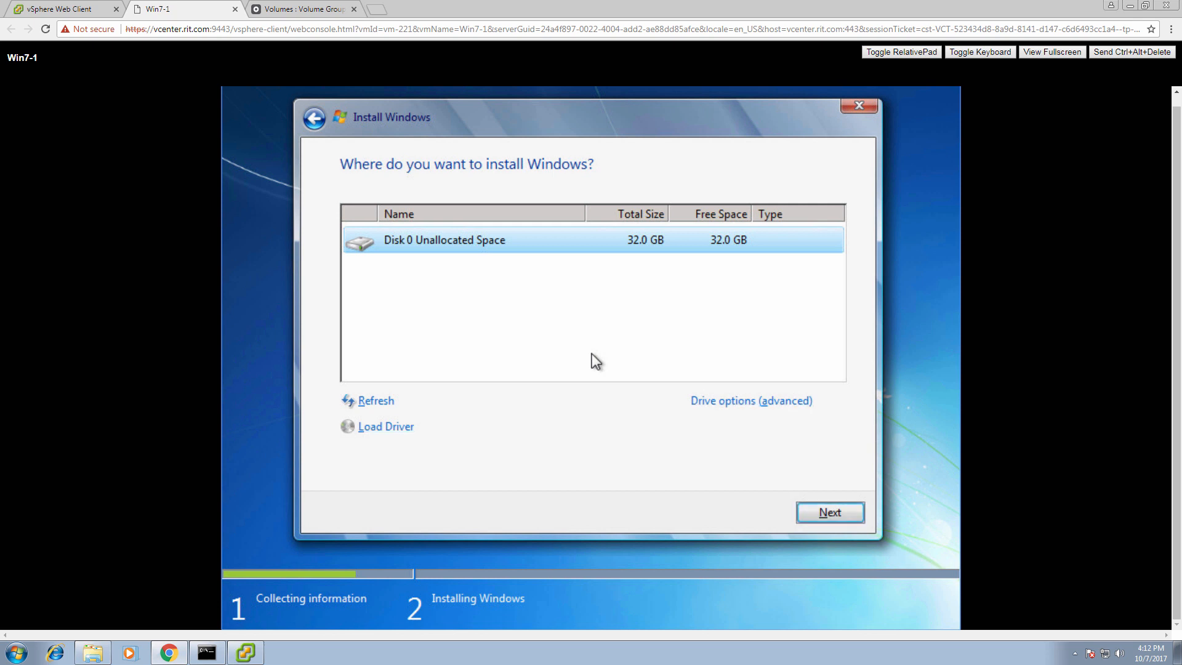
pyautogui.press('Return')
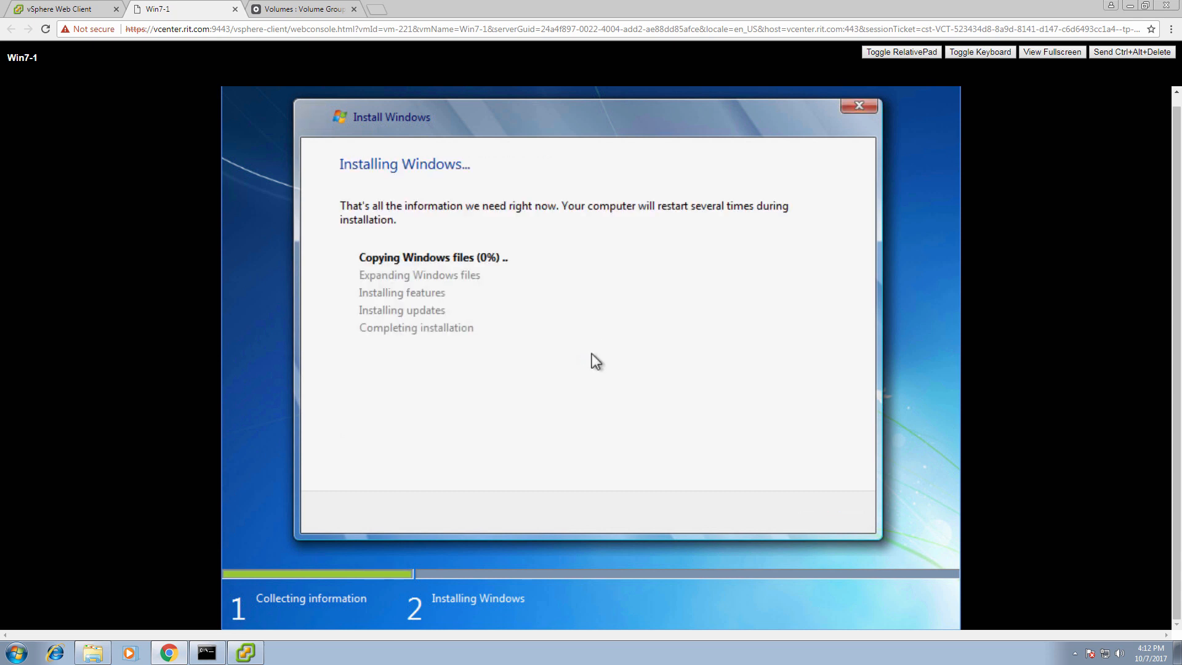
# Close and reopen the Win7-1 console to check the Windows installation progress, and close it again.
pyautogui.click(234, 9)
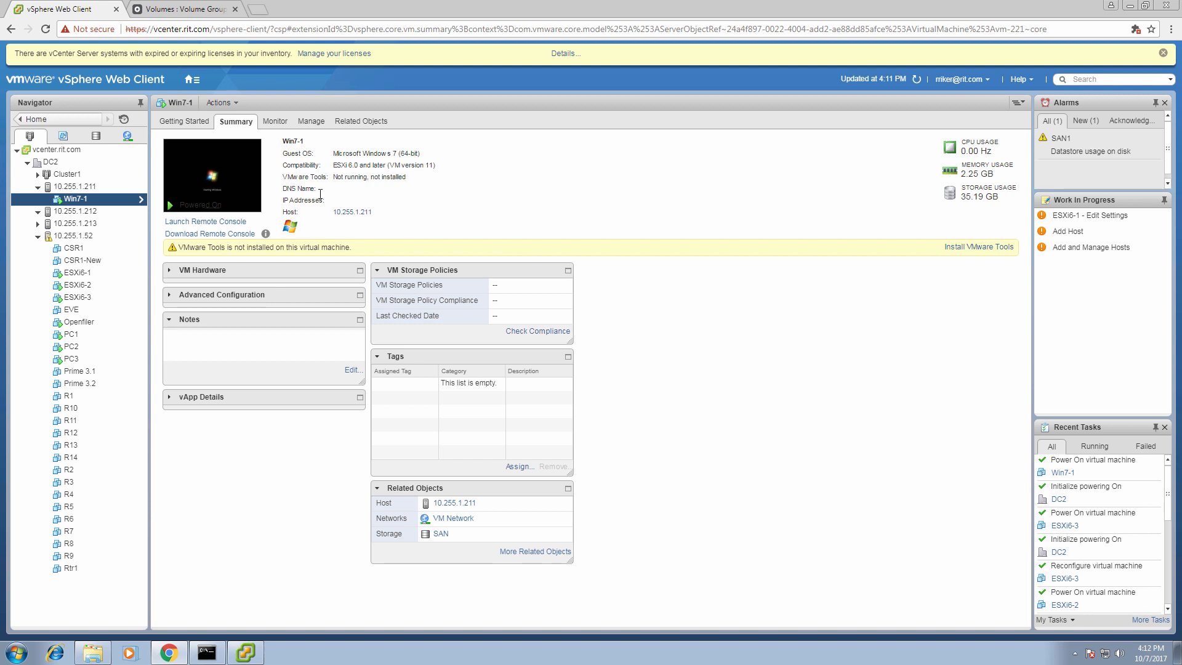
pyautogui.click(217, 171)
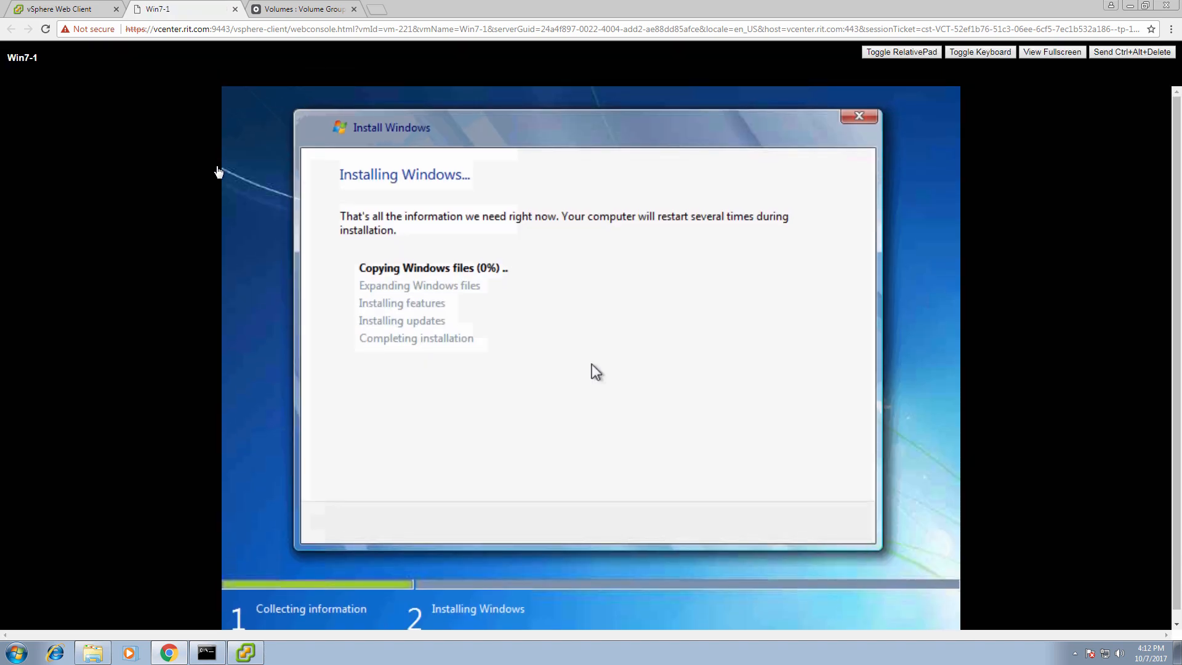
pyautogui.click(234, 9)
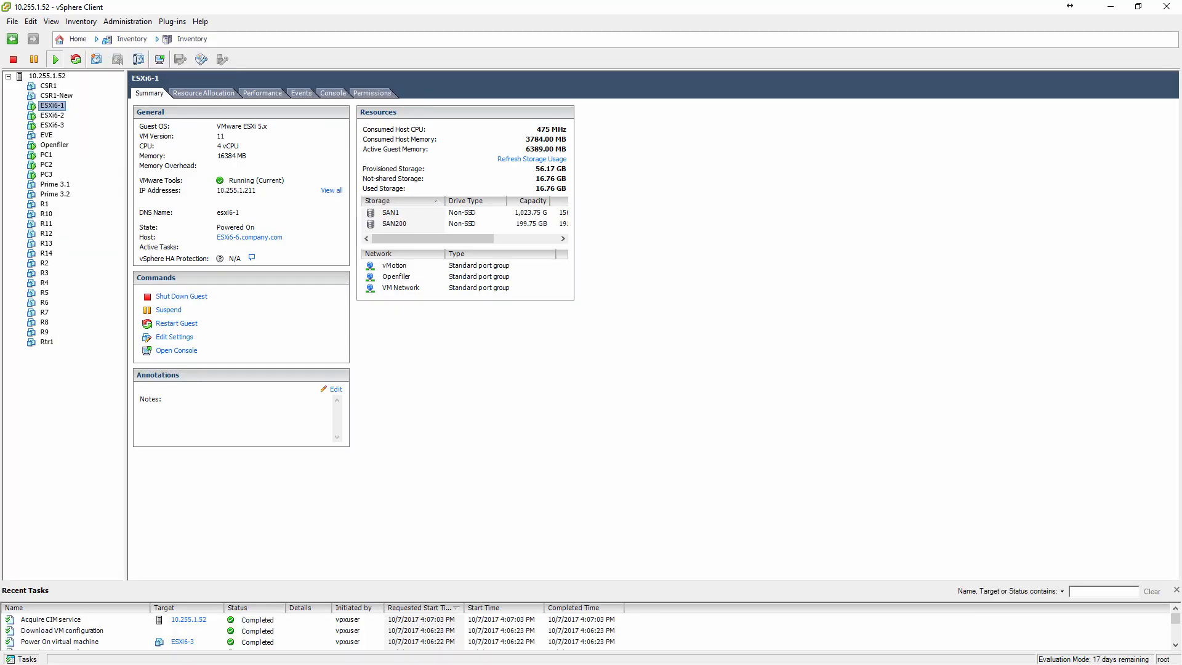
# Start adding a virtual machine network on host 10.255.1.52, using a new vSphere standard switch with only vmnic4 as its adapter.
pyautogui.click(60, 76)
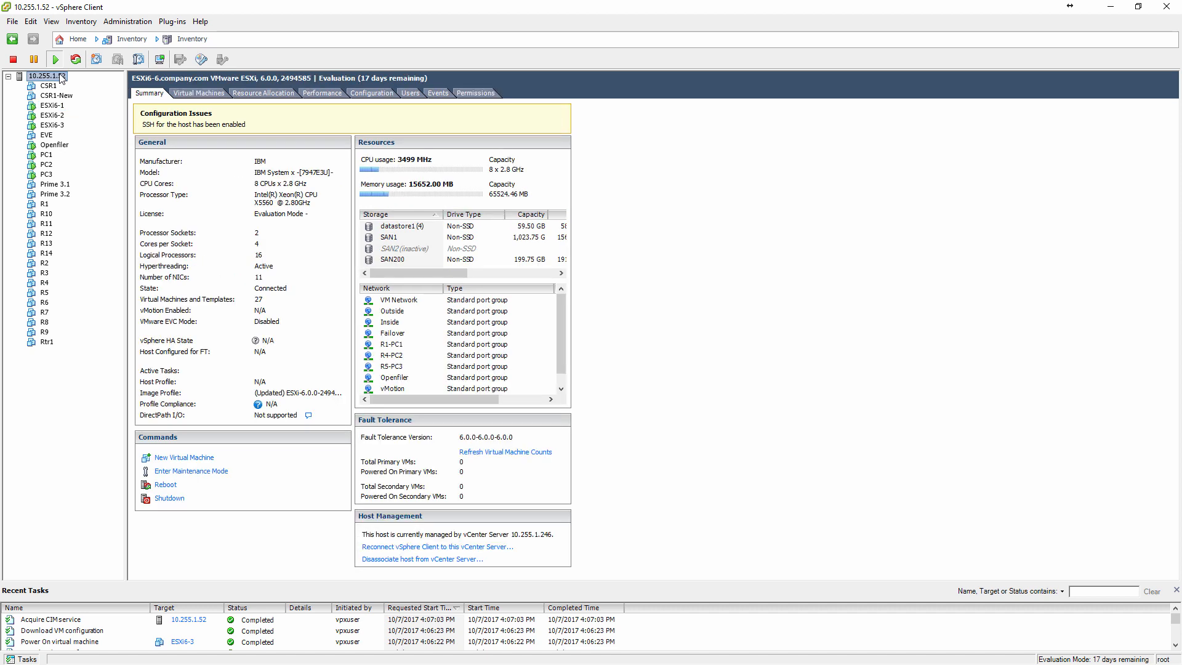
pyautogui.click(373, 93)
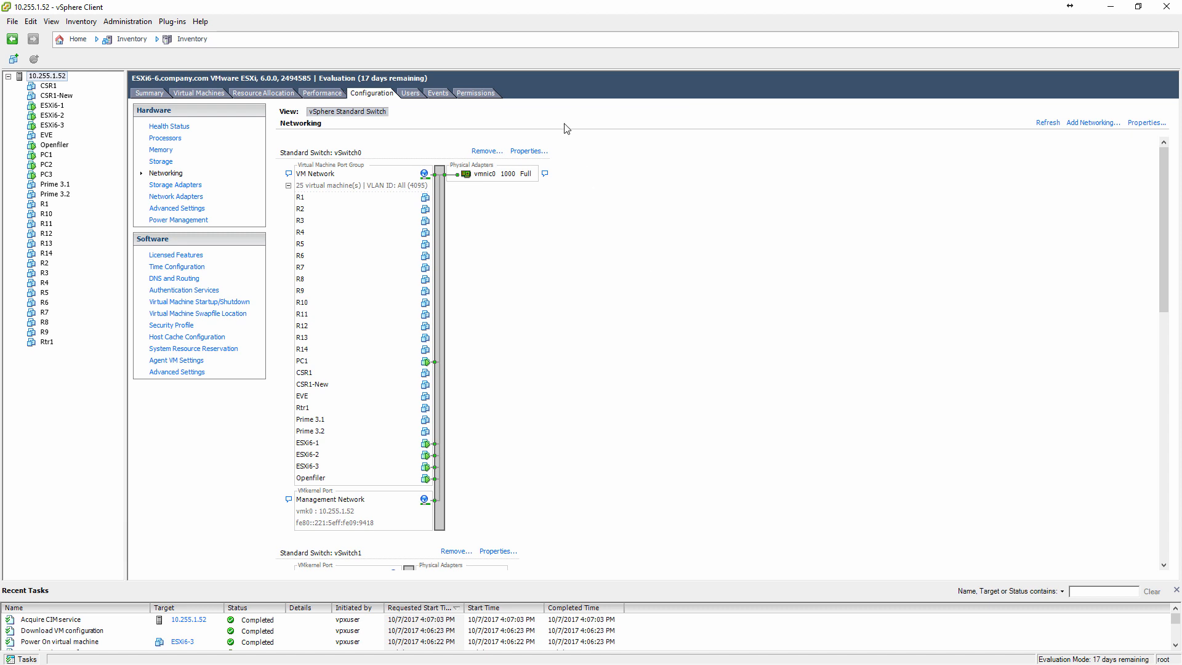
pyautogui.click(1099, 127)
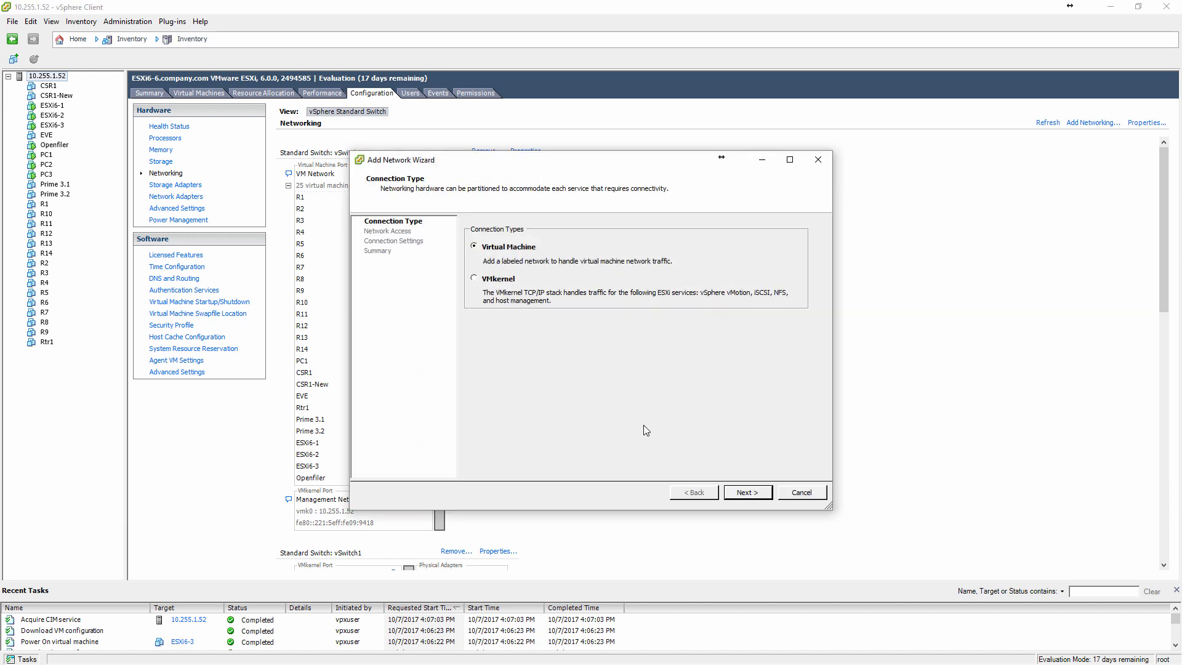
pyautogui.click(746, 492)
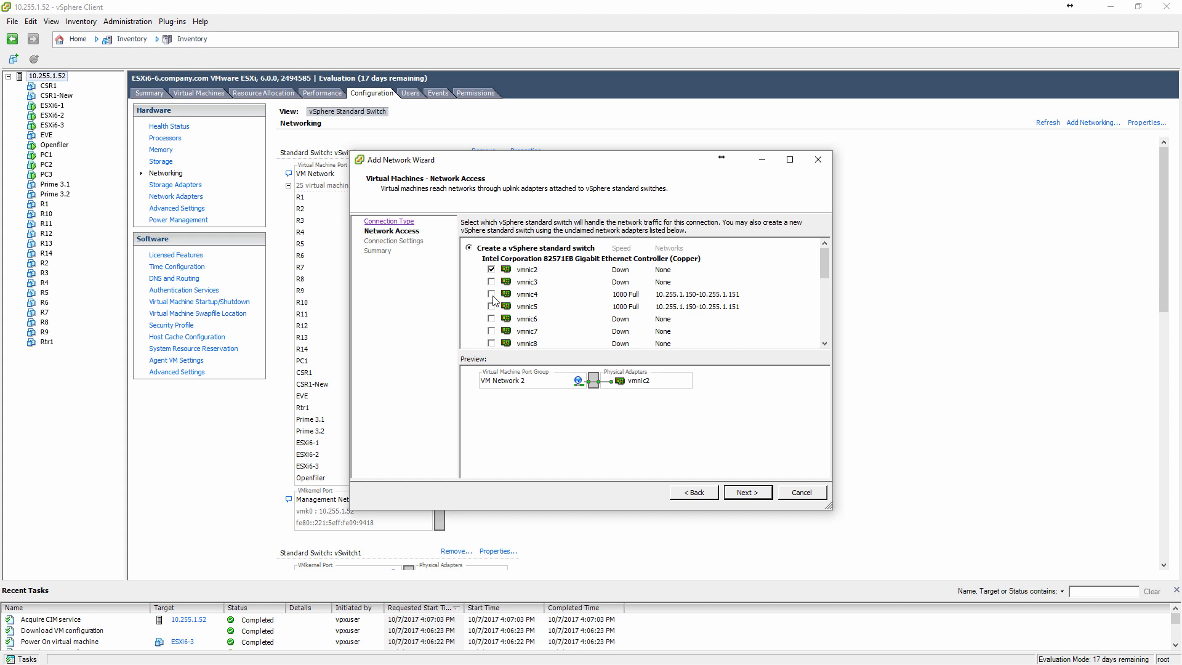
pyautogui.click(492, 294)
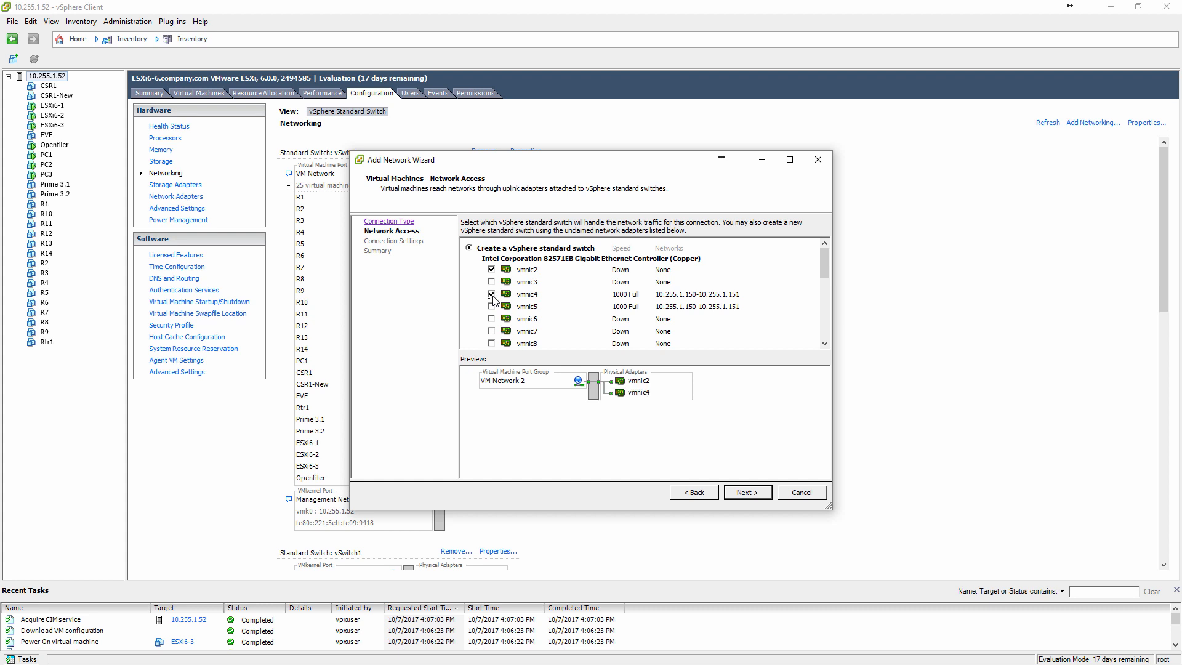
pyautogui.click(491, 269)
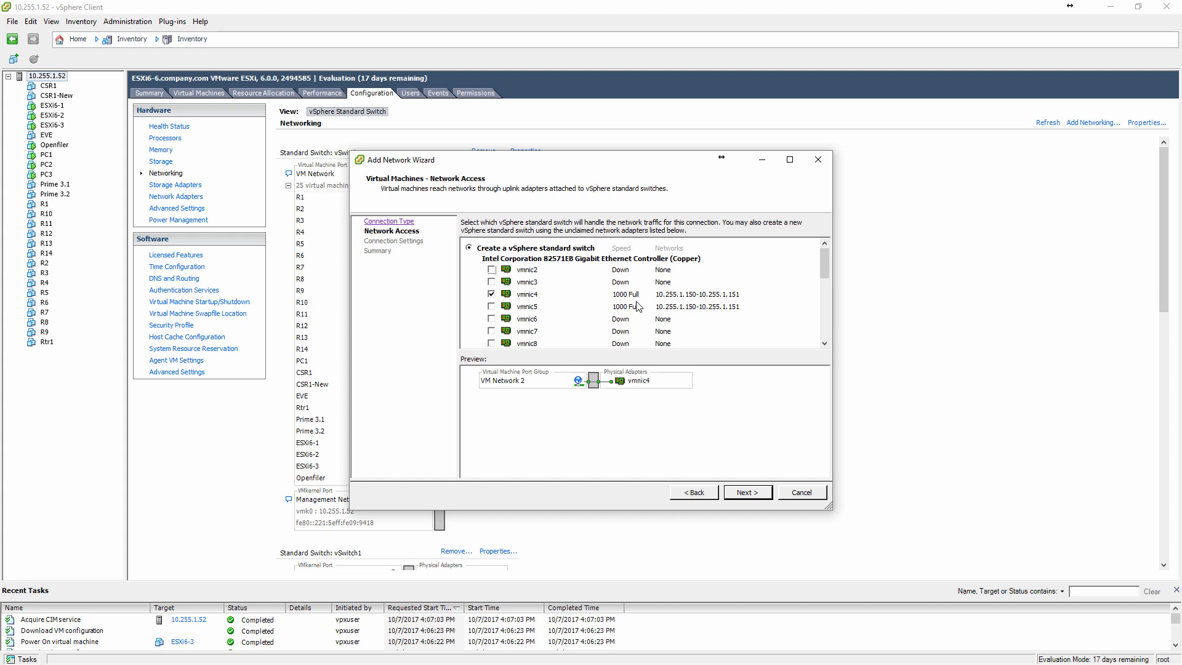
pyautogui.scroll(-2, 640, 314)
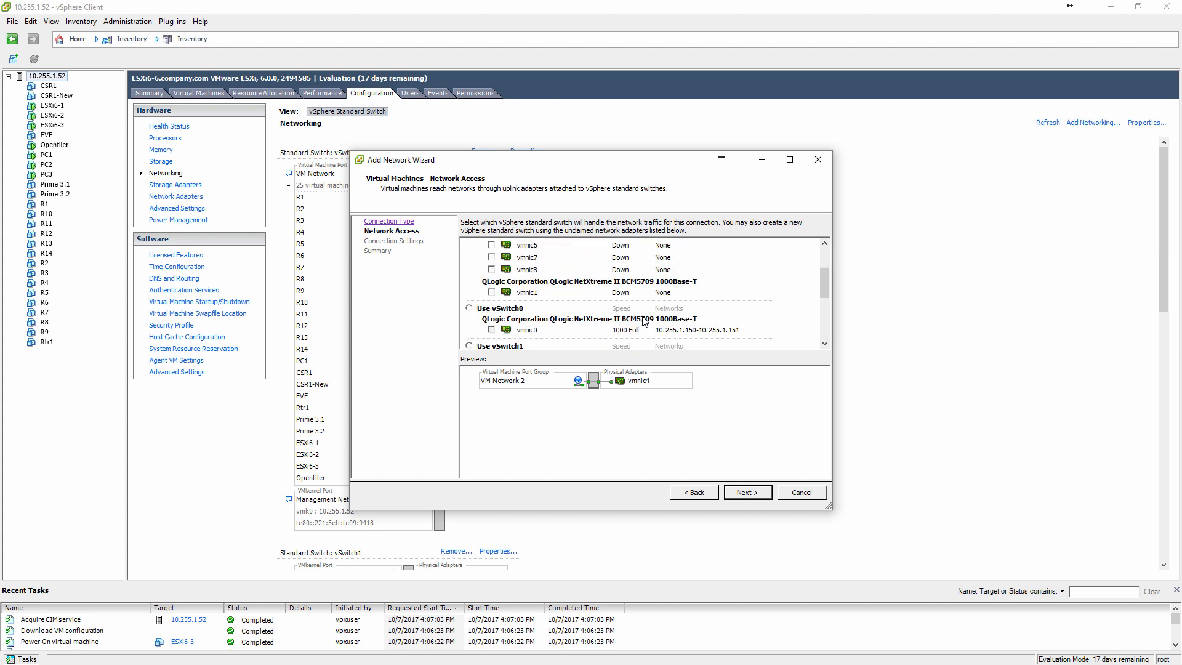
pyautogui.scroll(3, 644, 322)
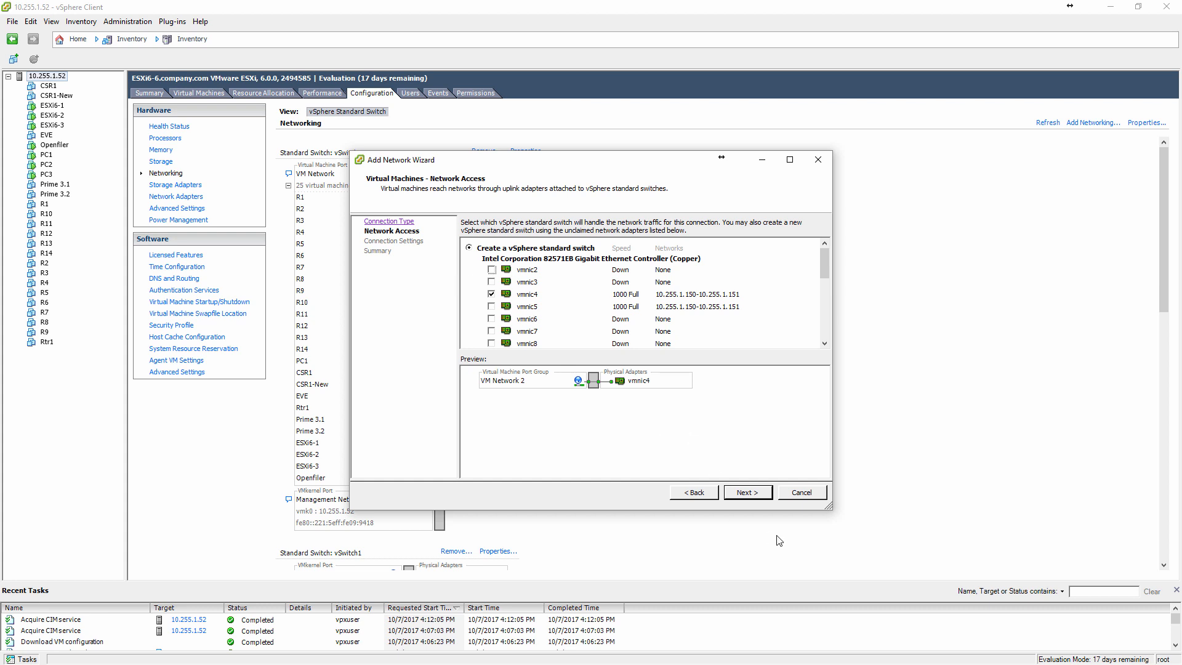
pyautogui.click(756, 495)
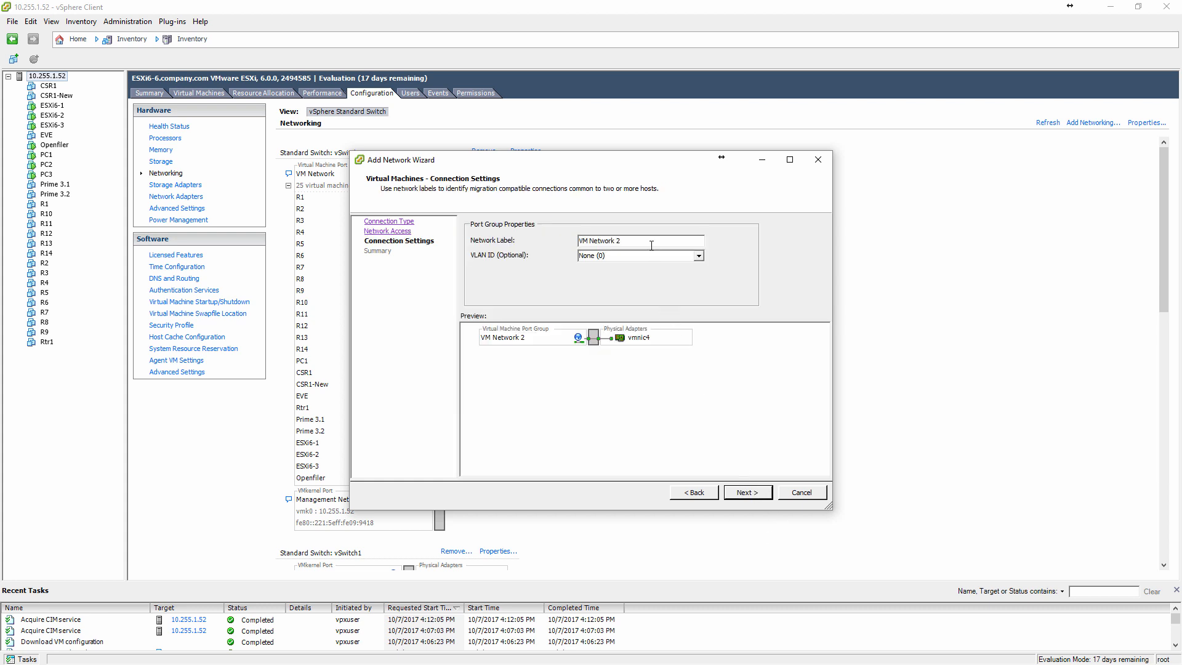
# Label the new port group VM-Prod, leave its VLAN ID at None (0), and finish creating the network.
pyautogui.moveTo(651, 238); pyautogui.dragTo(504, 241)
pyautogui.write('VM-Prod')
pyautogui.click(756, 493)
pyautogui.click(748, 492)
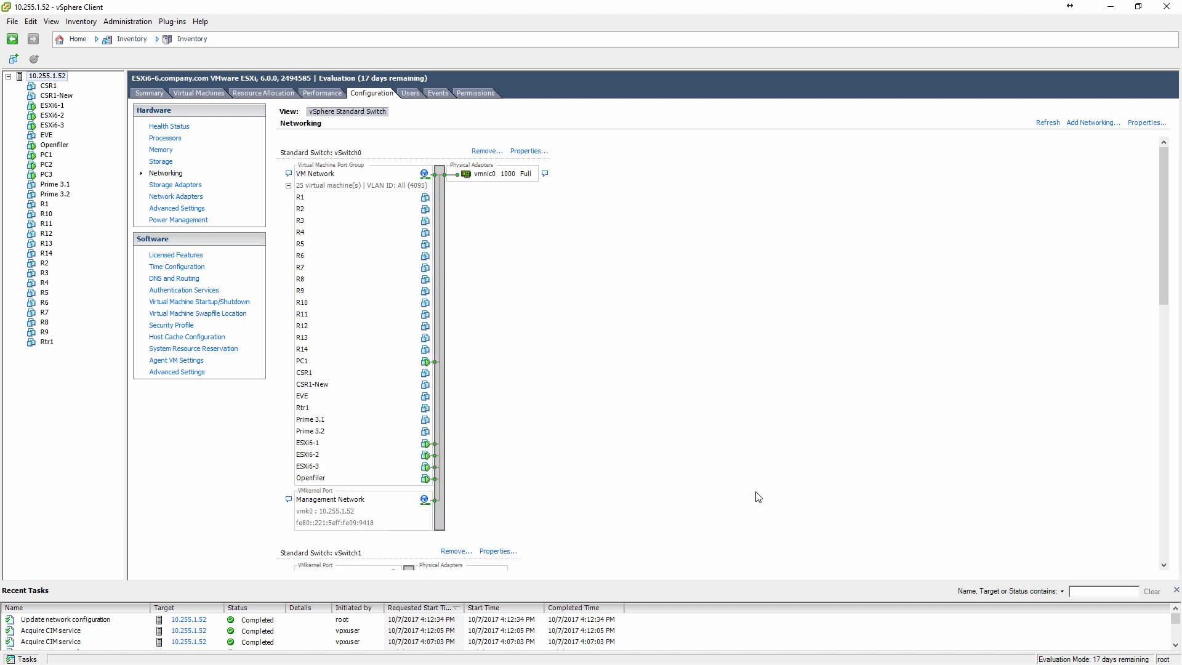
# Set Promiscuous Mode to Accept in the security policy of vSwitch10, the switch that carries VM-Prod.
pyautogui.scroll(-10, 894, 324)
pyautogui.scroll(-5, 893, 324)
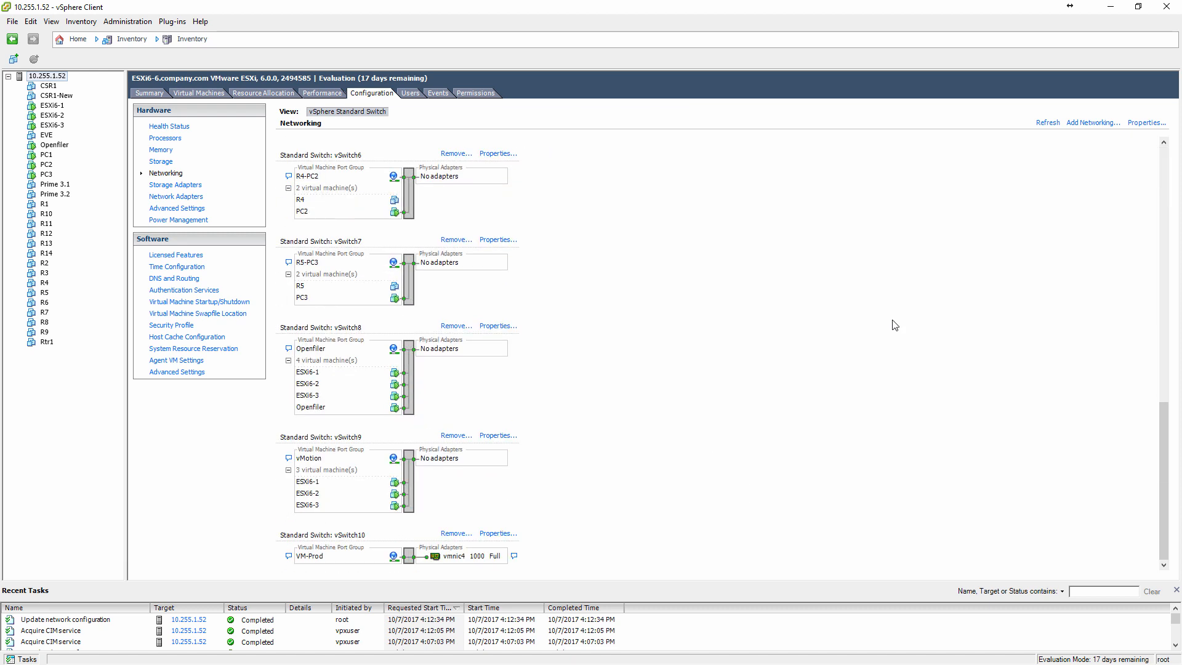
pyautogui.click(498, 534)
pyautogui.click(472, 461)
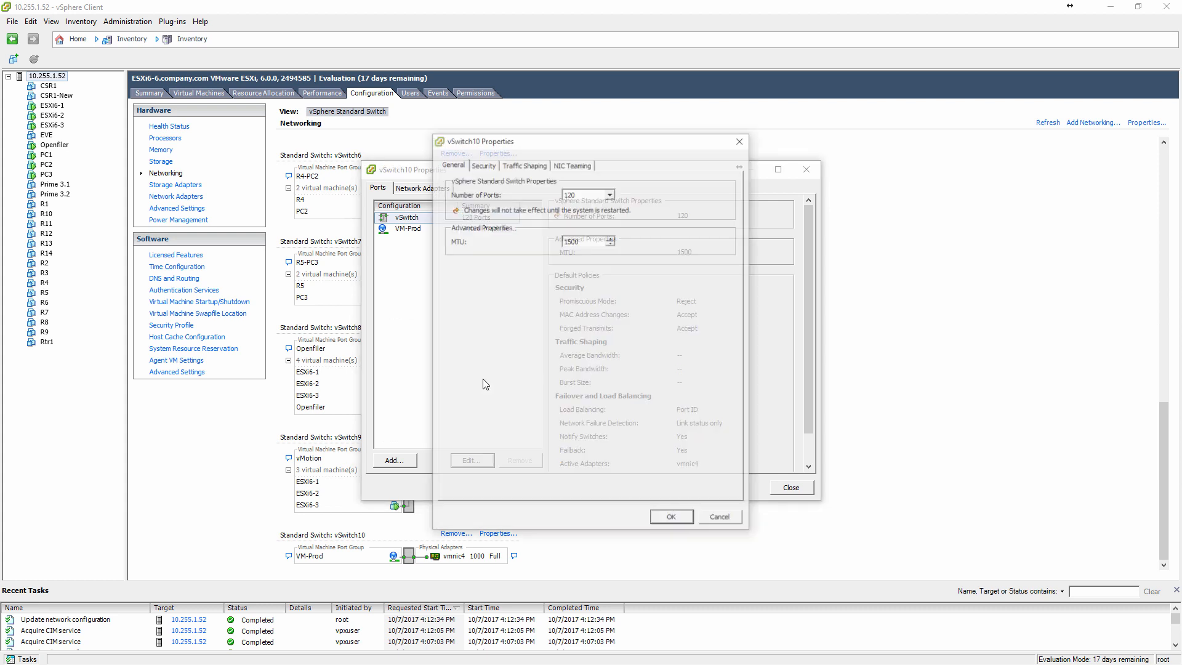
pyautogui.click(482, 164)
pyautogui.click(607, 205)
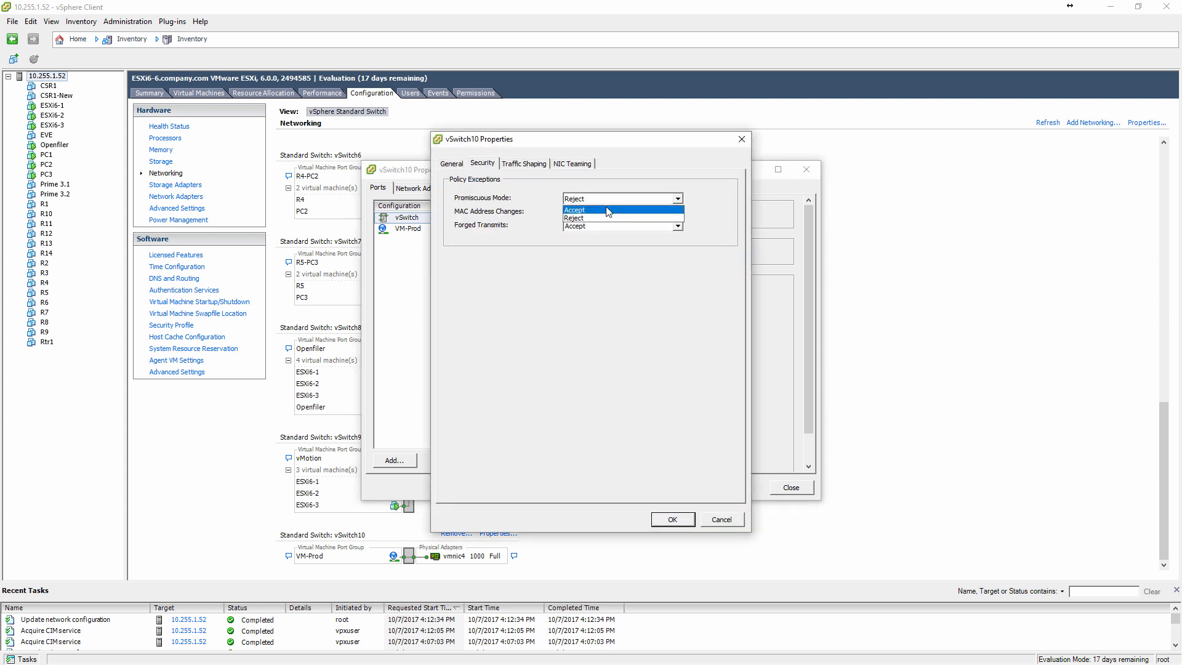
pyautogui.click(609, 212)
pyautogui.click(671, 521)
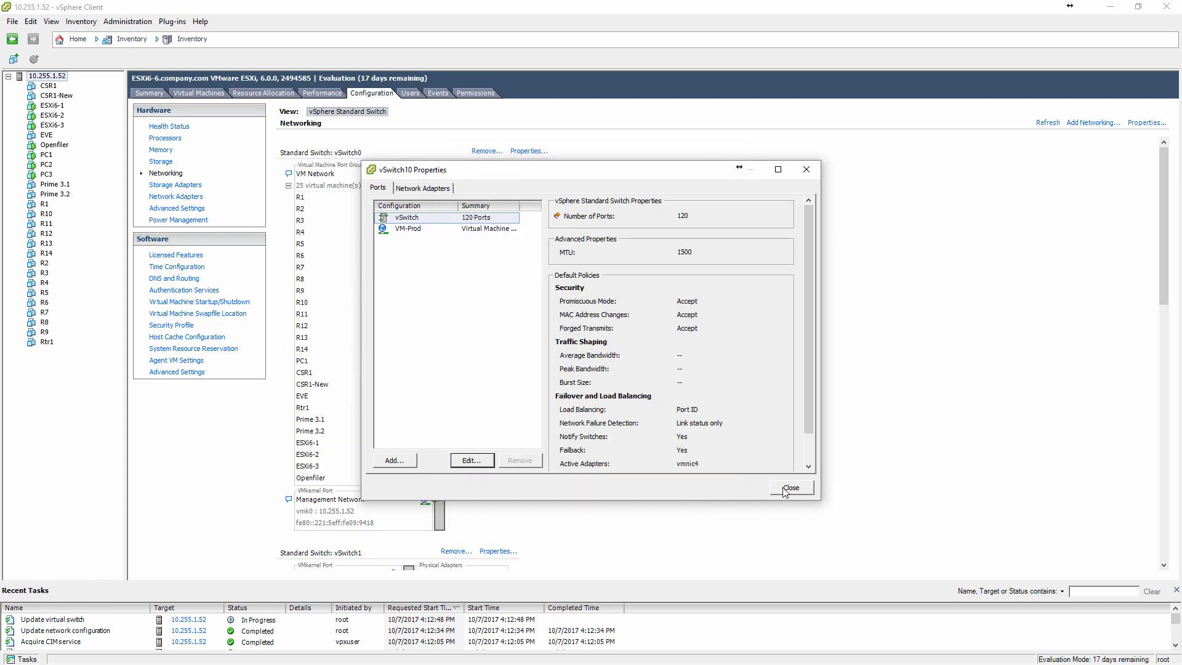
pyautogui.click(791, 487)
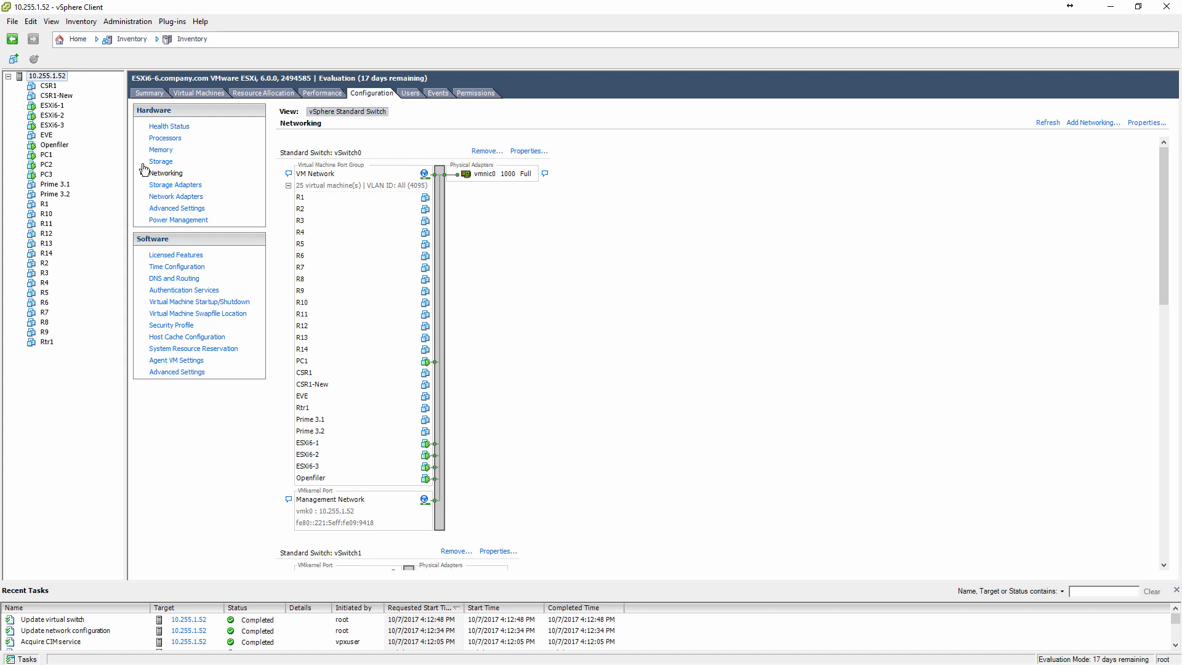
# Connect Network adapter 6 of the ESXi6-1 virtual machine to the VM-Prod network and save its settings.
pyautogui.click(62, 106)
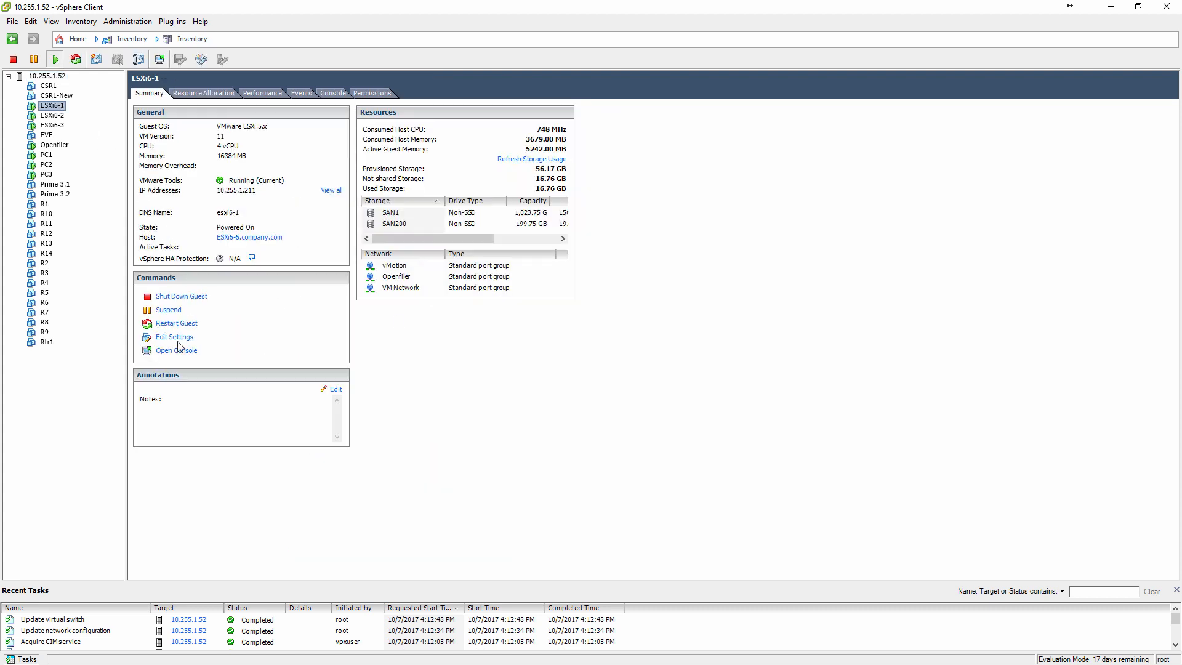
pyautogui.click(178, 341)
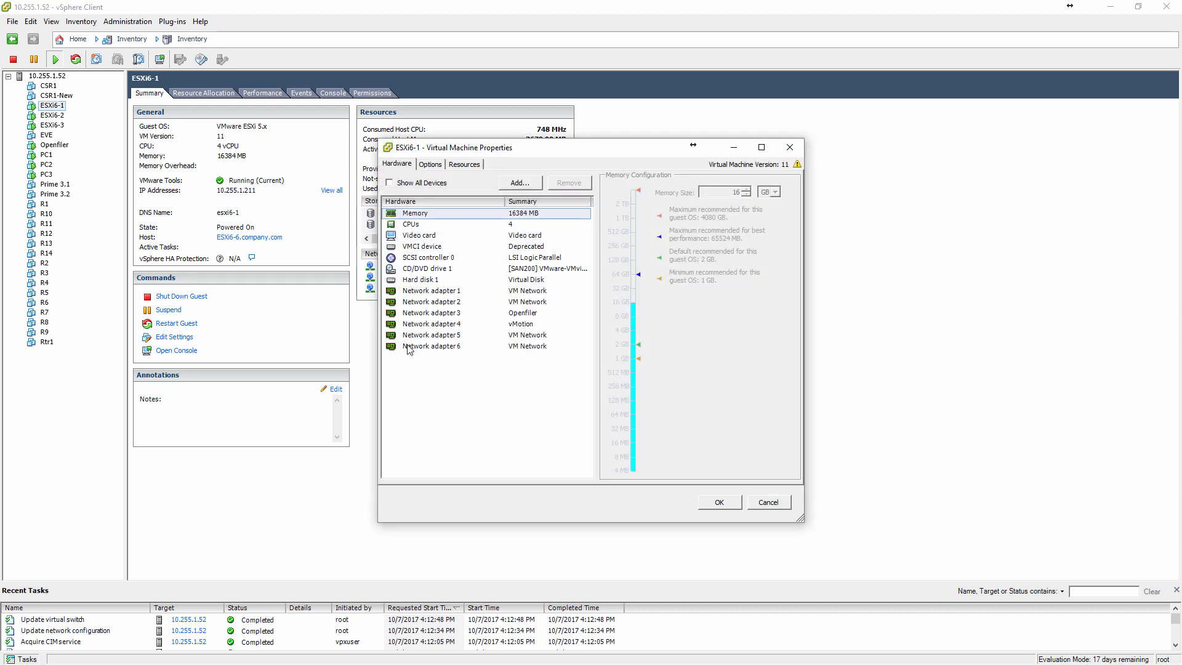
pyautogui.click(480, 346)
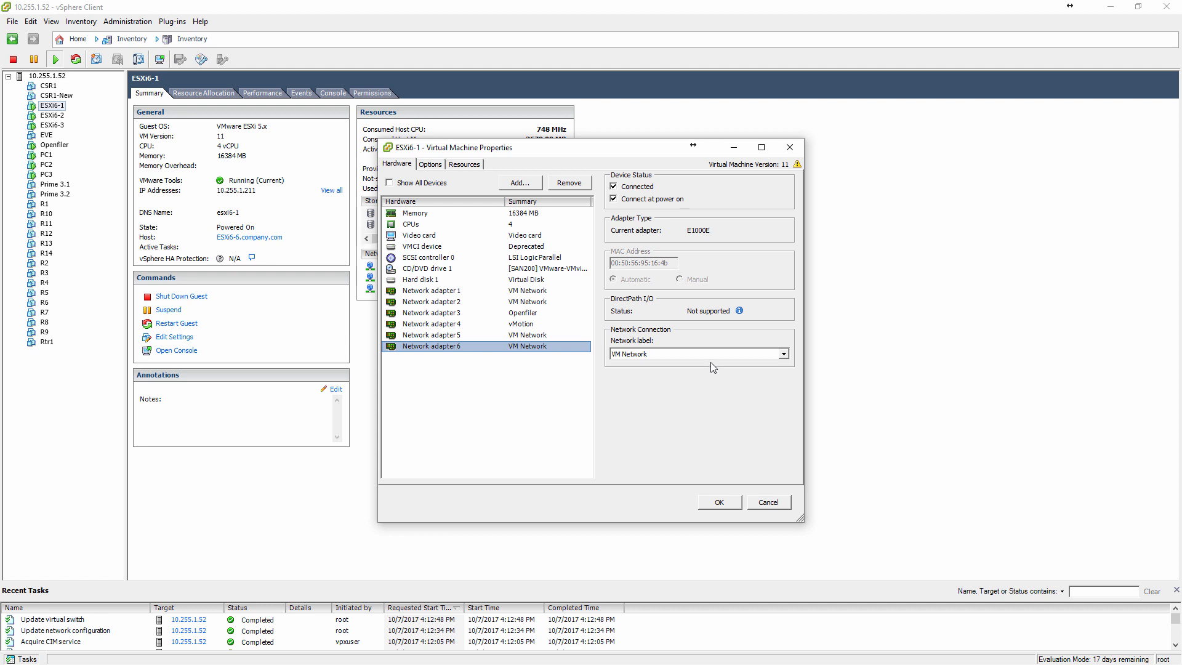
pyautogui.click(709, 357)
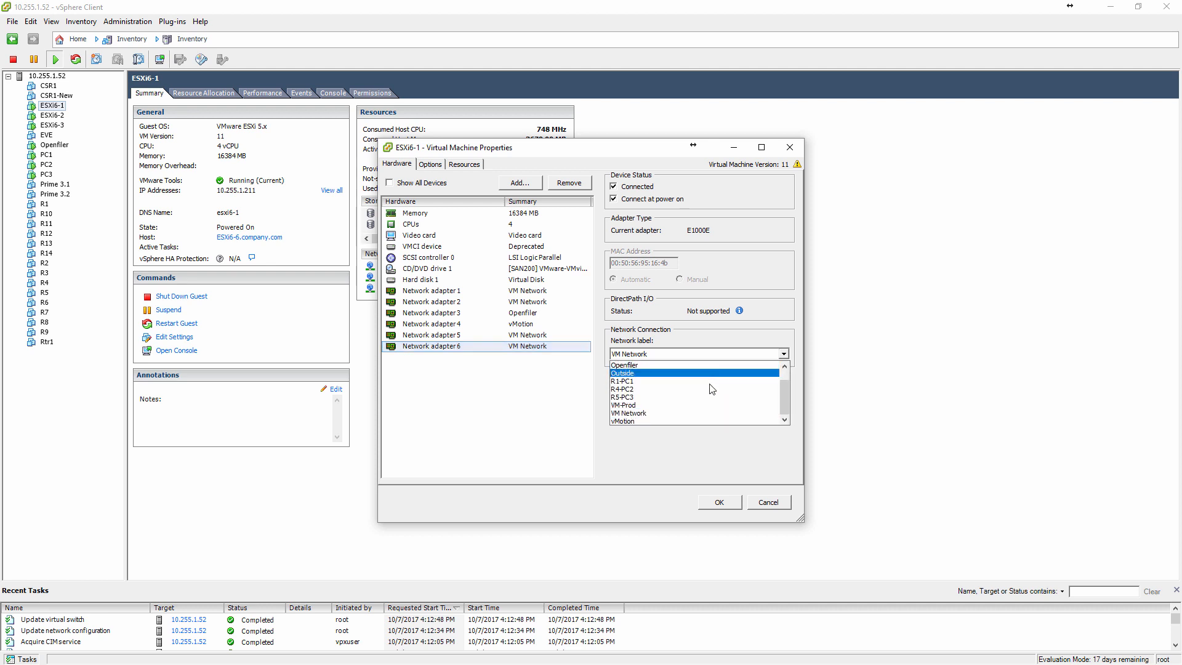
pyautogui.click(710, 408)
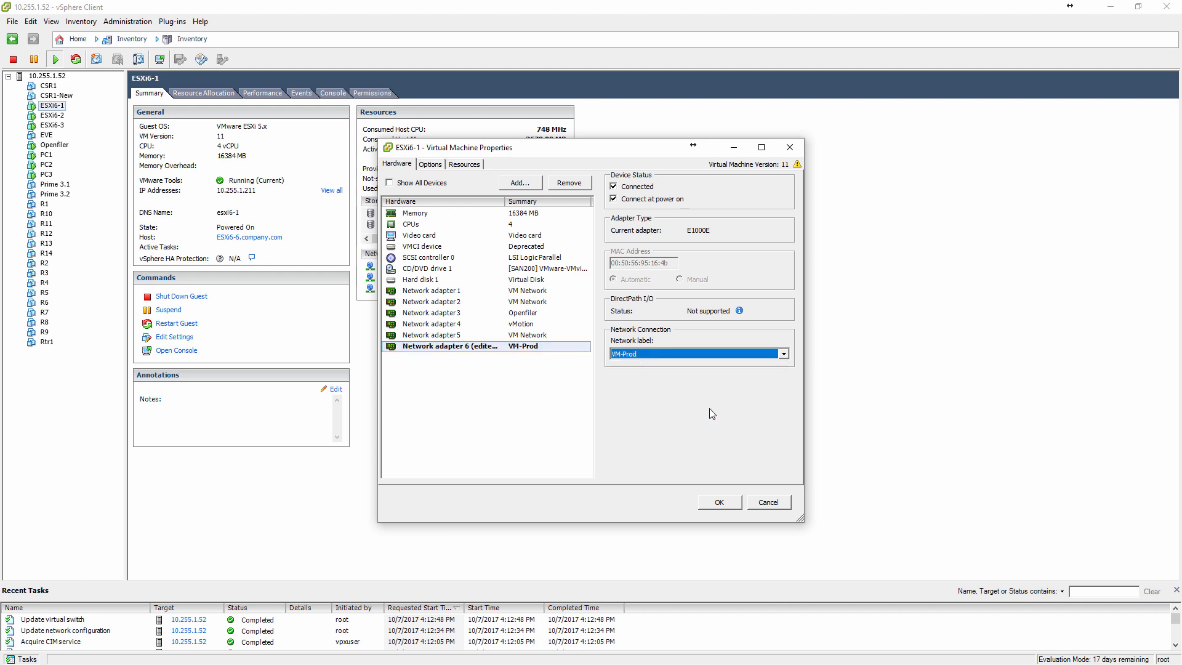
pyautogui.click(726, 501)
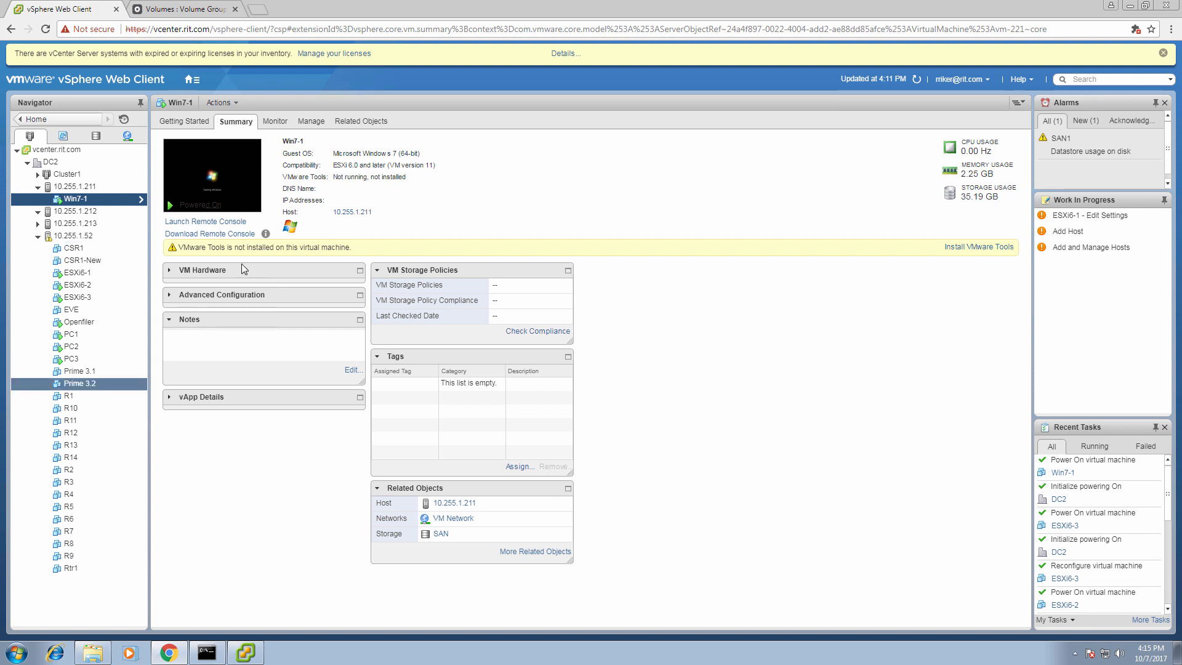
# In the vSphere Web Client, examine which DSwitch port group uses Uplink 7, and return to the hosts inventory.
pyautogui.click(127, 136)
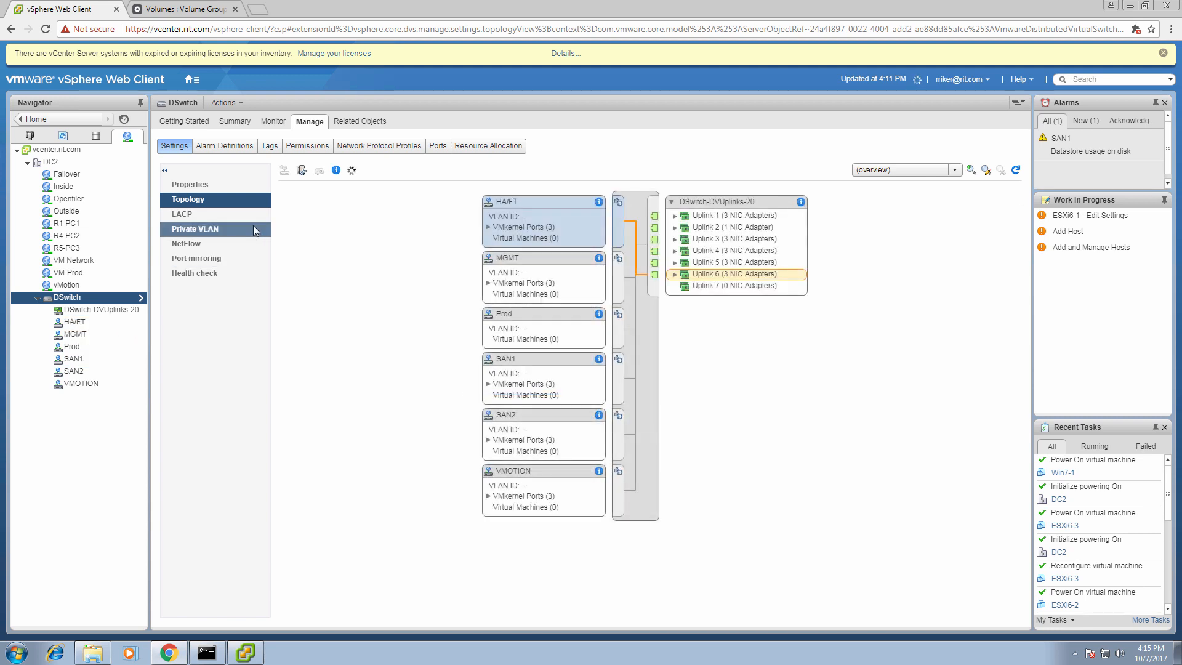
pyautogui.click(744, 290)
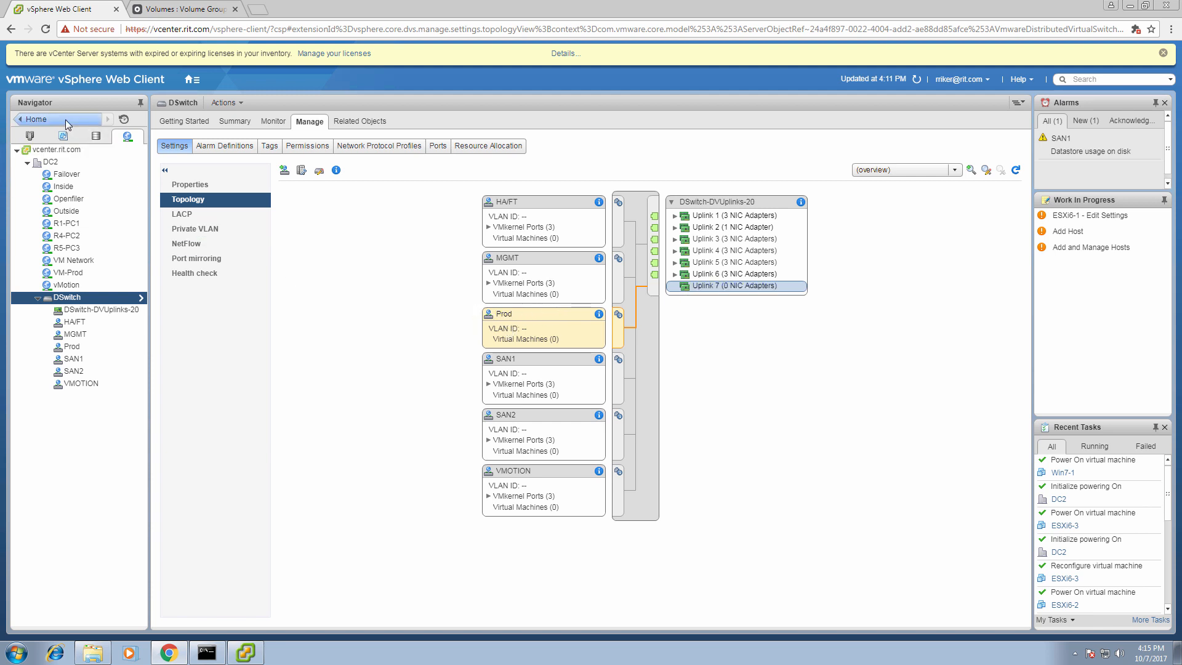
pyautogui.click(29, 136)
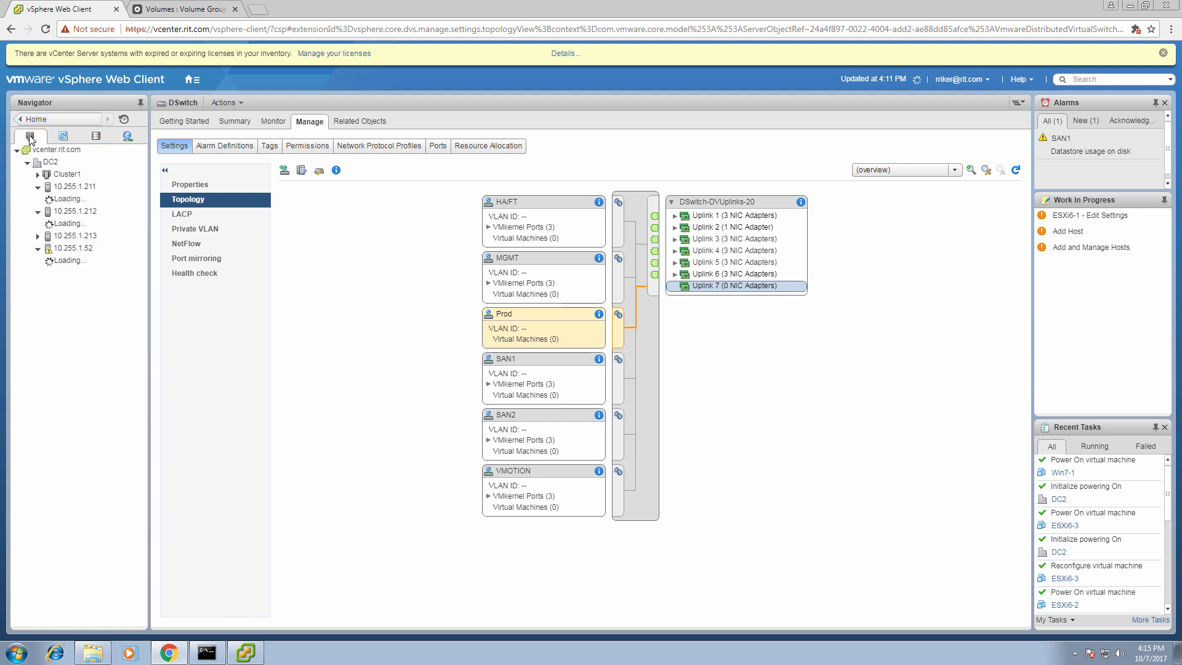
# Connect Network adapter 1 of the Win7-1 virtual machine to Prod (DSwitch) and save its settings.
pyautogui.click(88, 203)
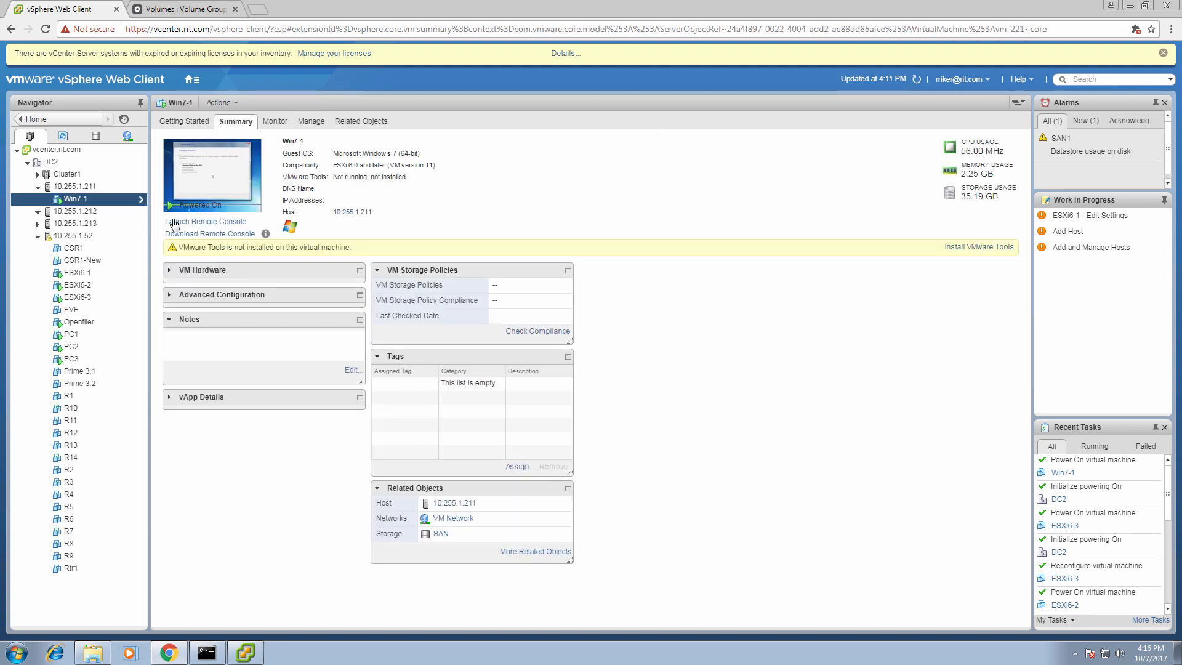
pyautogui.rightClick(113, 205)
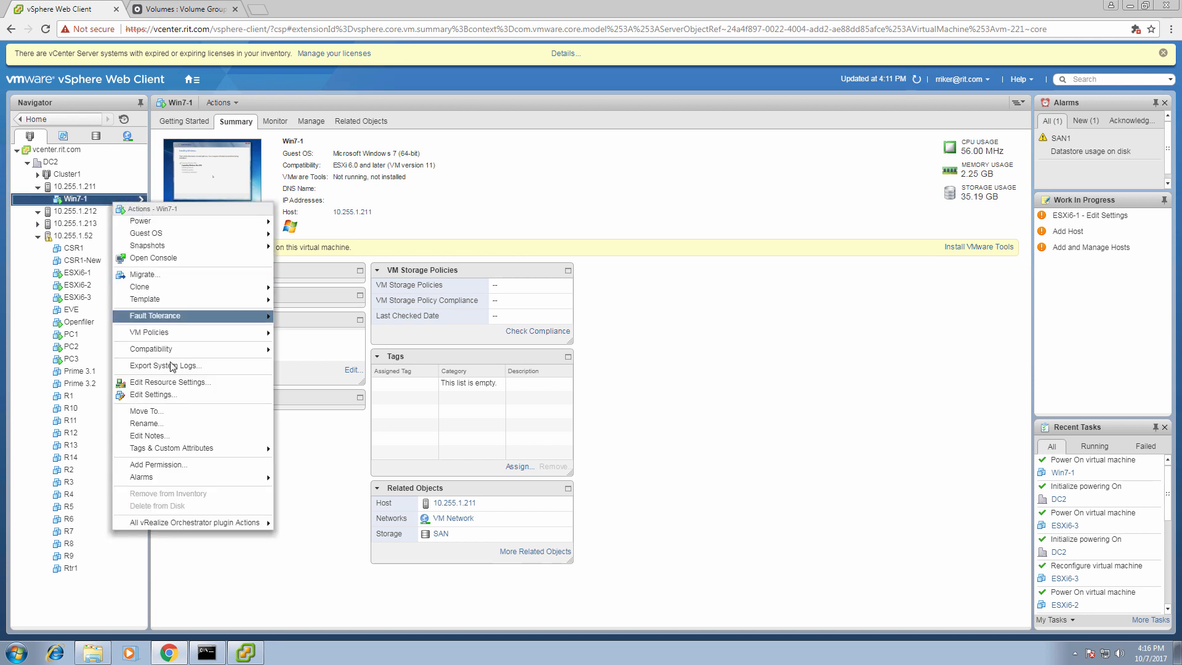
pyautogui.click(162, 394)
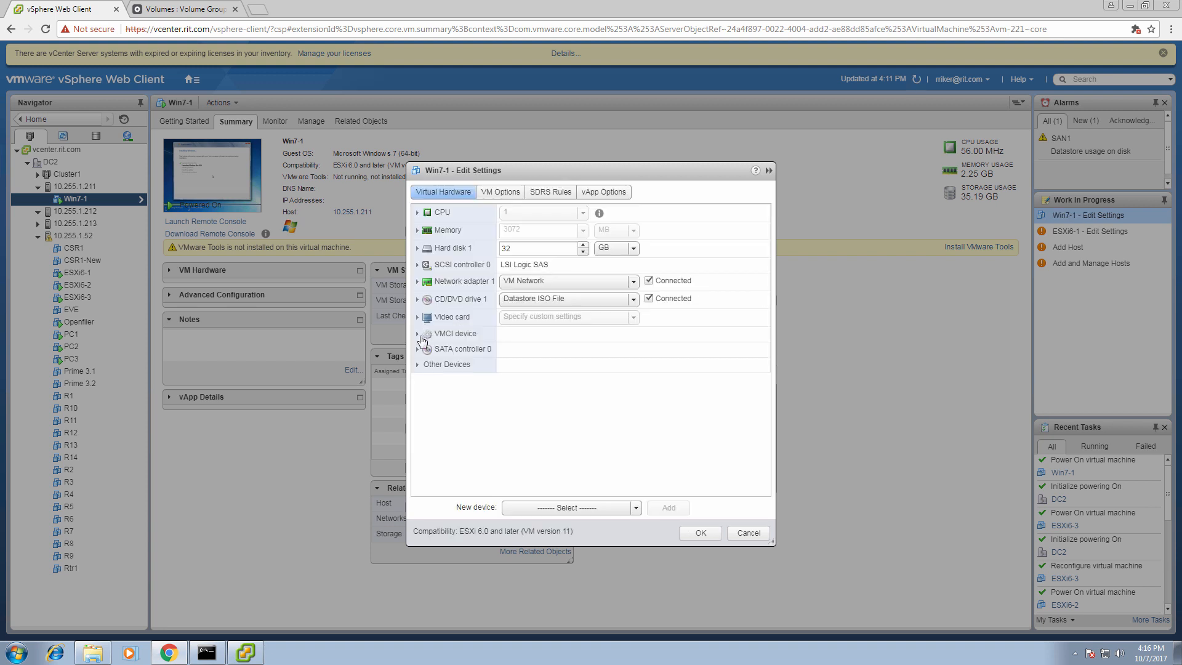
pyautogui.click(634, 284)
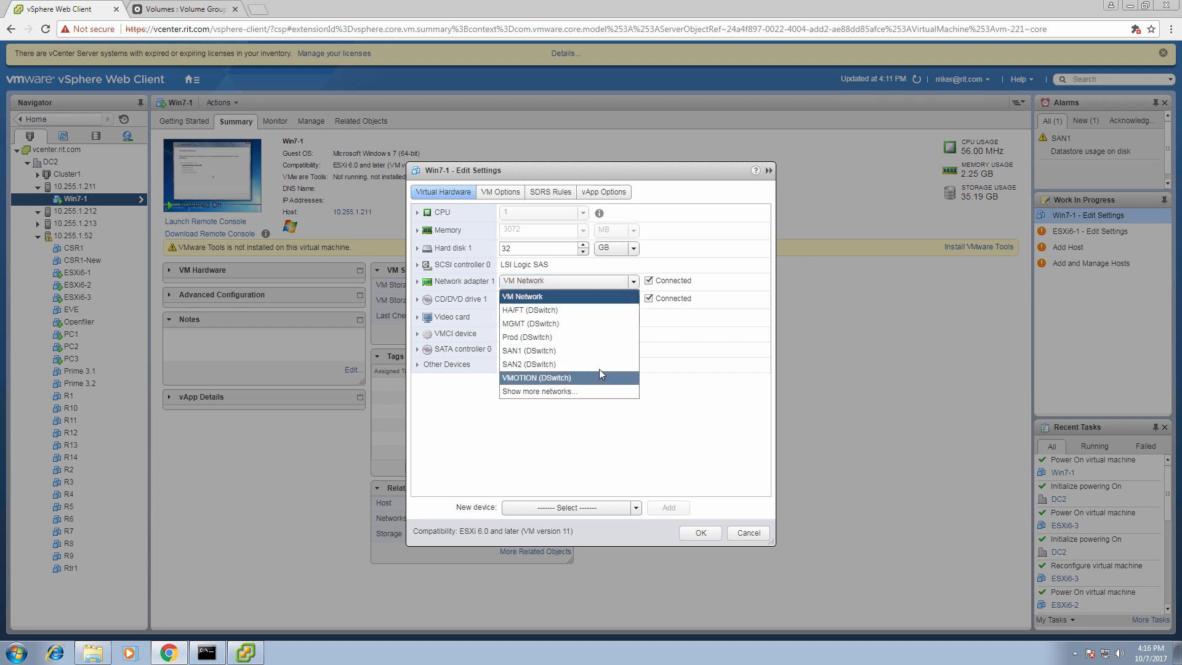
pyautogui.click(599, 335)
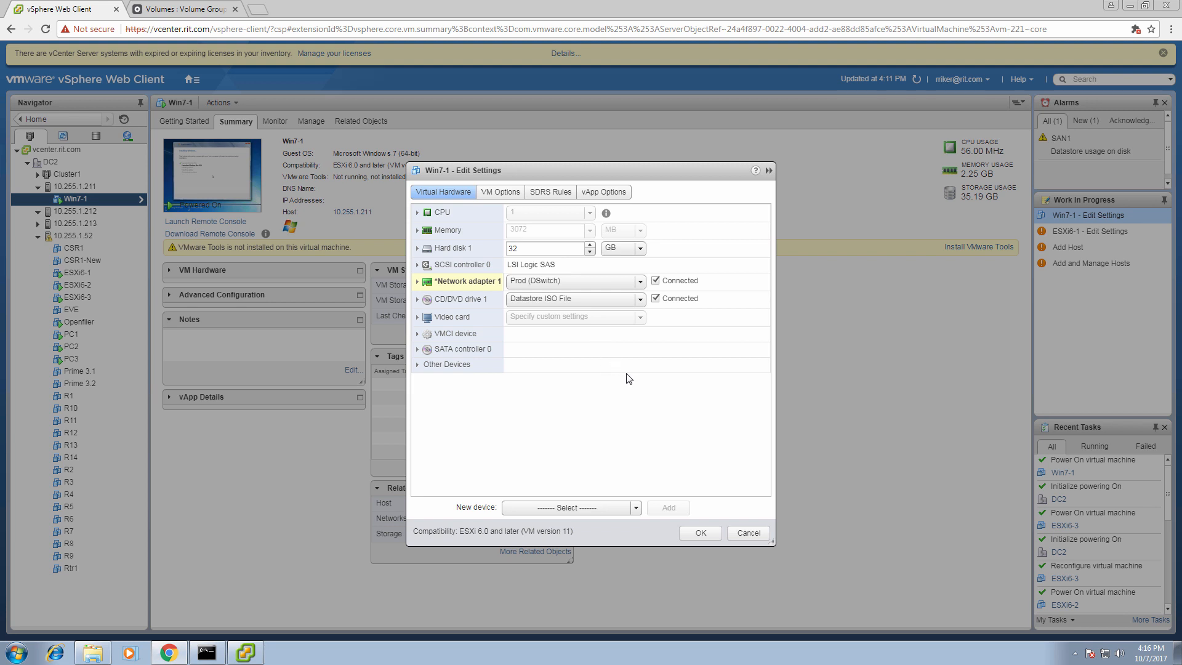
pyautogui.click(696, 539)
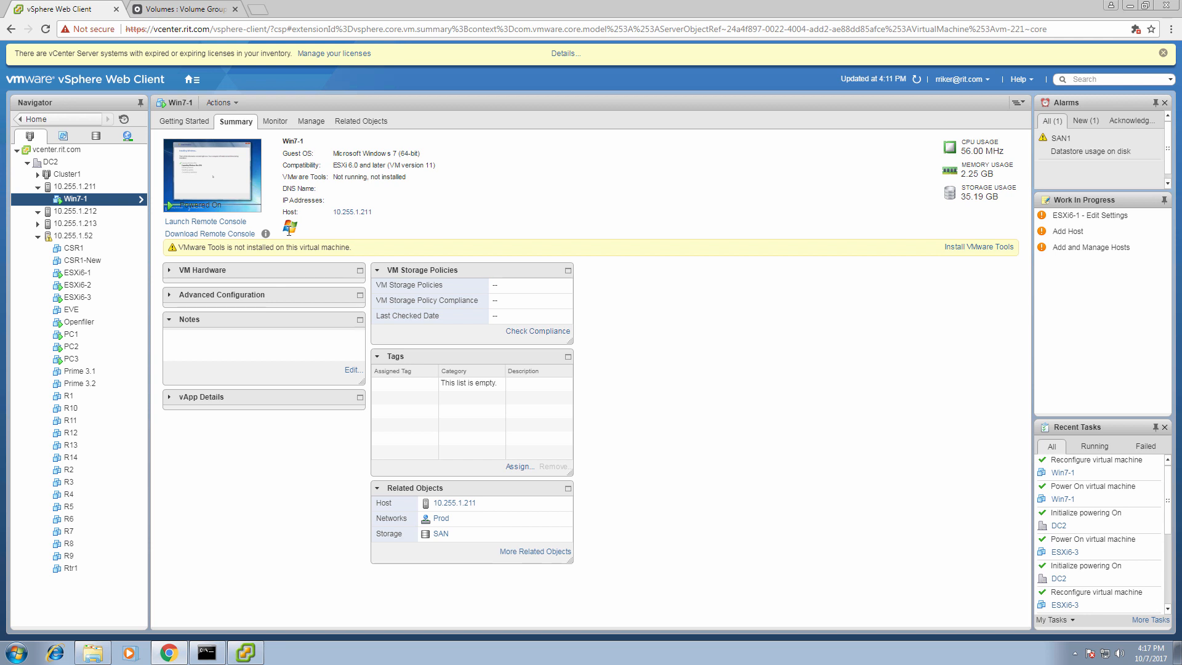
# Check the Windows installation progress in the Win7-1 console and close the console.
pyautogui.click(209, 174)
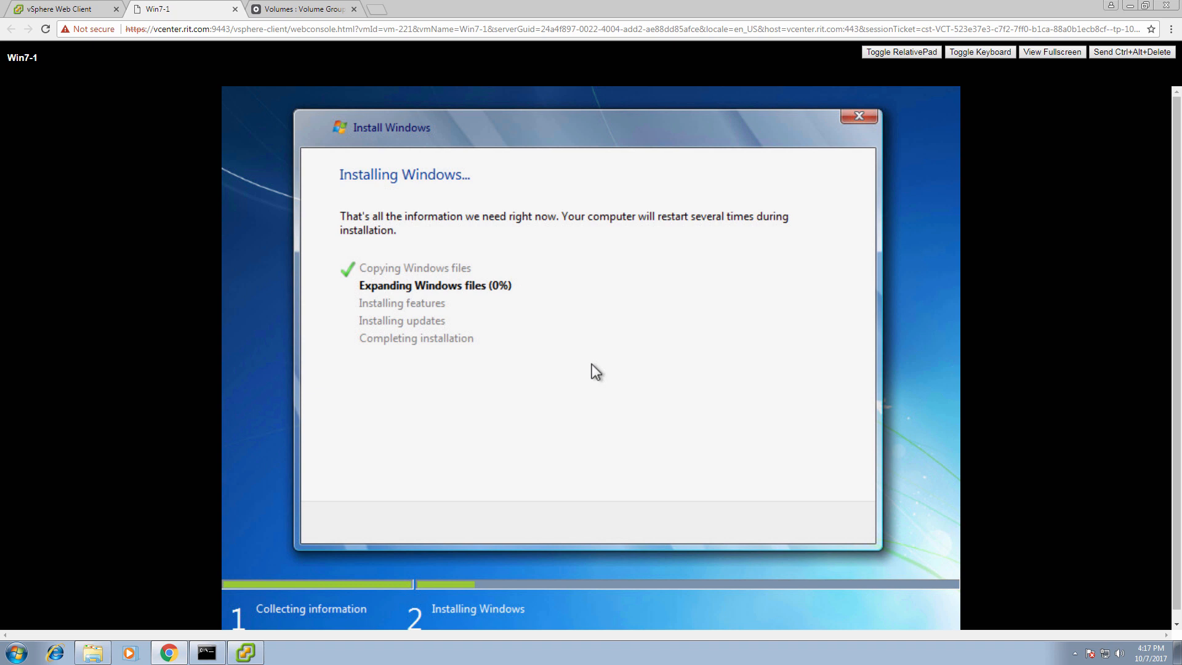
pyautogui.click(235, 9)
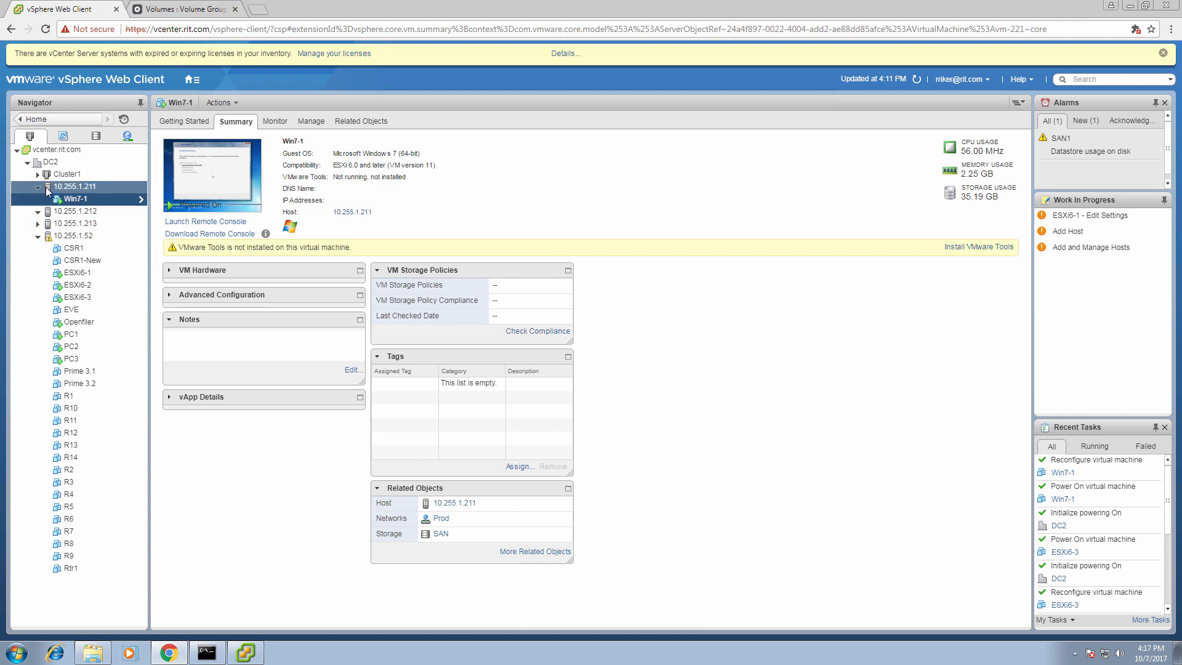
# View the monitoring issues of datacenter DC2 and the triggered alarms of host 10.255.1.211.
pyautogui.click(52, 164)
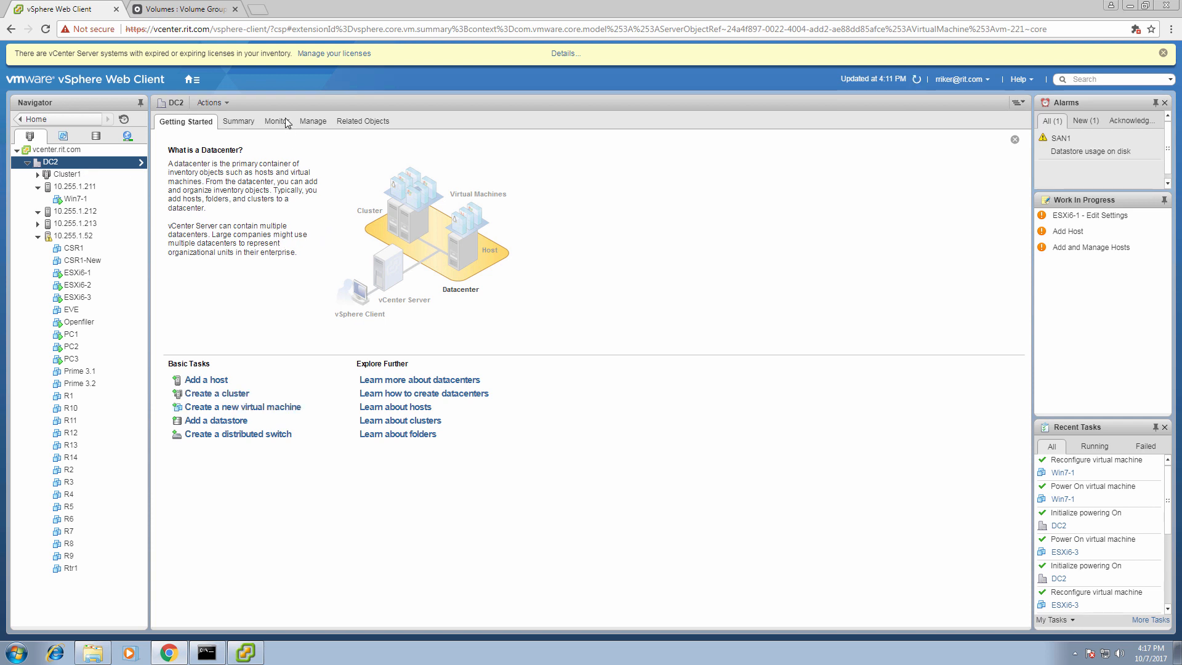
pyautogui.click(287, 122)
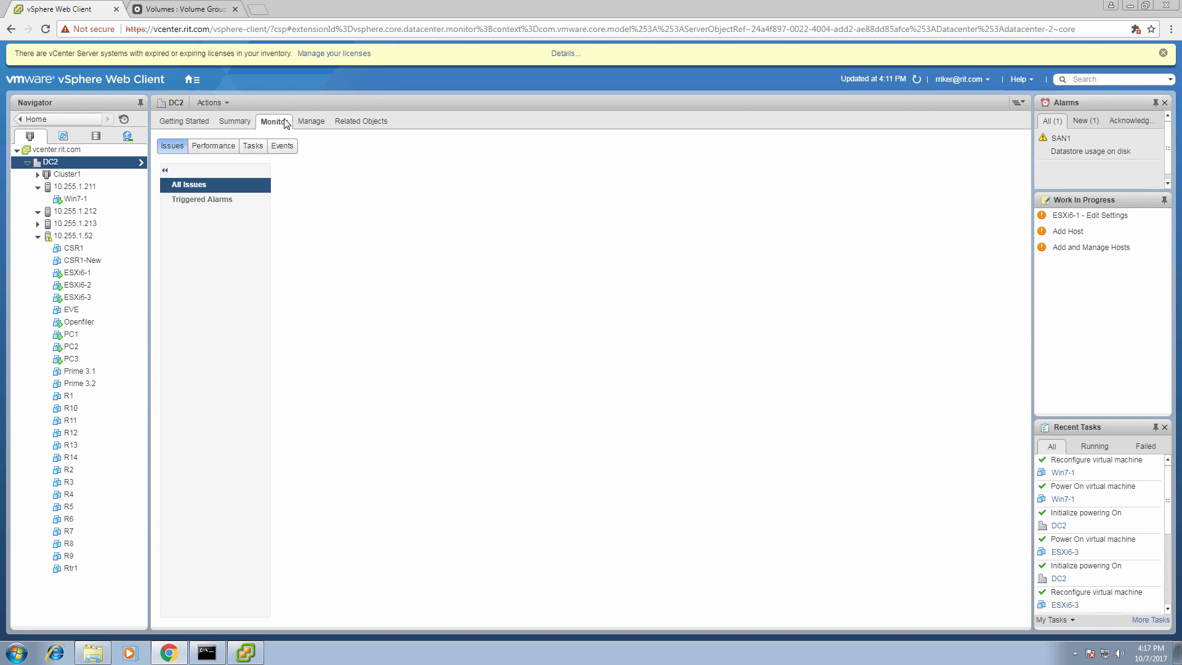
pyautogui.click(65, 188)
pyautogui.click(168, 201)
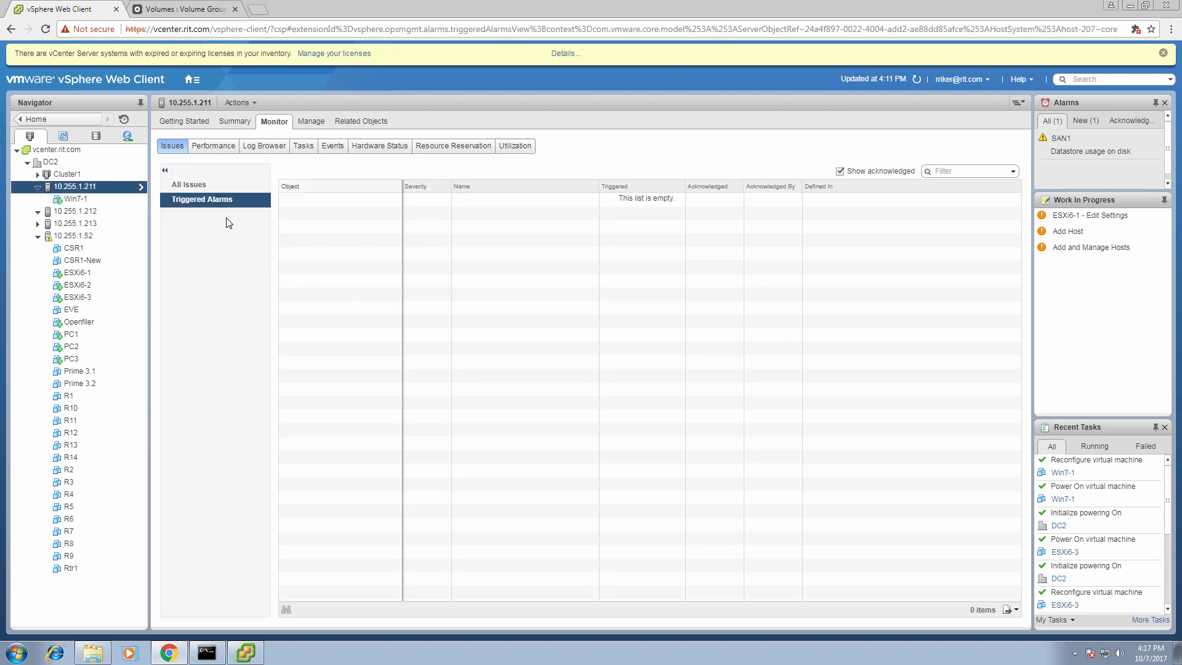
# View the summary of host 10.255.1.211 and collapse the virtual machine list under host 10.255.1.52.
pyautogui.click(237, 123)
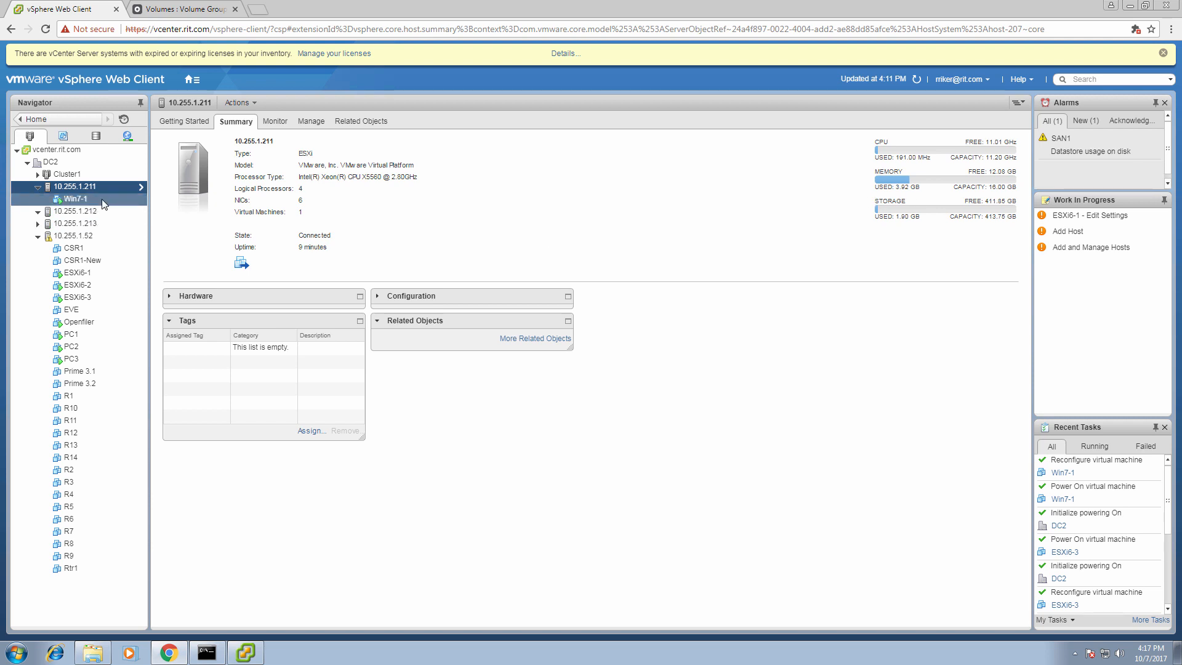
pyautogui.click(38, 237)
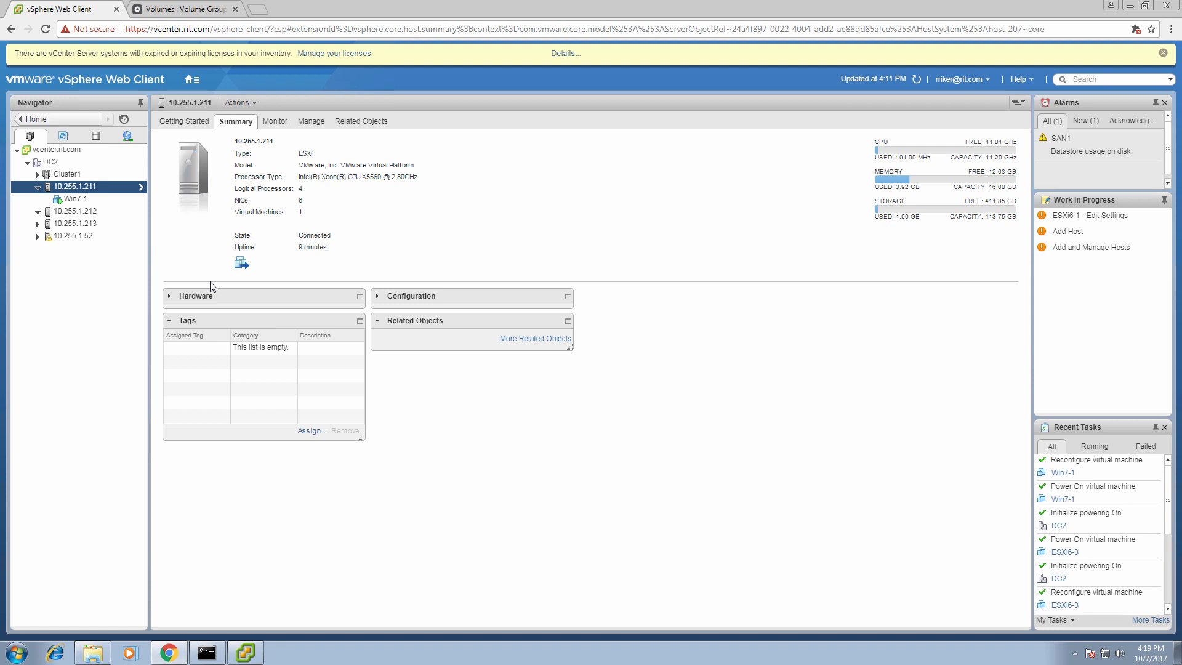
pyautogui.rightClick(86, 199)
pyautogui.click(160, 272)
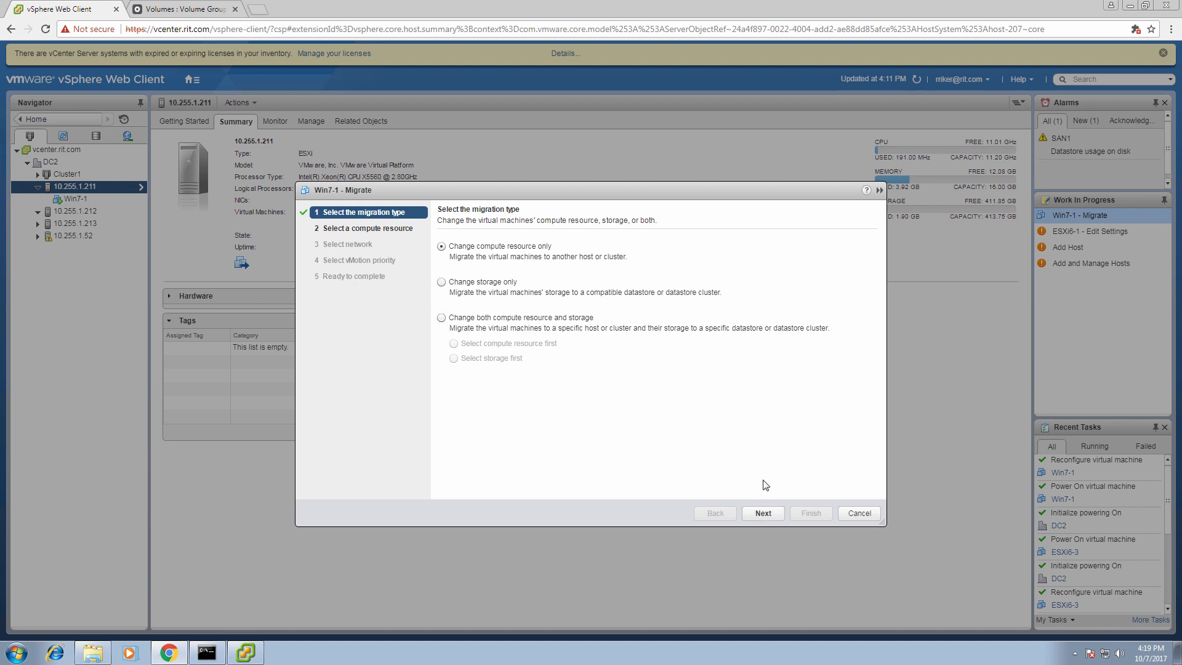
pyautogui.click(777, 520)
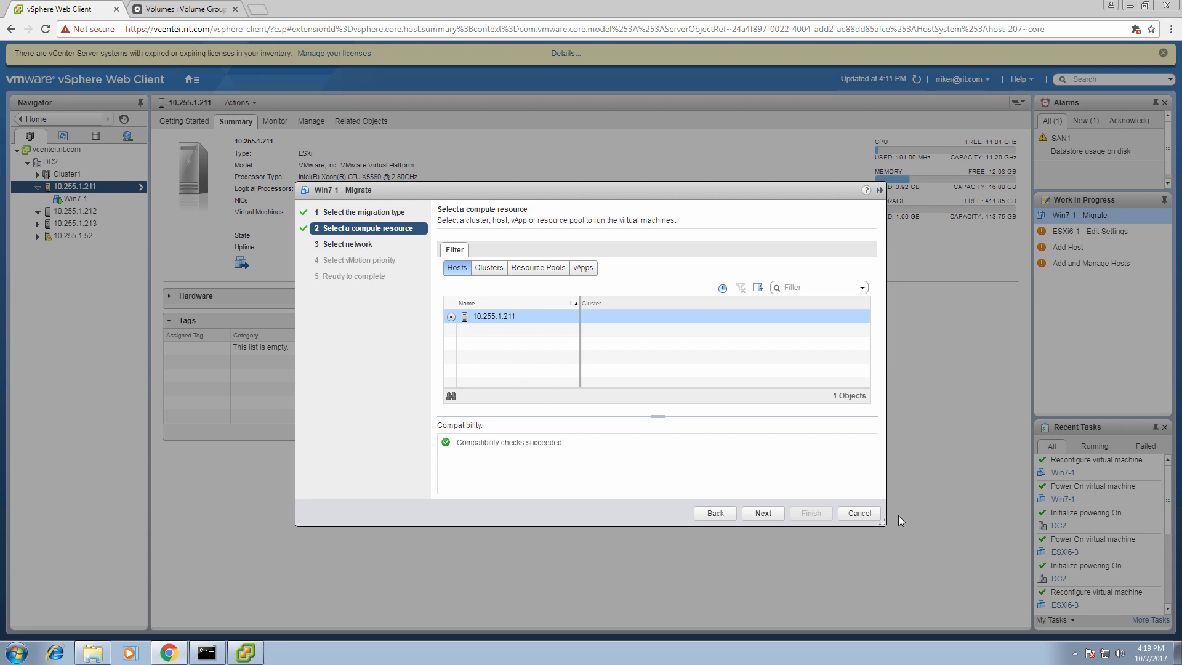
pyautogui.click(860, 513)
# Select host 10.255.1.212, switch to the VMware vSphere Client, and log in to esxi6-1 as root with the account password.
pyautogui.click(87, 212)
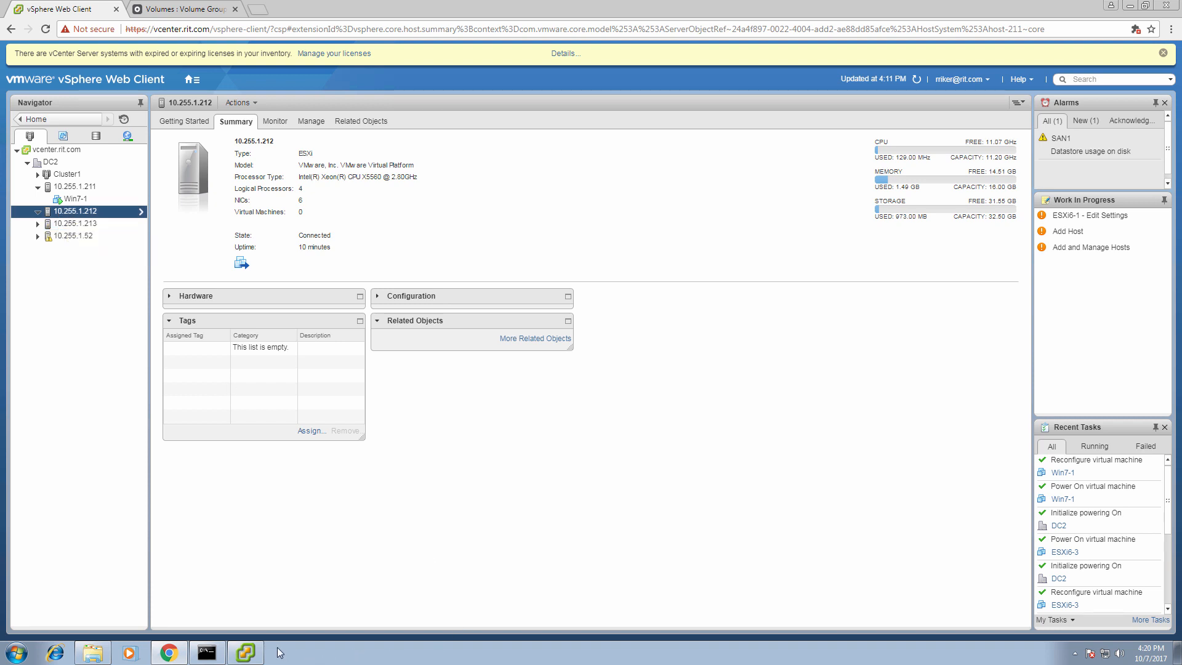
pyautogui.click(259, 654)
pyautogui.click(644, 372)
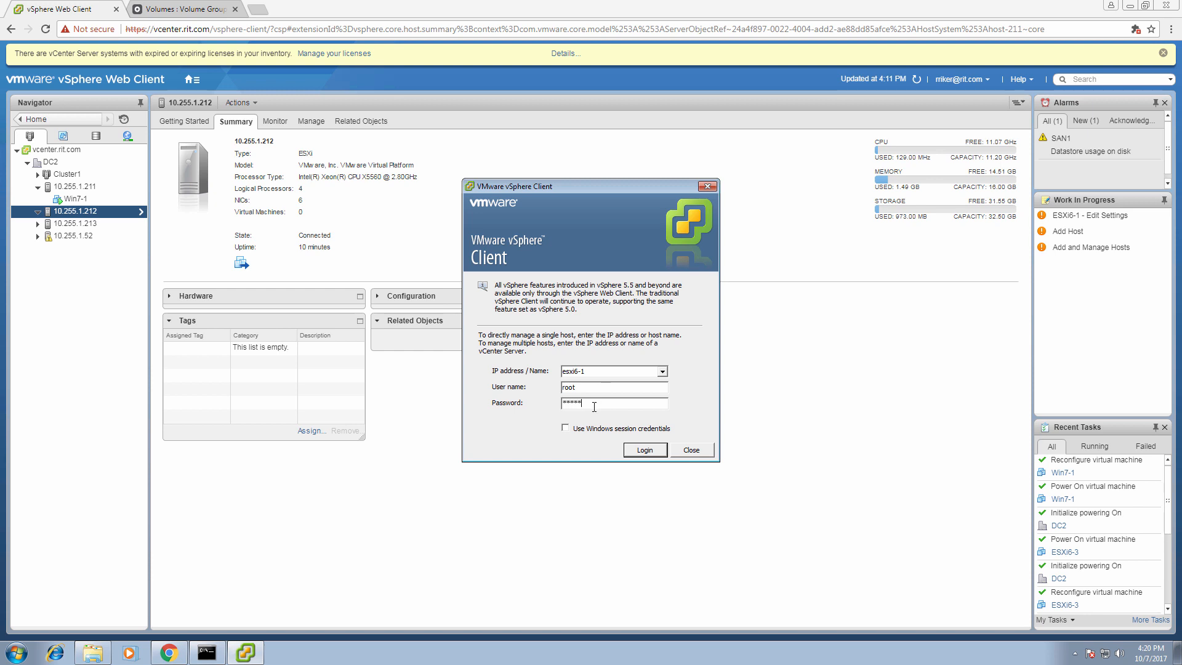
pyautogui.press('Return')
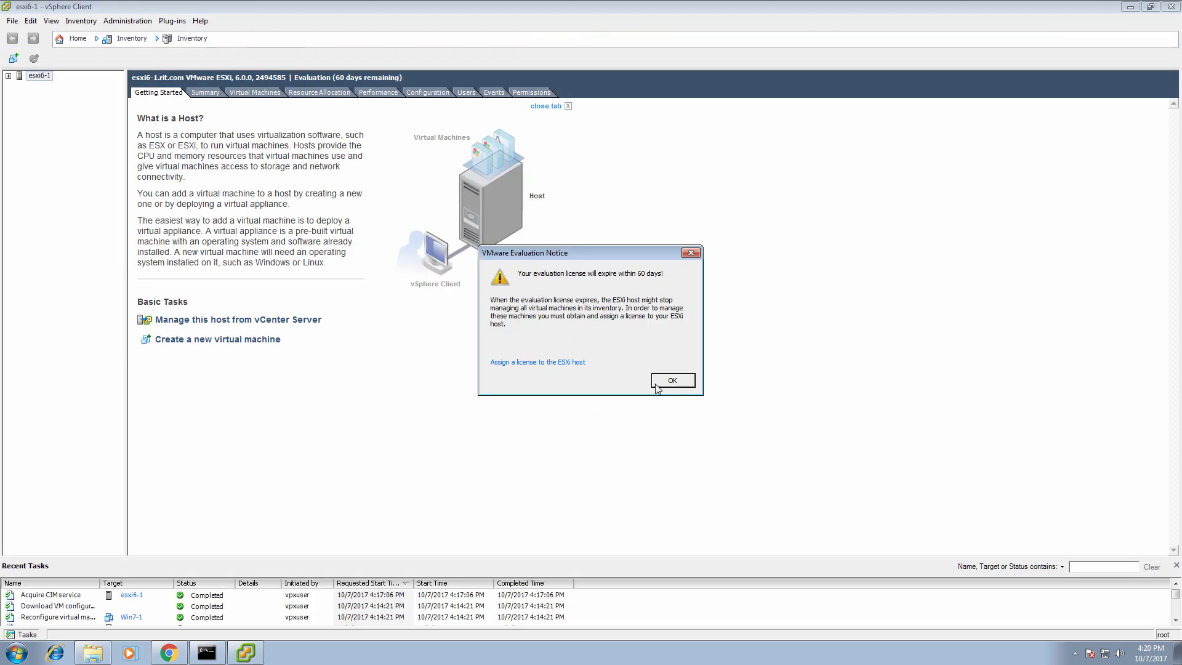
pyautogui.click(659, 381)
pyautogui.click(725, 383)
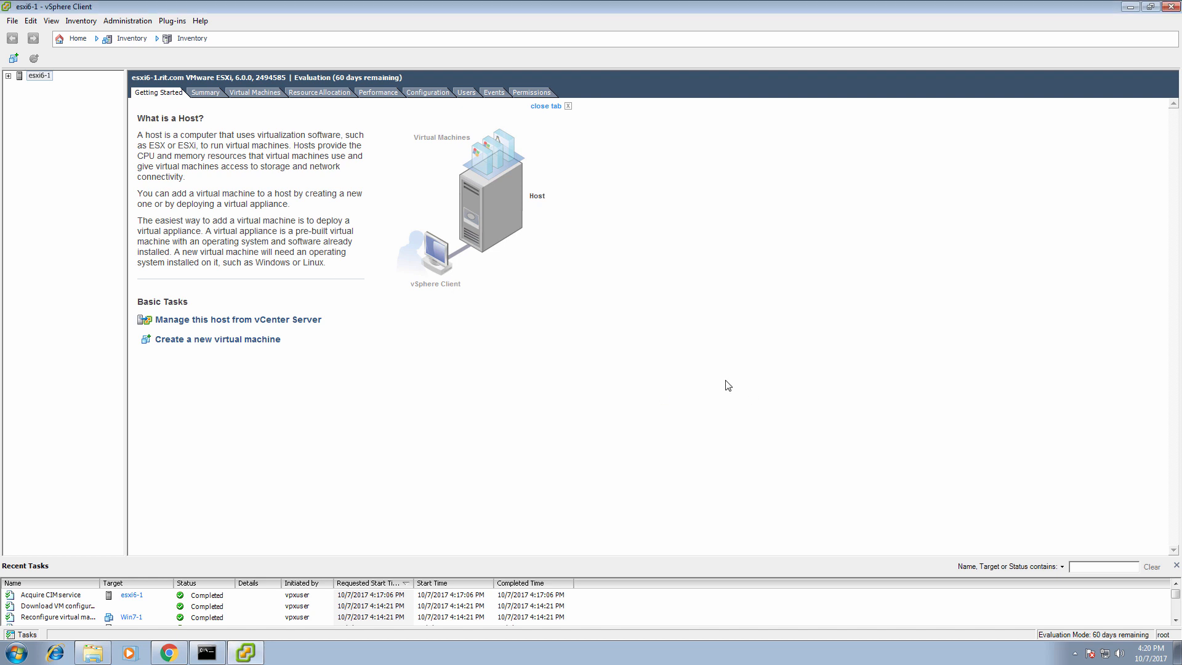
pyautogui.click(8, 76)
# Open another vSphere Client session and log in to esxi6-2 with the account password, ignoring the certificate warning and dismissing the evaluation notice.
pyautogui.rightClick(245, 649)
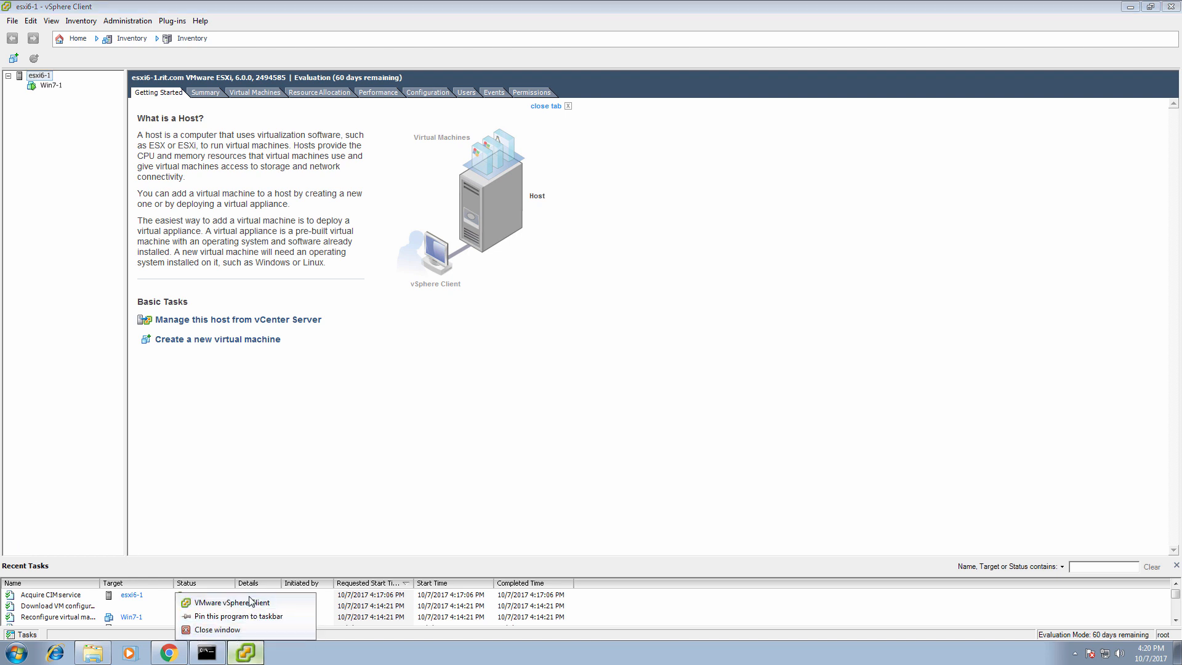
pyautogui.click(253, 606)
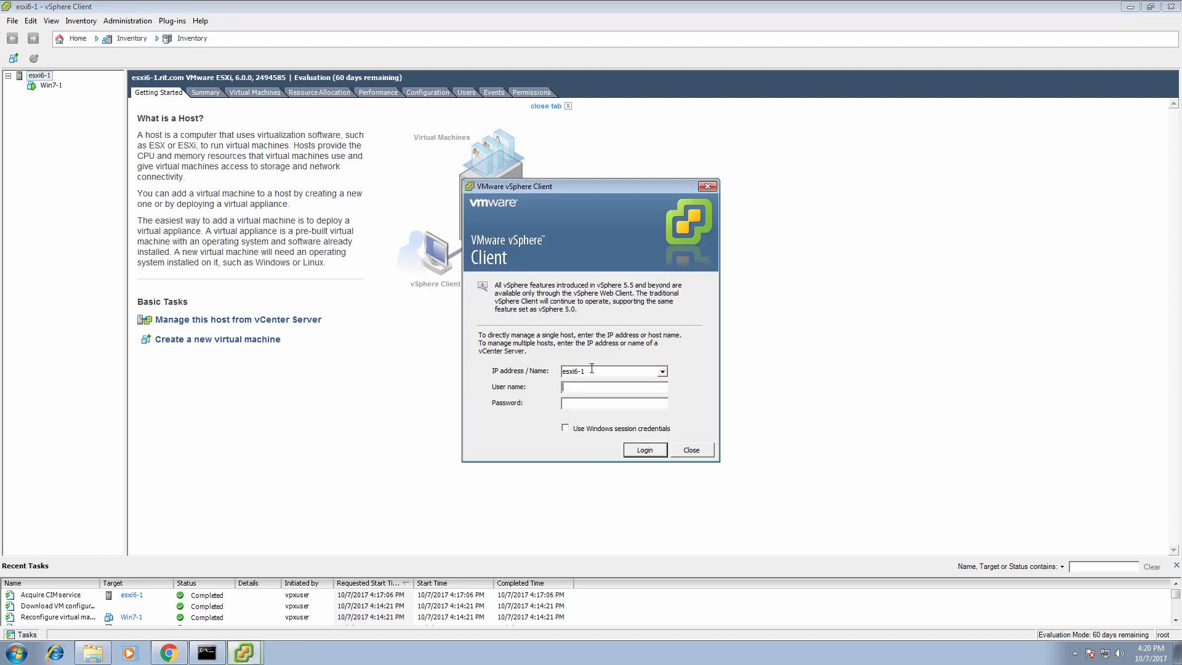
pyautogui.click(614, 372)
pyautogui.click(613, 372)
pyautogui.press('Return')
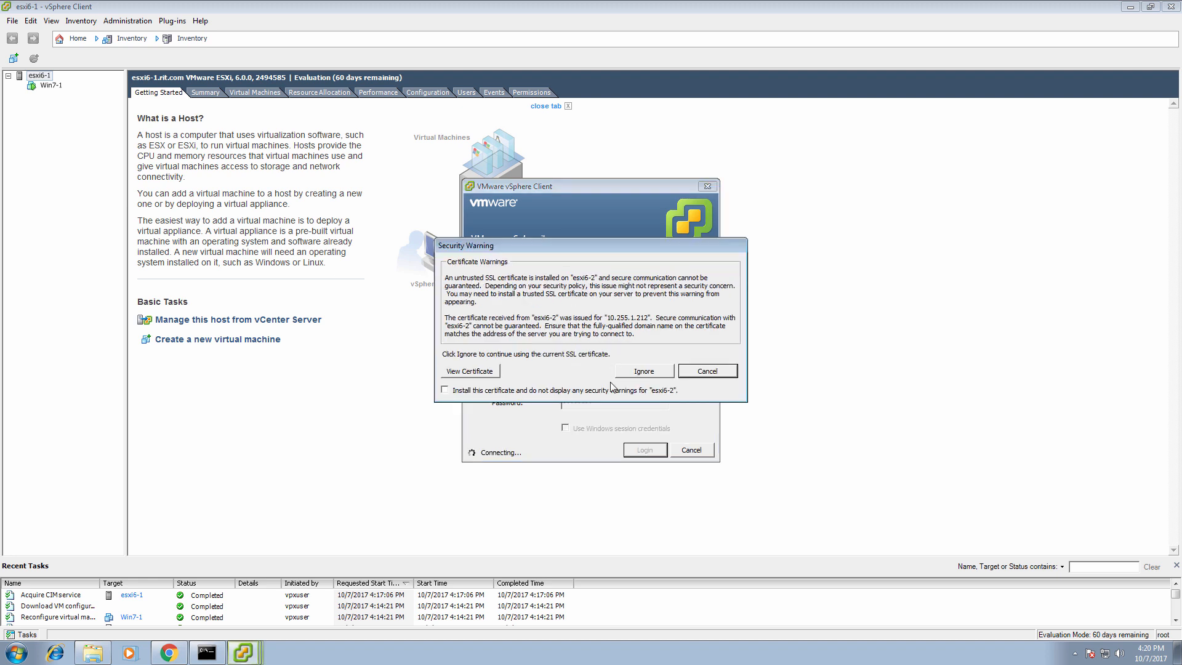
pyautogui.click(635, 375)
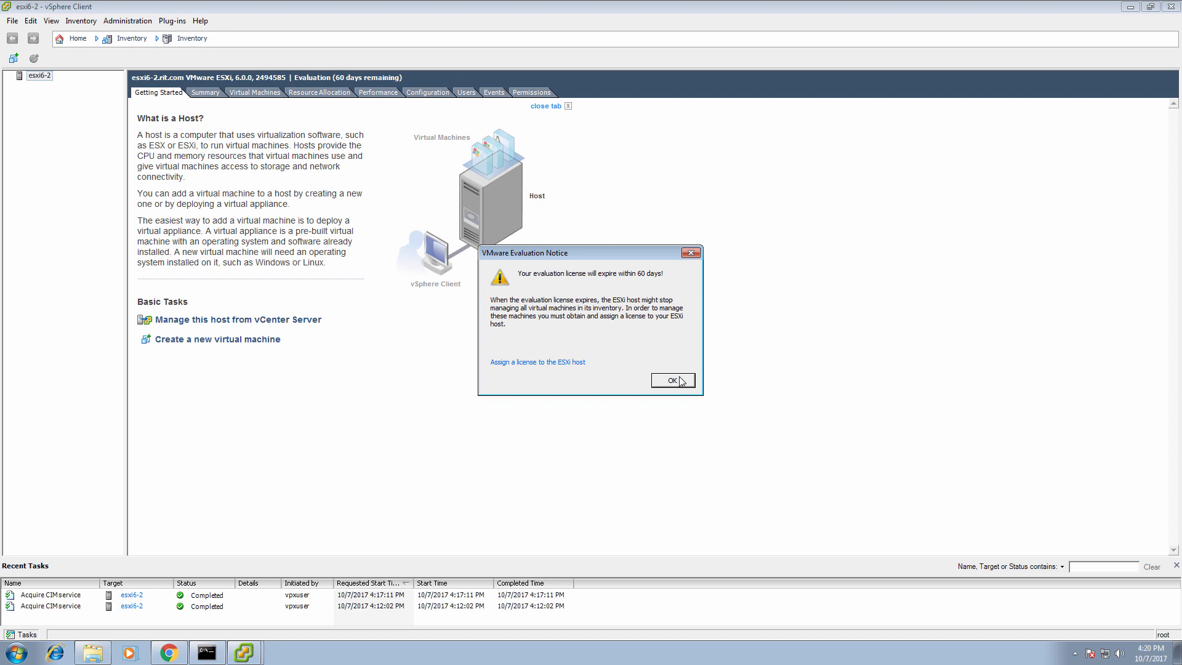
pyautogui.click(680, 378)
pyautogui.click(704, 375)
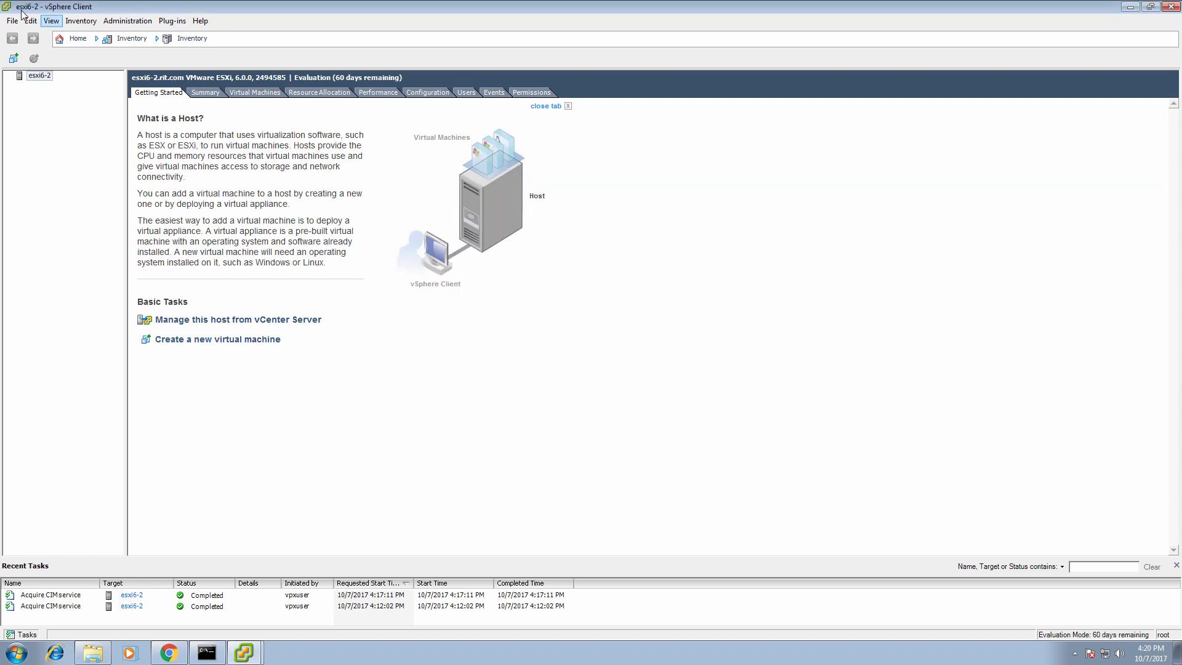
# Examine the summary, storage adapters and datastores of host esxi6-2.
pyautogui.click(210, 93)
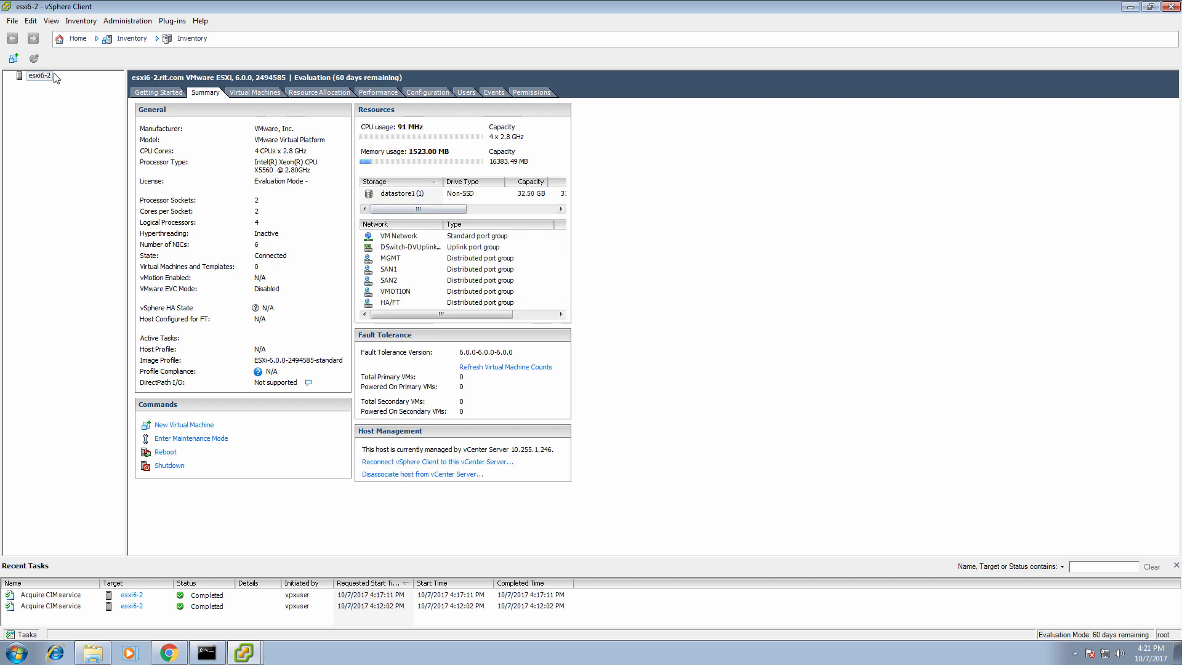
pyautogui.click(427, 92)
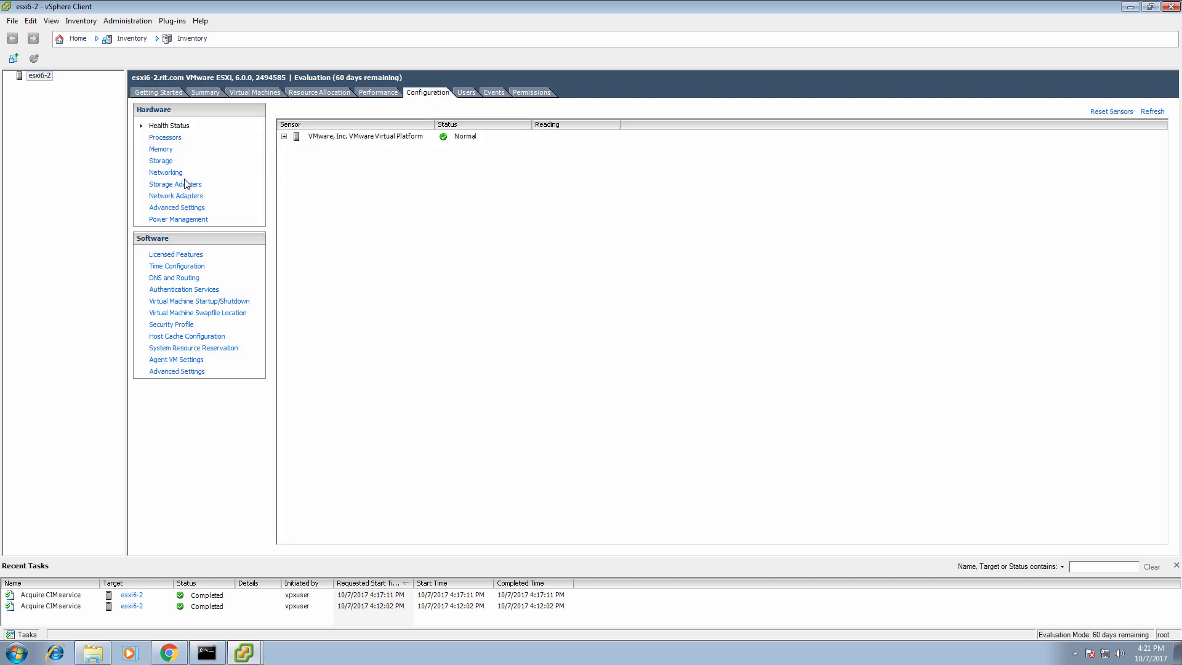
pyautogui.click(178, 184)
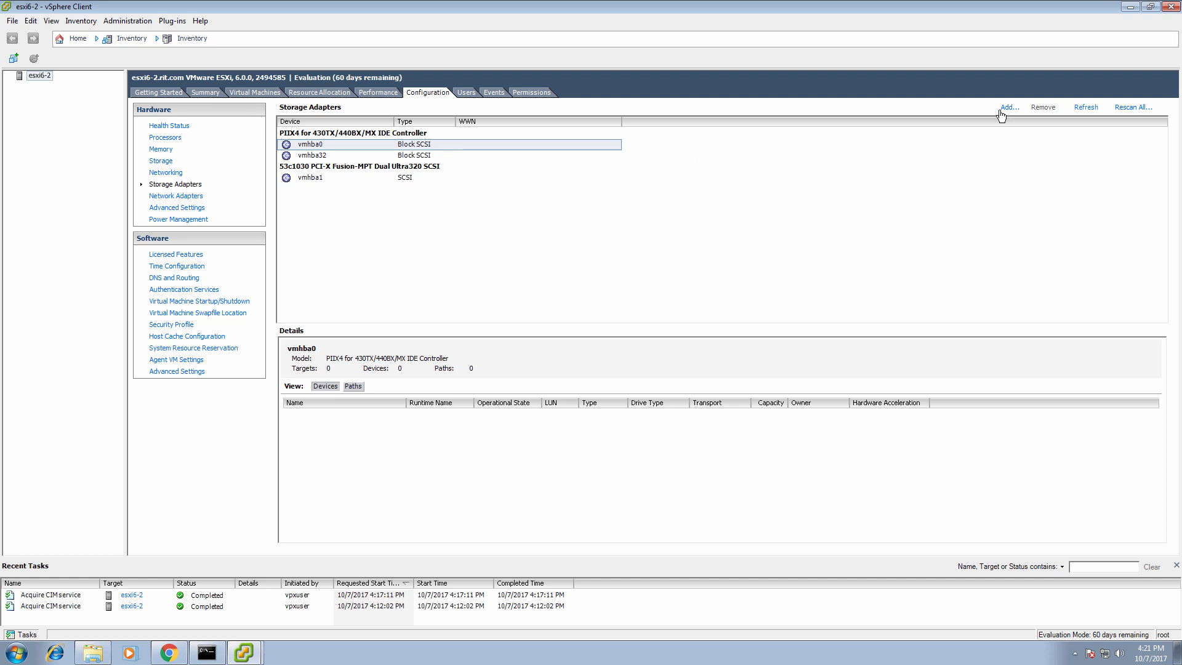
pyautogui.click(160, 161)
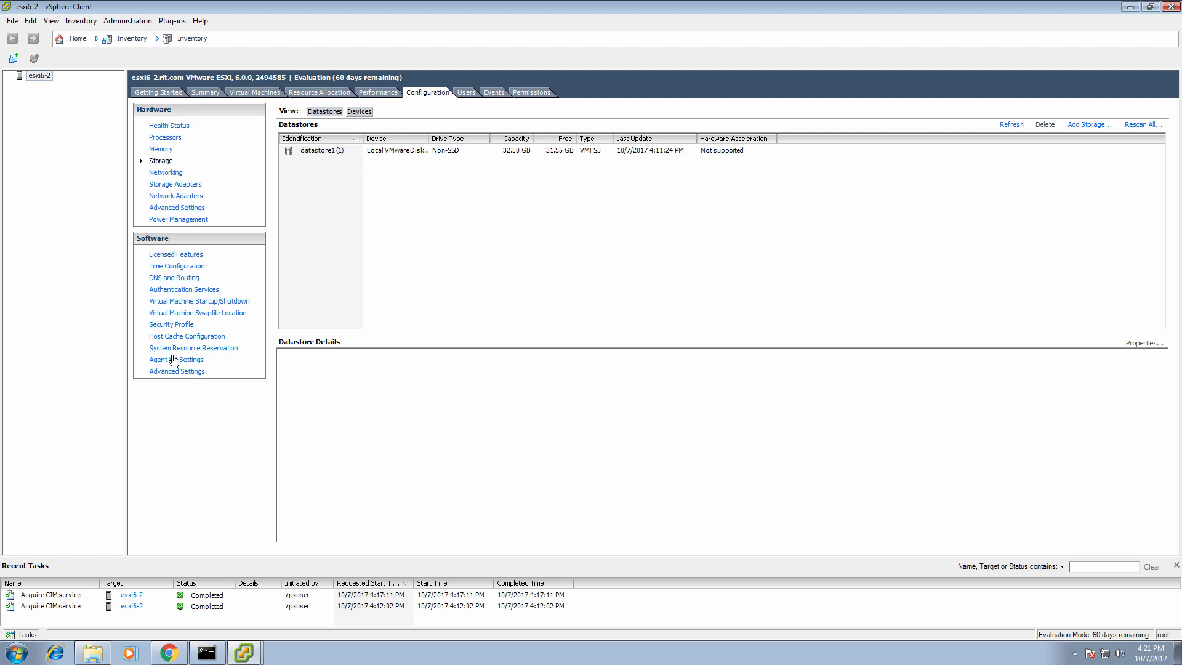
# Switch to the vSphere Web Client in Chrome and add a software iSCSI adapter to host 10.255.1.212.
pyautogui.click(167, 653)
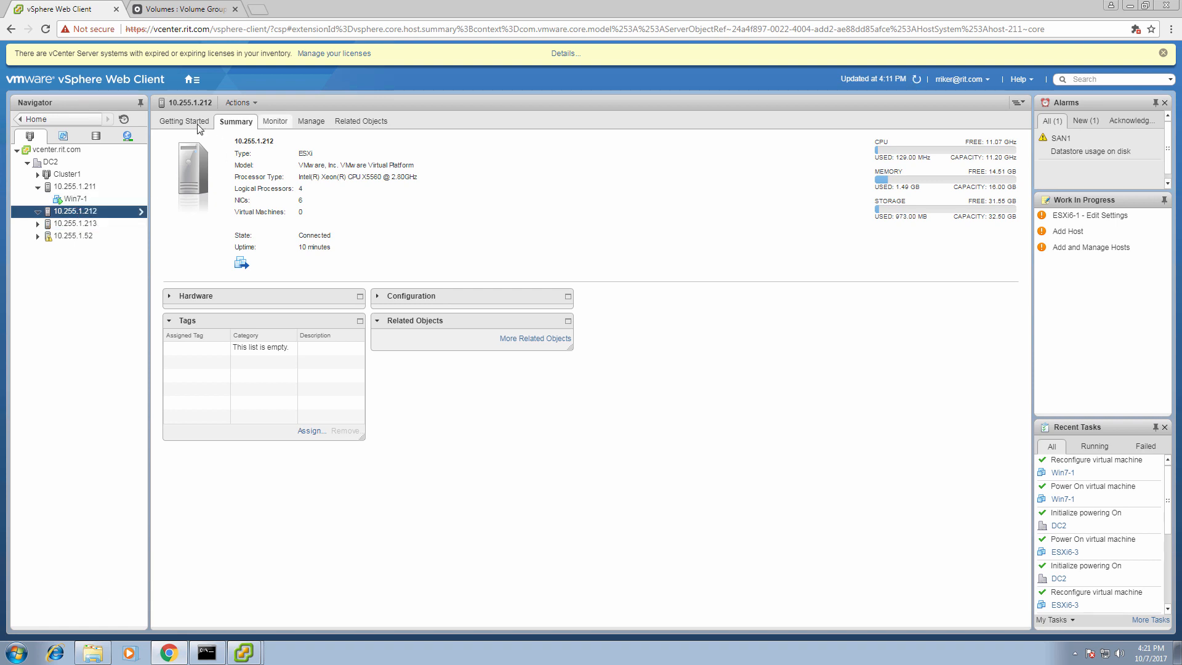
pyautogui.click(310, 122)
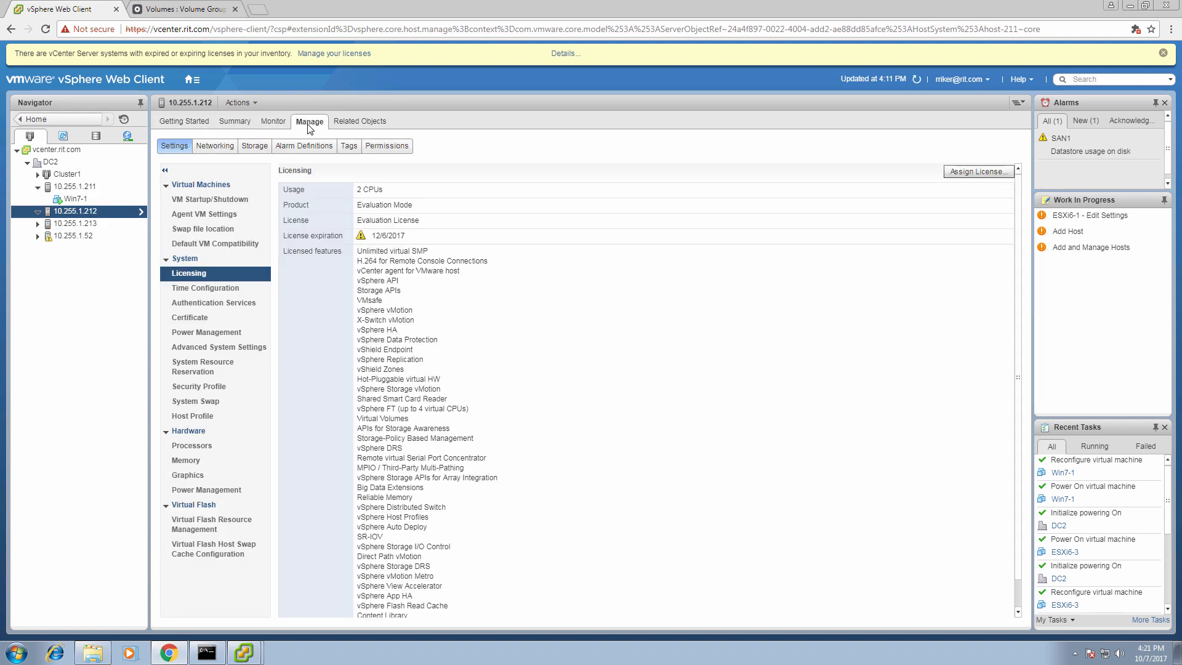
pyautogui.click(216, 147)
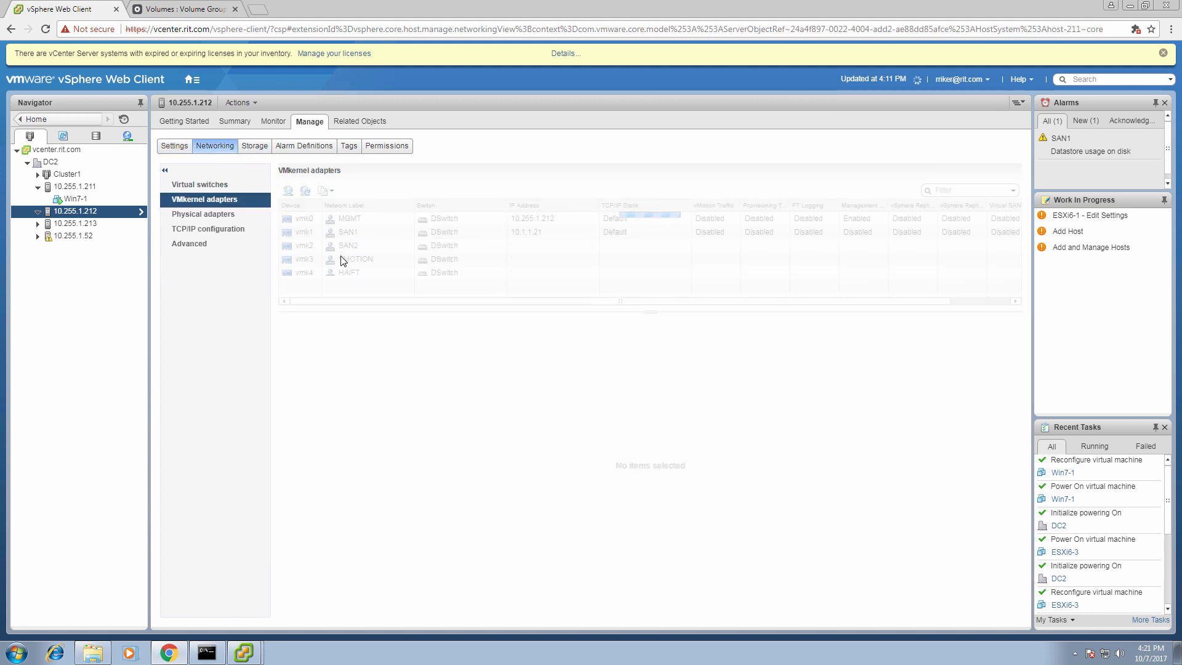
pyautogui.click(262, 149)
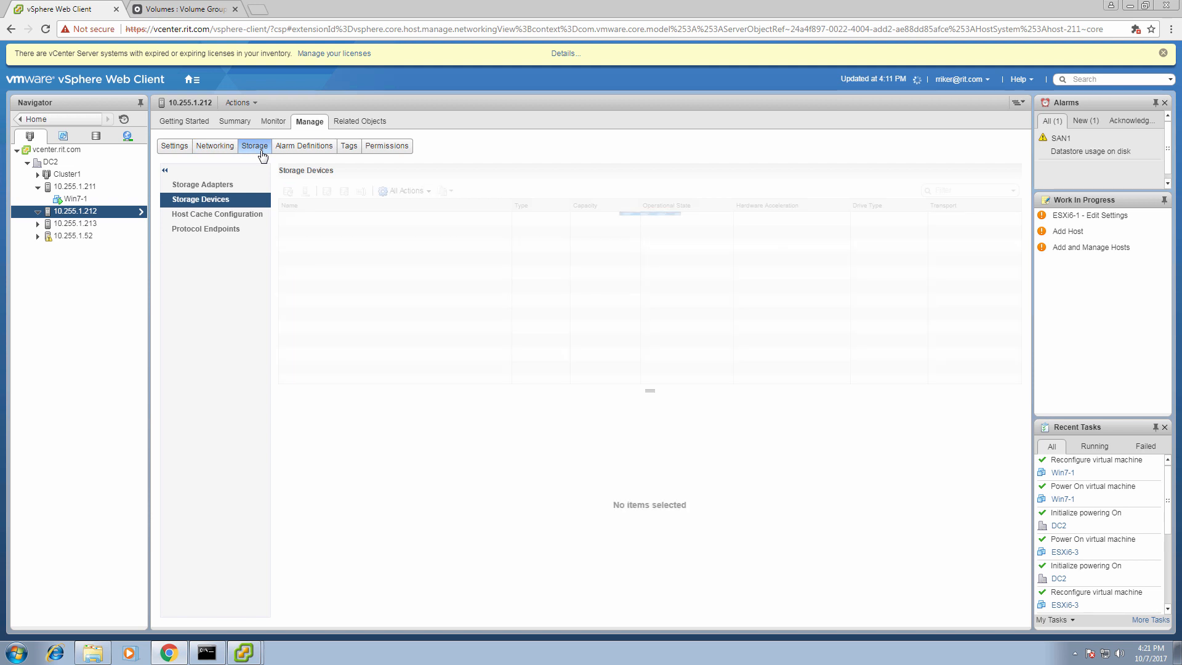
pyautogui.click(212, 182)
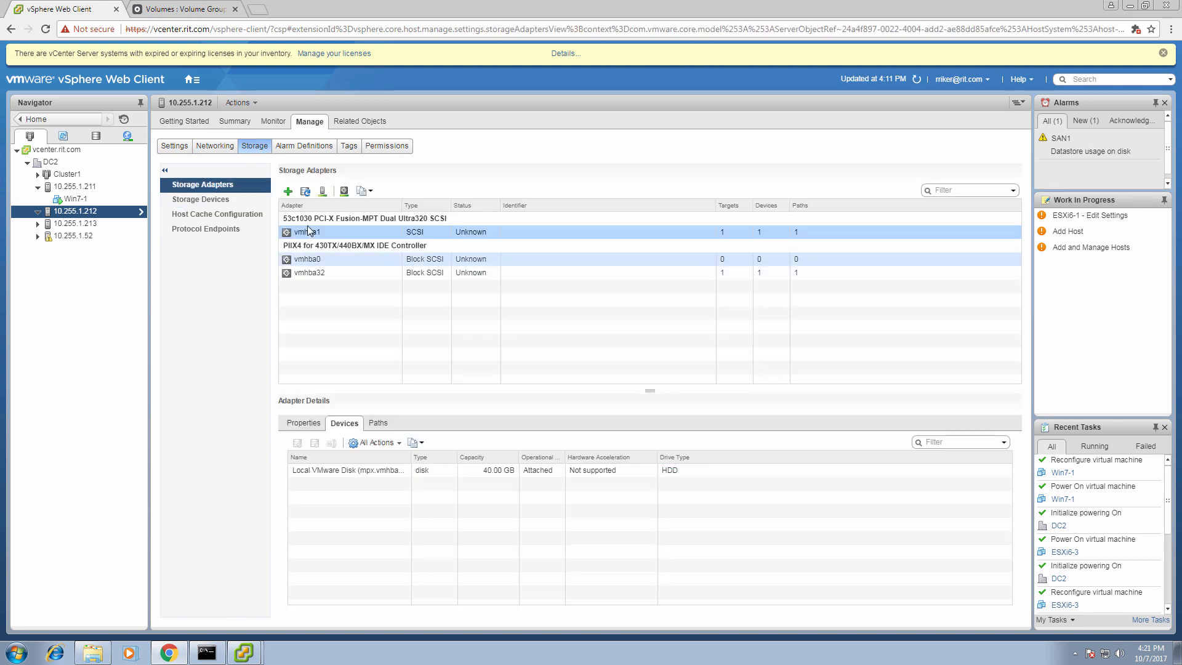
pyautogui.click(287, 191)
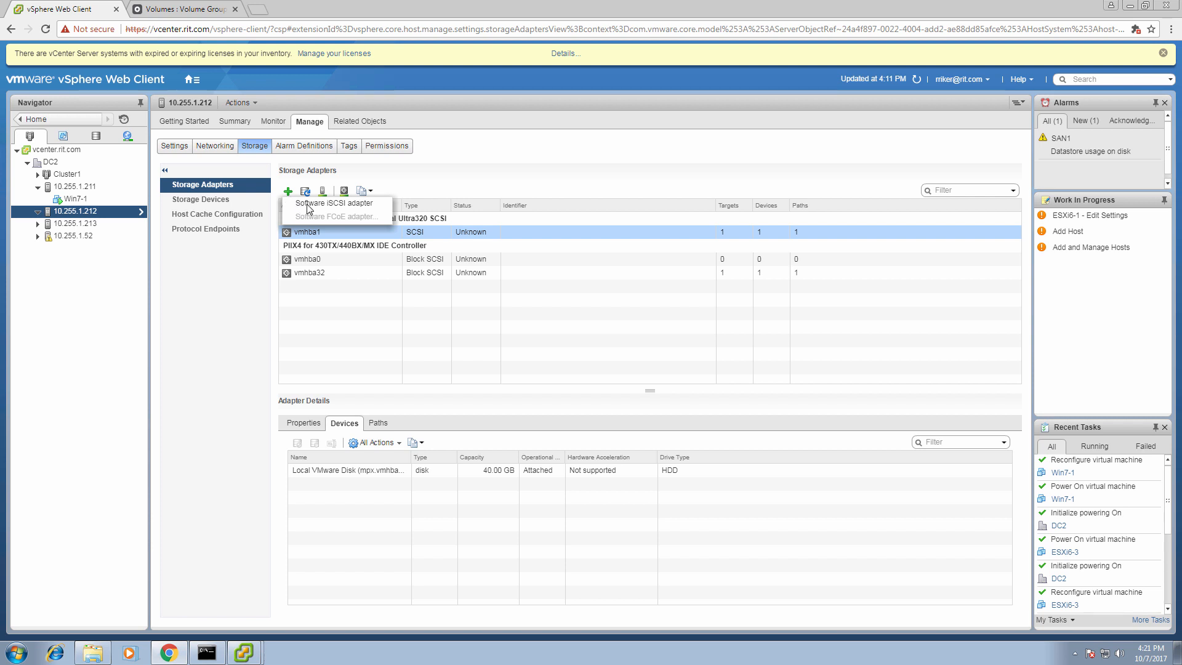
pyautogui.click(308, 205)
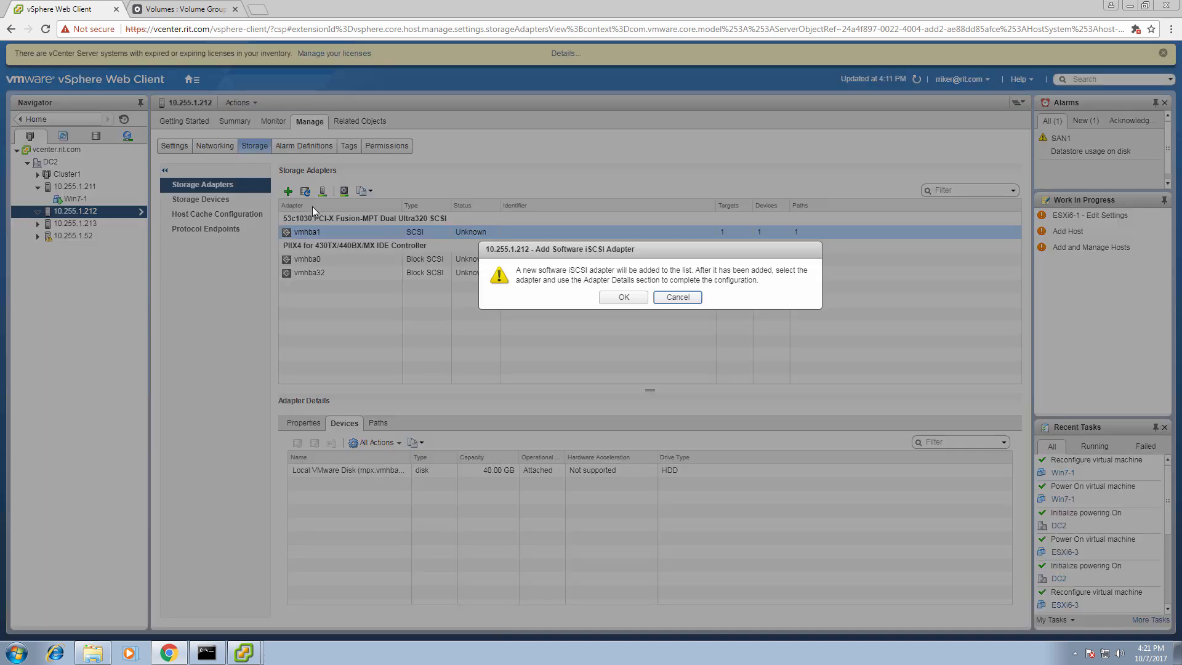
pyautogui.click(624, 297)
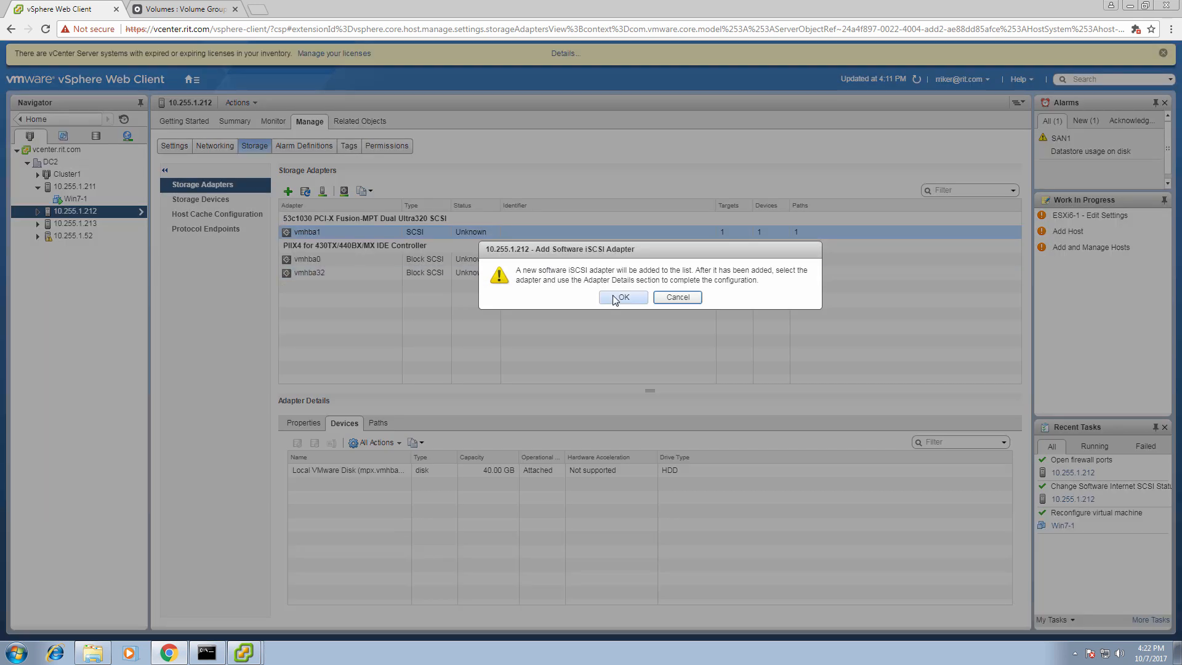
pyautogui.click(622, 298)
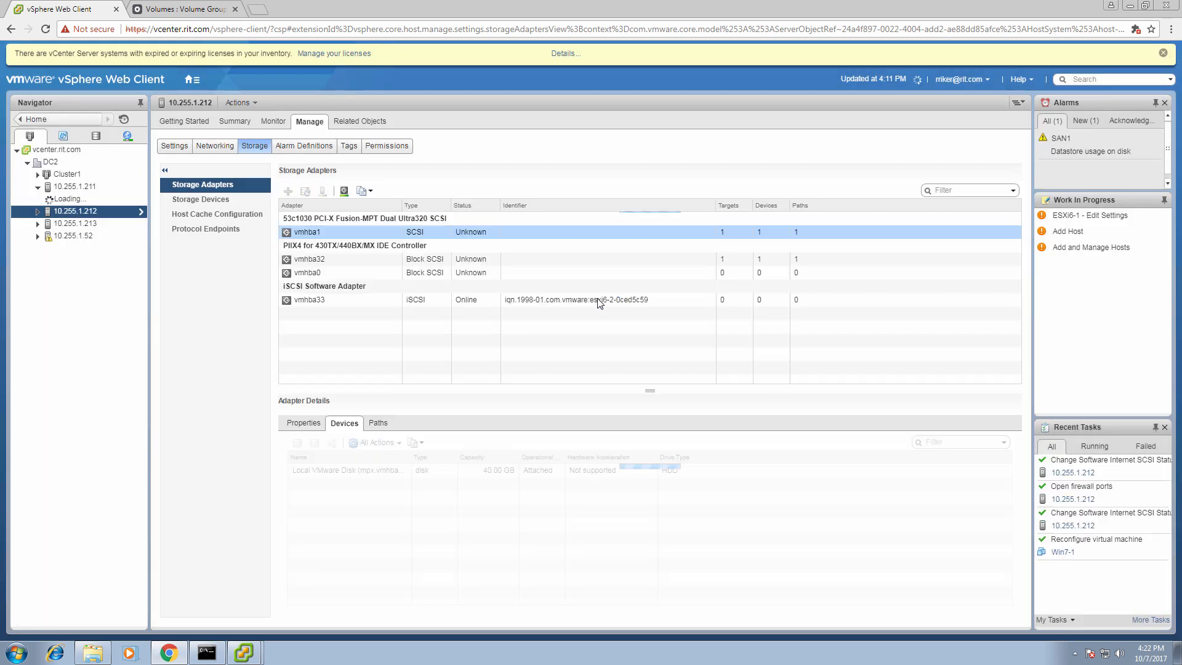
# Bind the SAN1 and SAN2 VMkernel adapters of DSwitch to the iSCSI software adapter vmhba33.
pyautogui.click(317, 299)
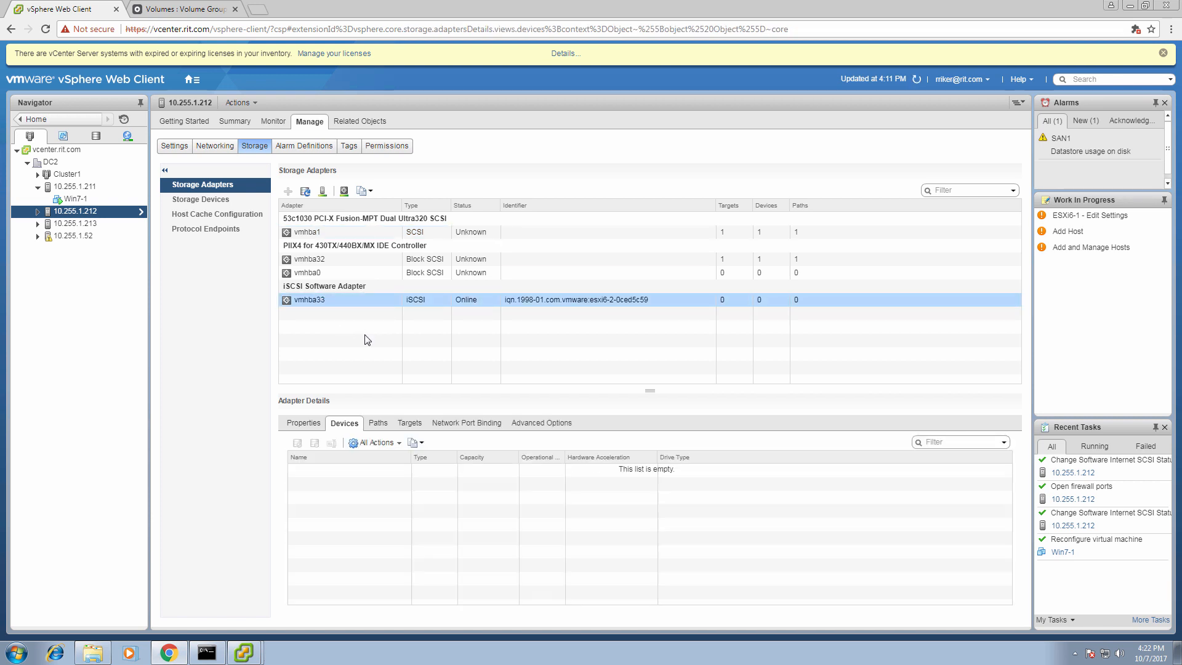
pyautogui.click(472, 424)
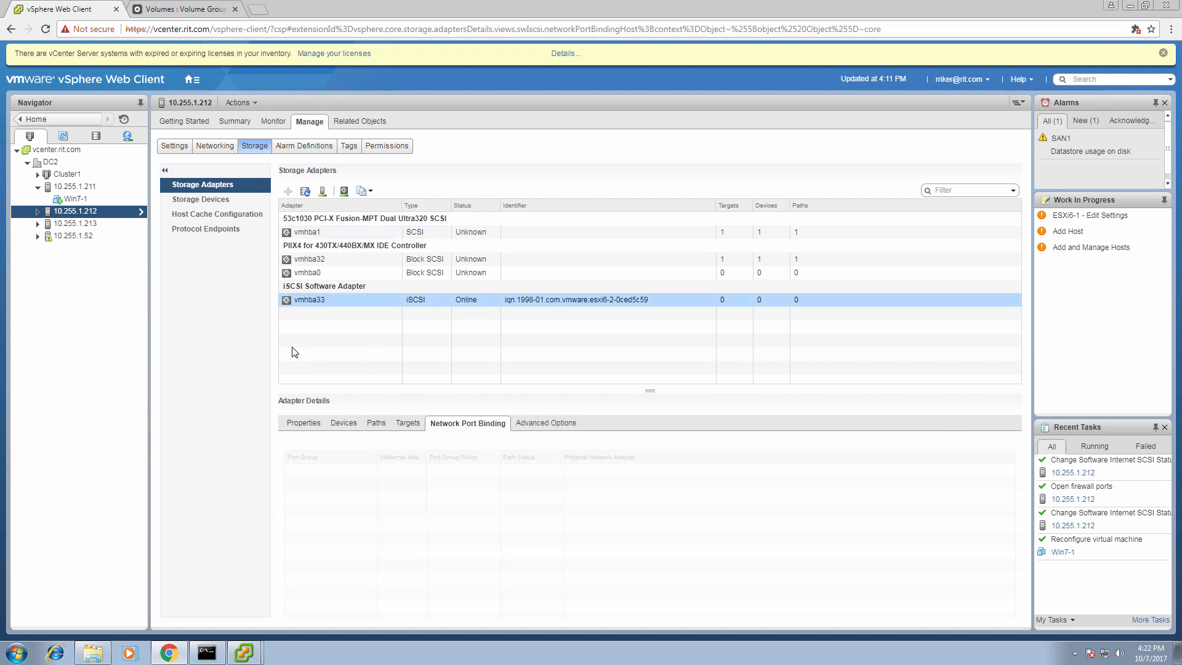
pyautogui.click(293, 443)
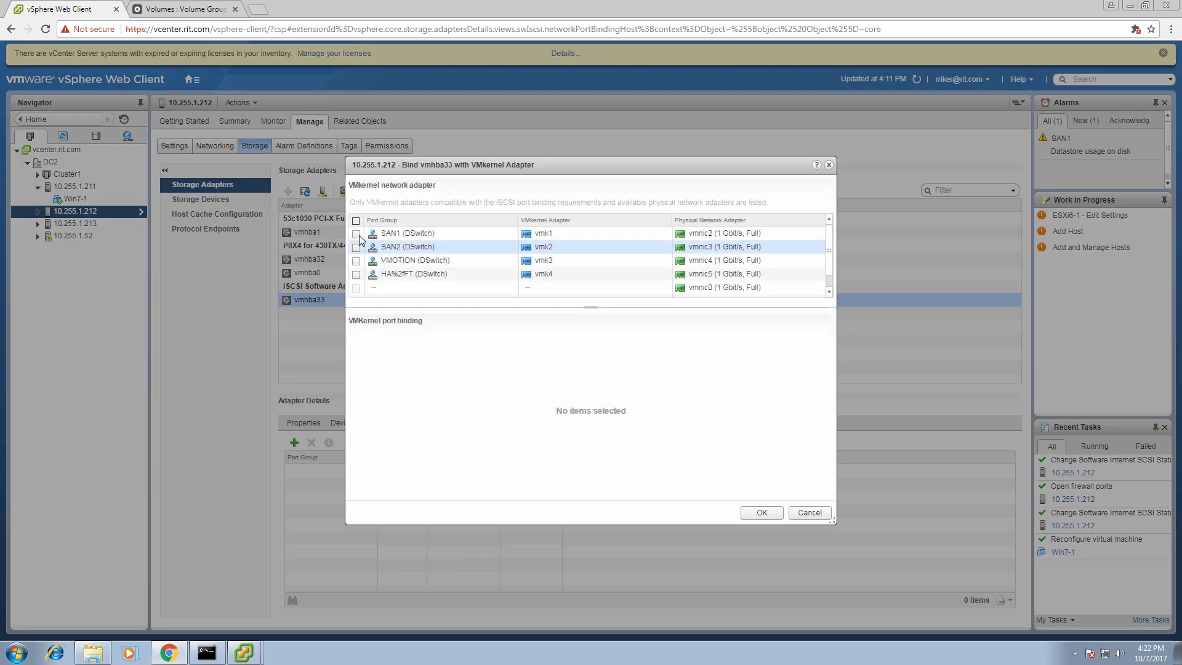
pyautogui.click(355, 233)
pyautogui.click(356, 247)
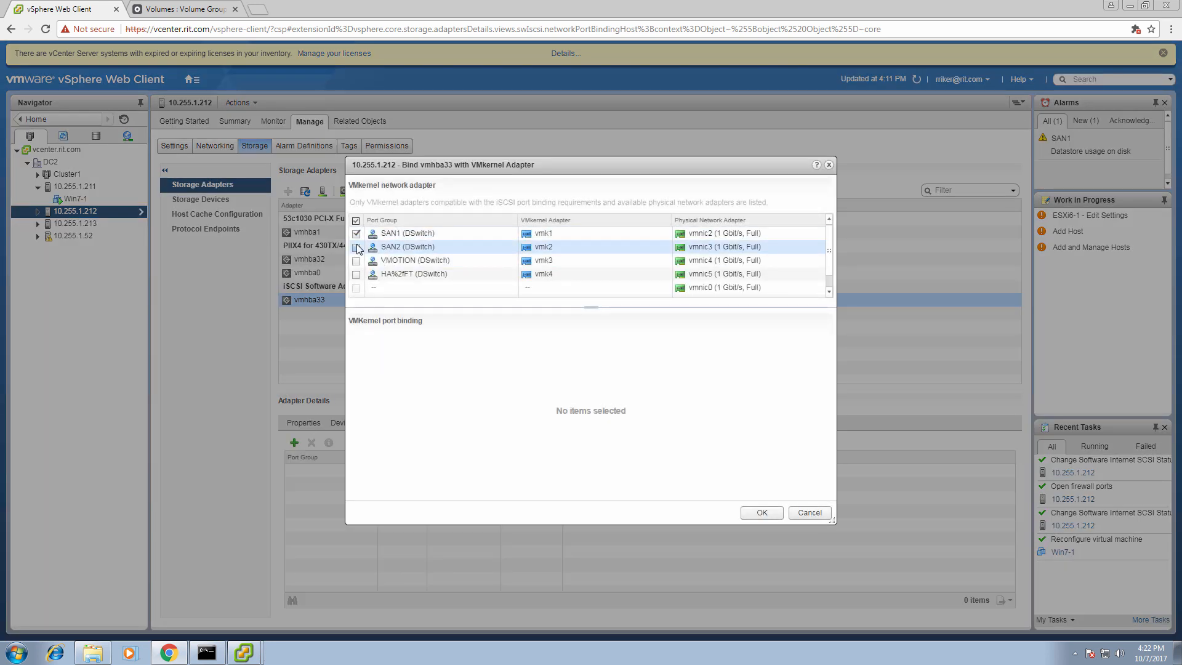
pyautogui.click(761, 513)
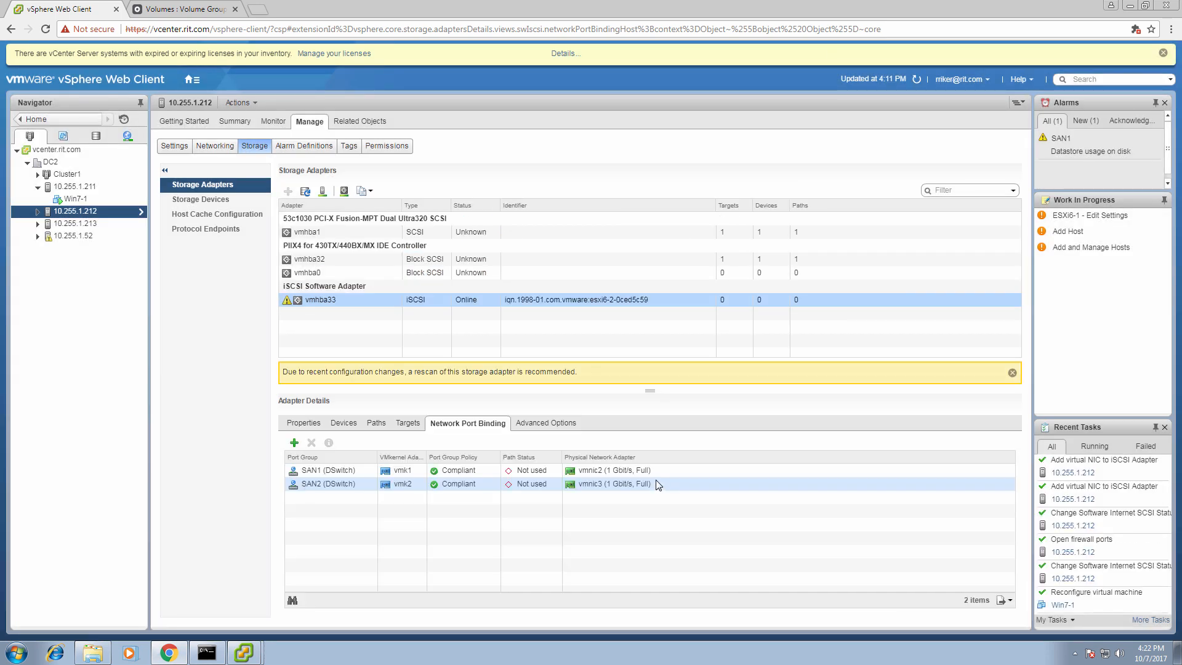
# Add iSCSI server 10.1.1.210 on port 3260 as a dynamic discovery target of vmhba33, and view the adapter's devices.
pyautogui.click(409, 424)
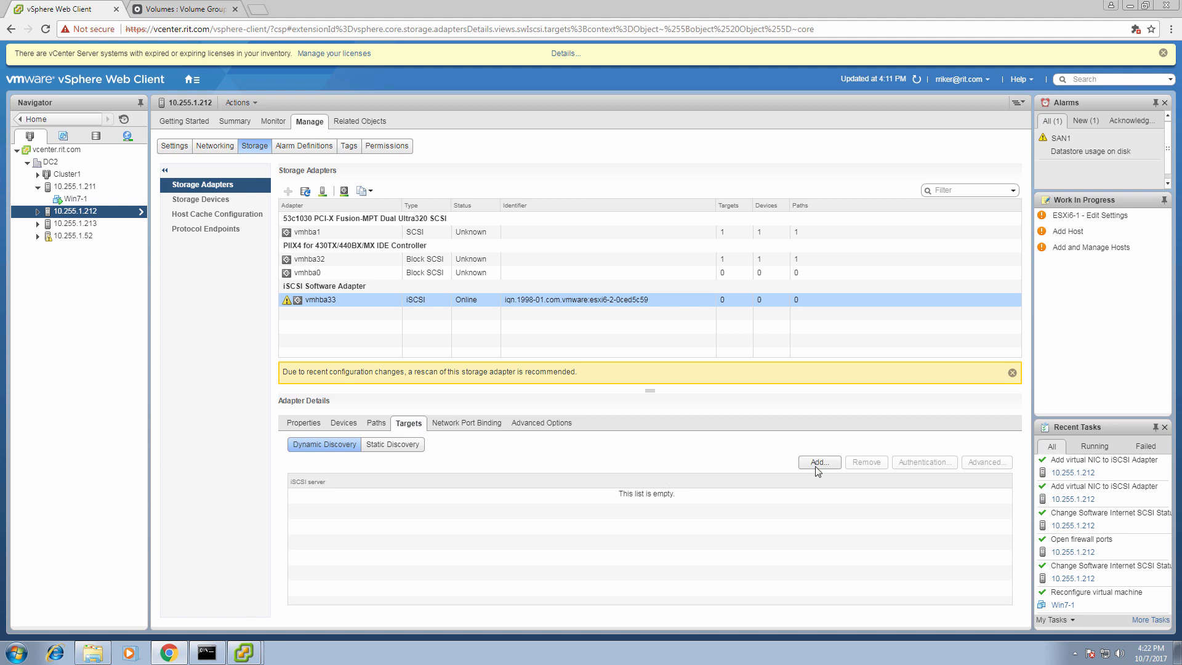
pyautogui.click(818, 462)
pyautogui.click(497, 200)
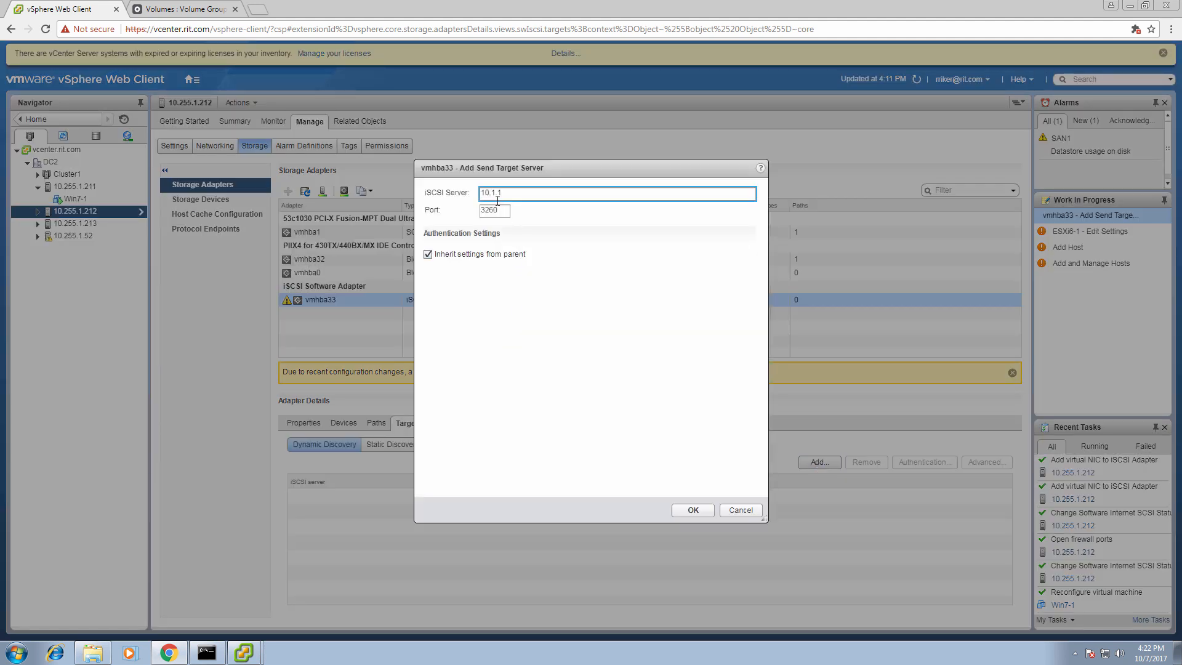
pyautogui.write('10.1.1.210')
pyautogui.click(685, 509)
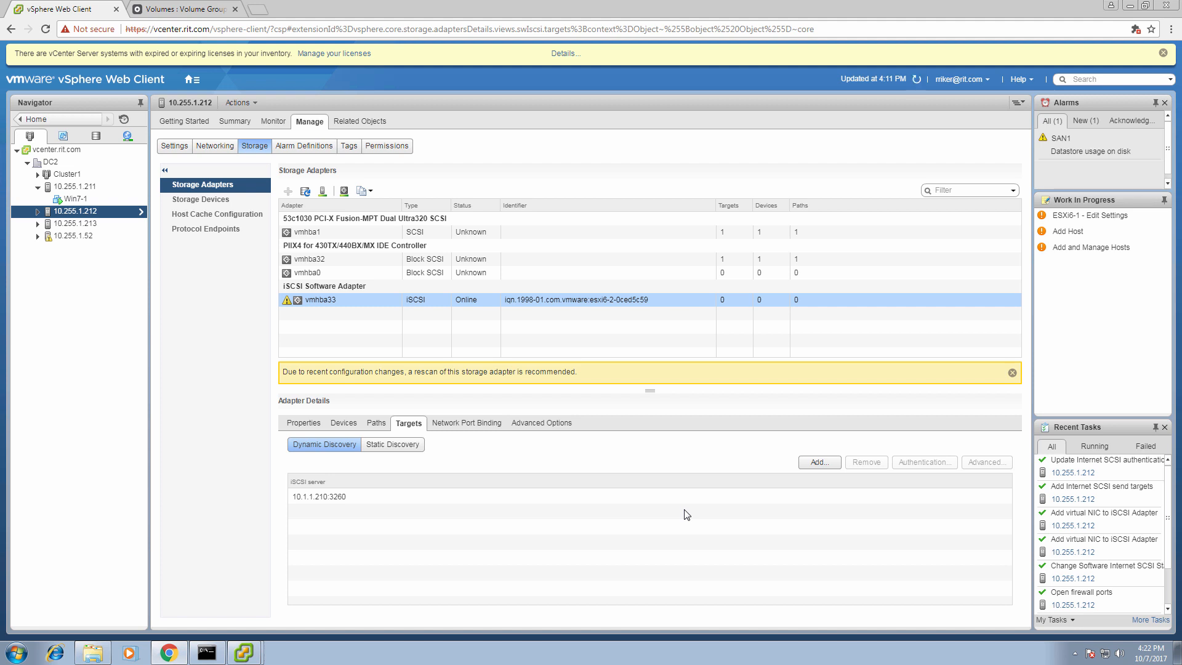
pyautogui.click(343, 423)
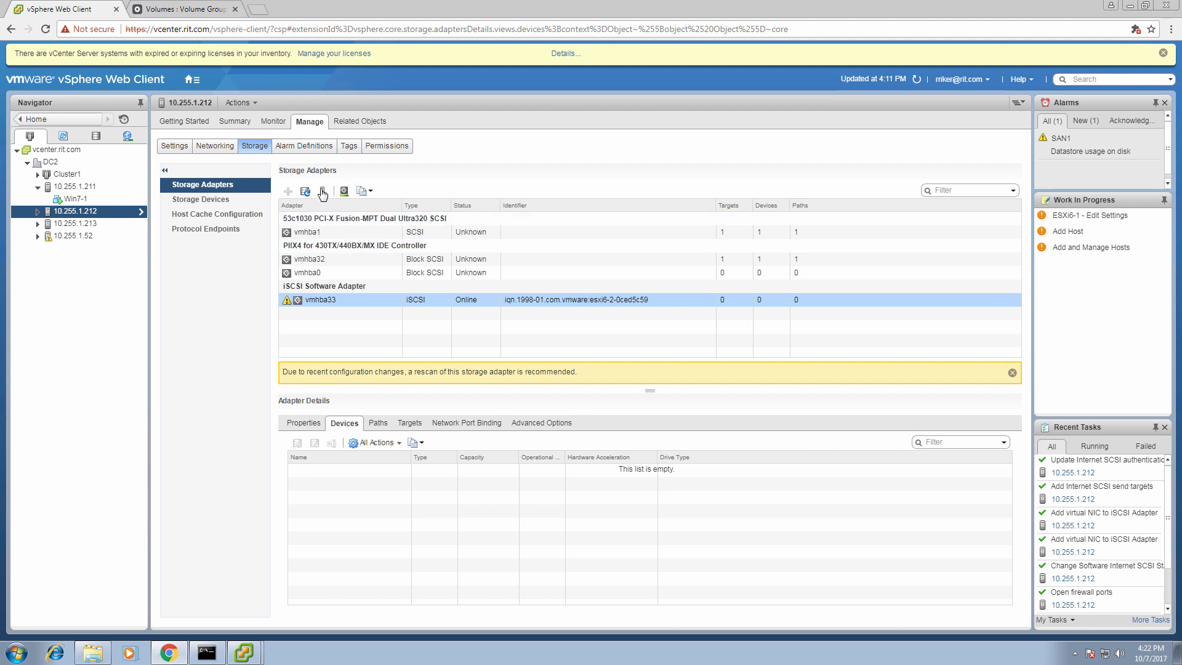
# Rescan host 10.255.1.212 for new storage devices and VMFS volumes, and view its storage devices.
pyautogui.click(321, 191)
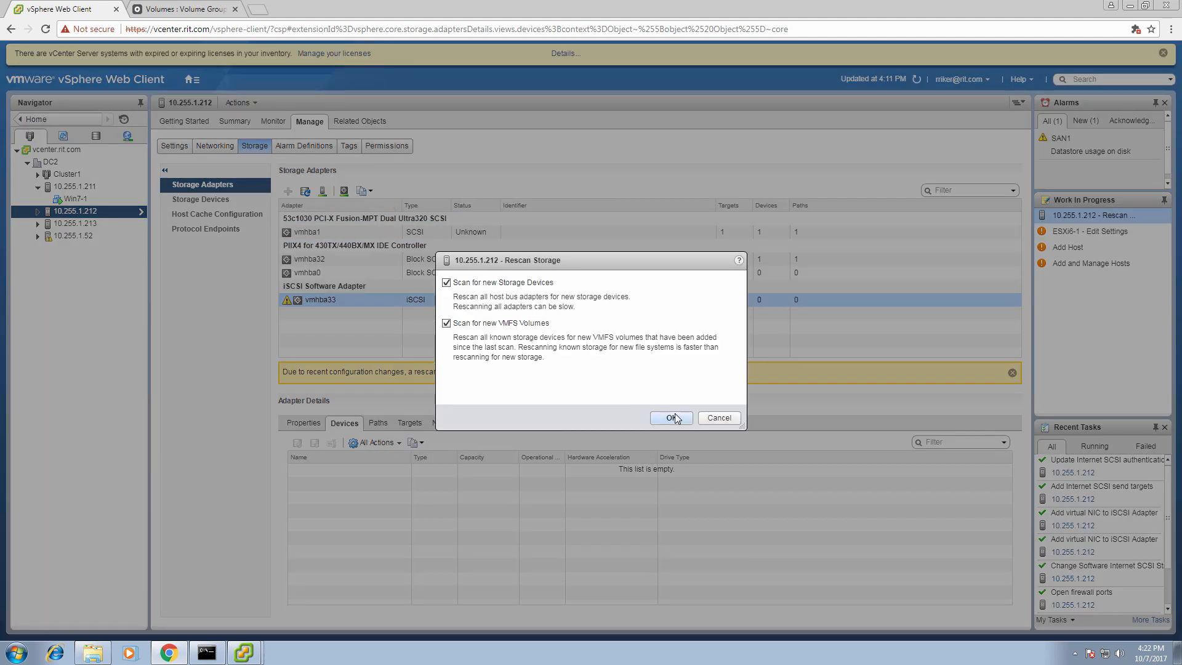
pyautogui.click(672, 418)
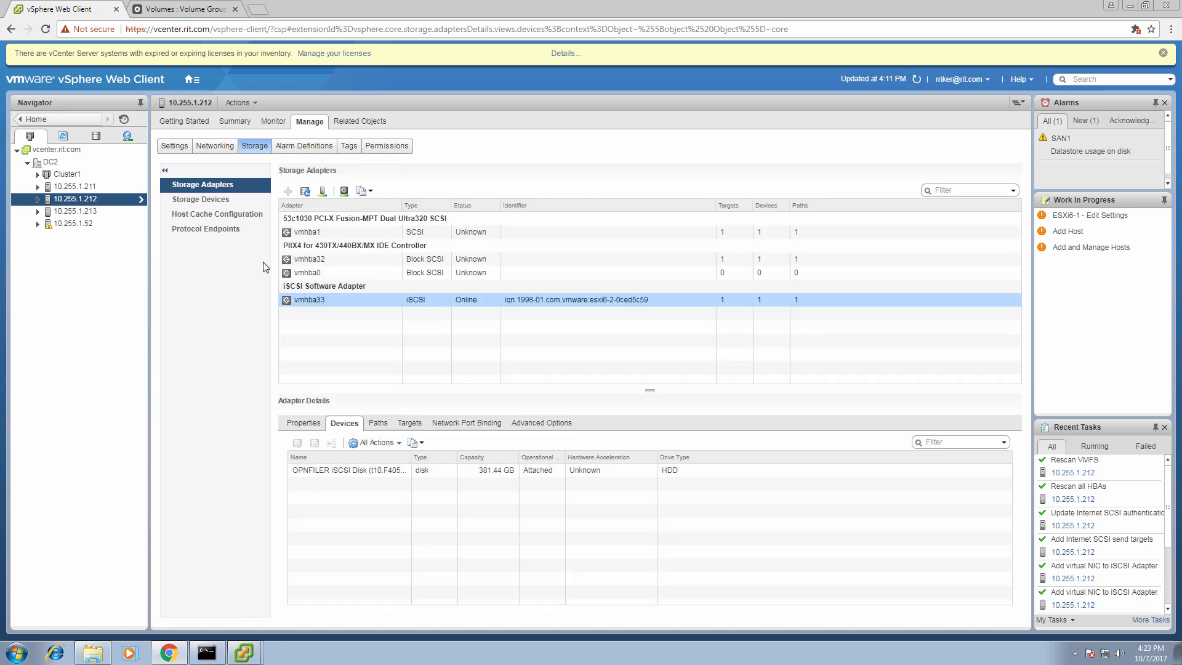
pyautogui.click(225, 201)
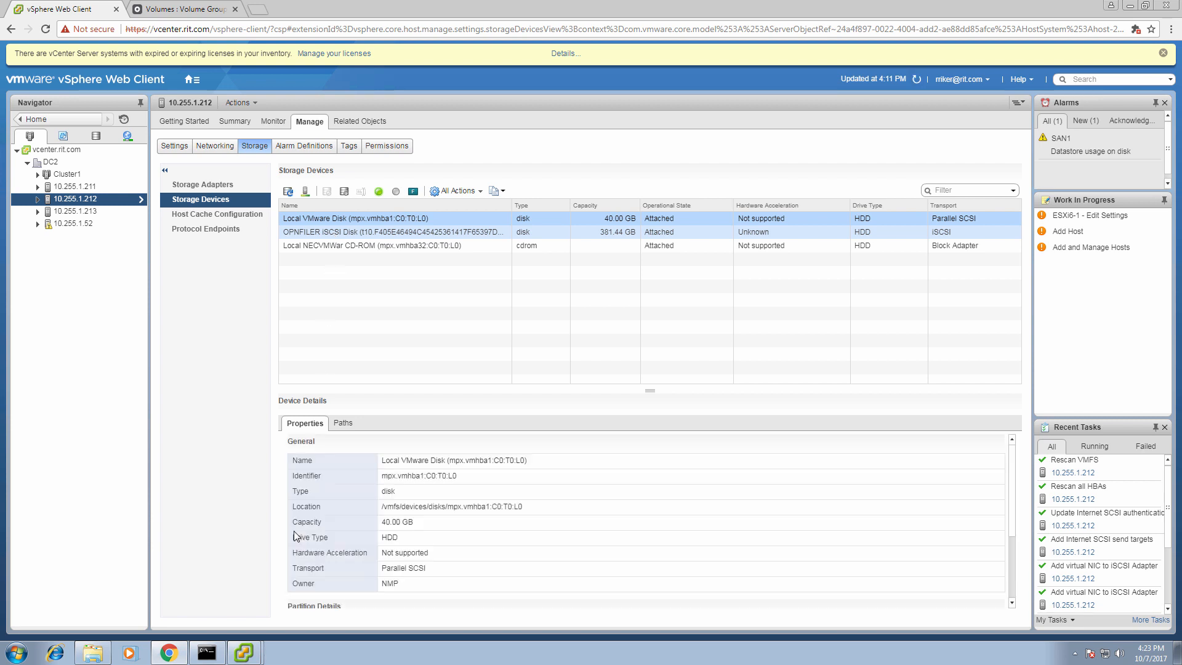
# Switch to the esxi6-2 vSphere Client, browse the files on the SAN datastore from the host summary, and return to the Web Client.
pyautogui.click(251, 656)
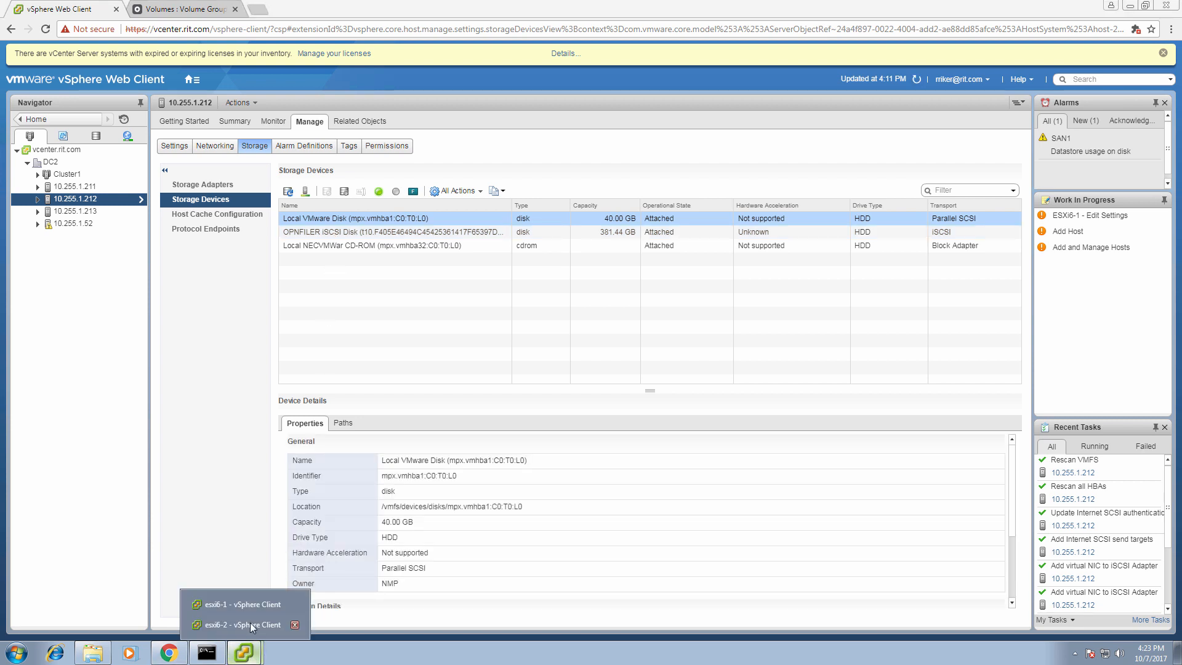
pyautogui.click(290, 623)
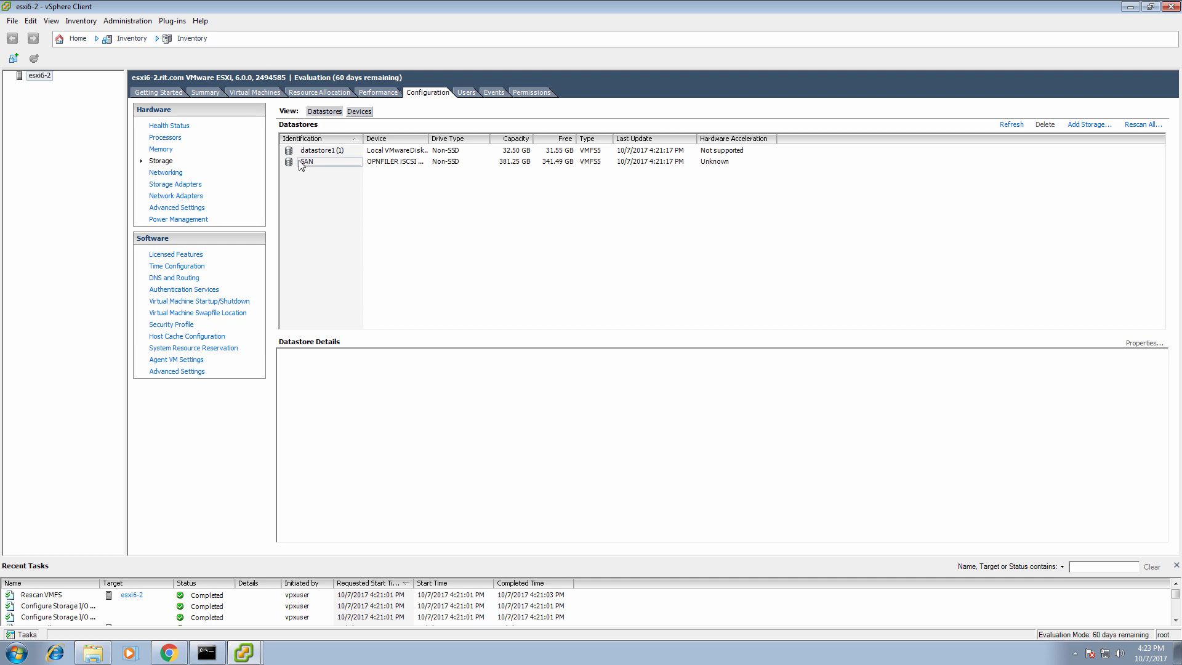
pyautogui.click(212, 96)
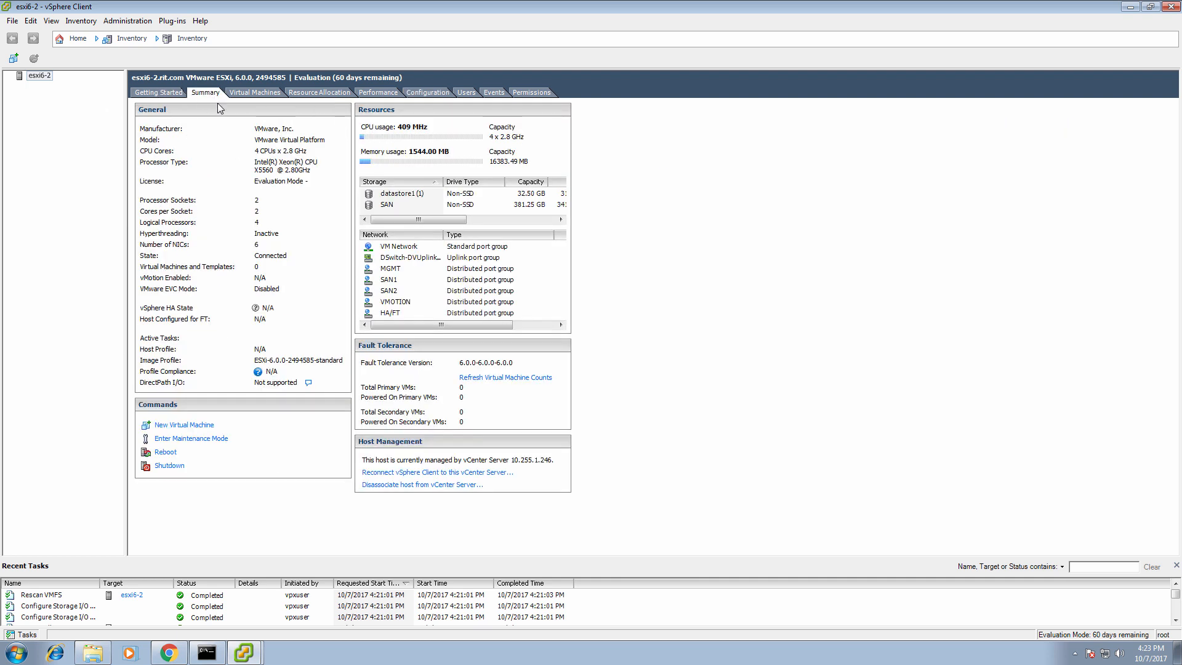
pyautogui.click(425, 205)
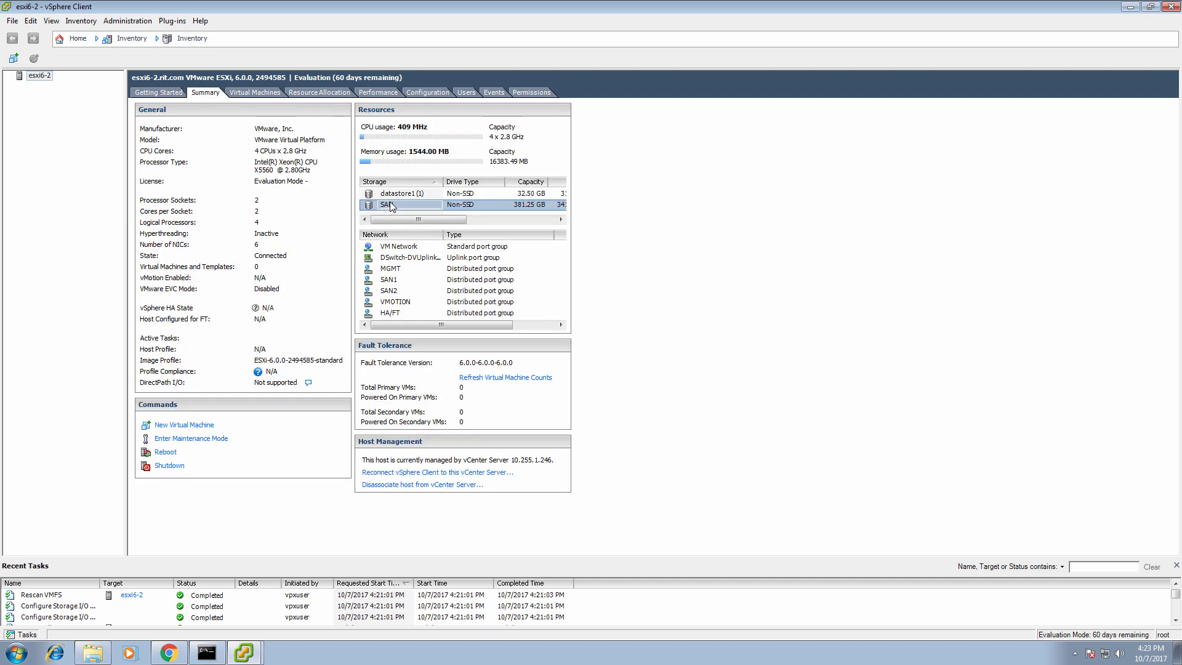
pyautogui.rightClick(392, 205)
pyautogui.click(412, 211)
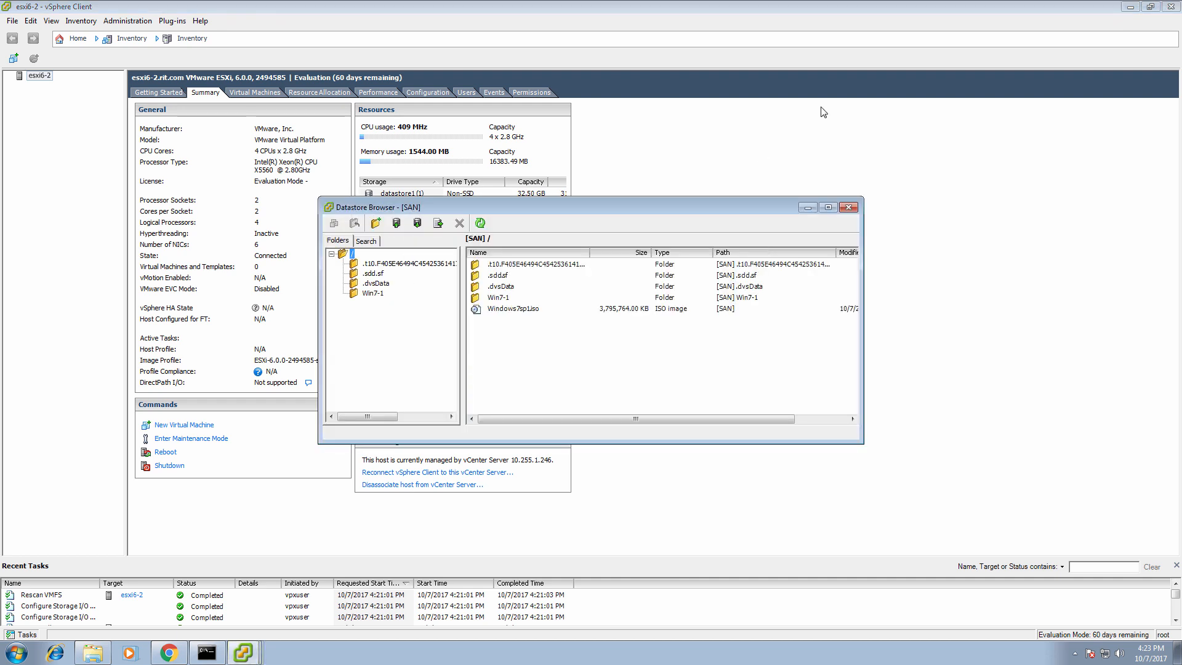
pyautogui.click(848, 207)
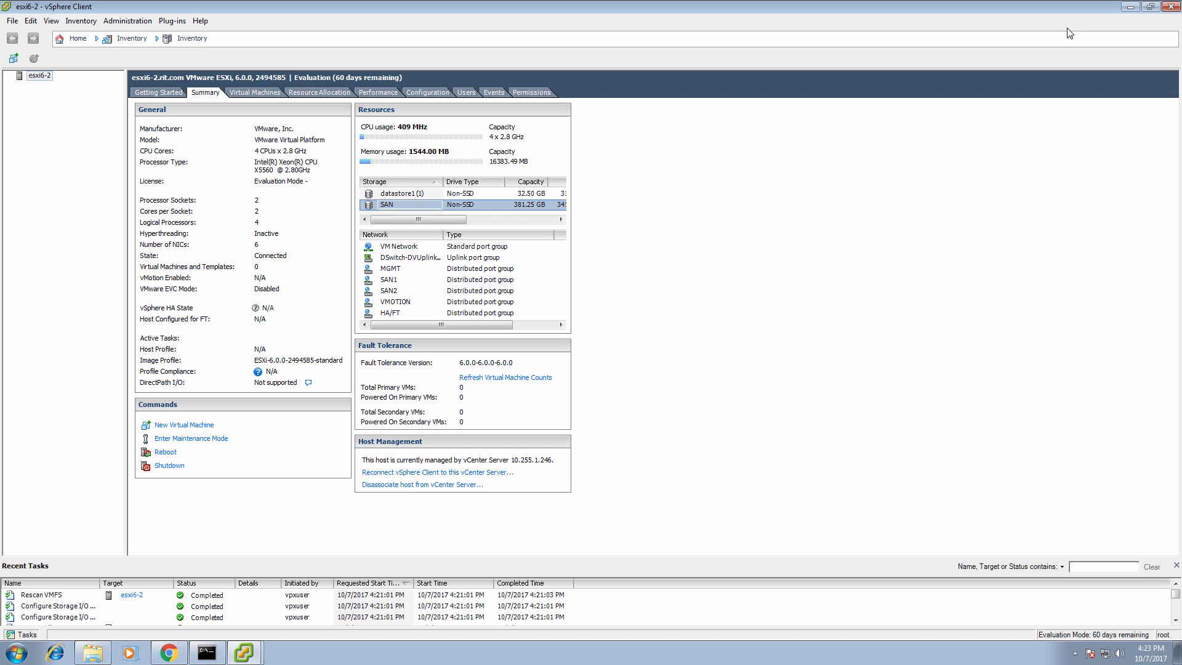
pyautogui.click(1130, 7)
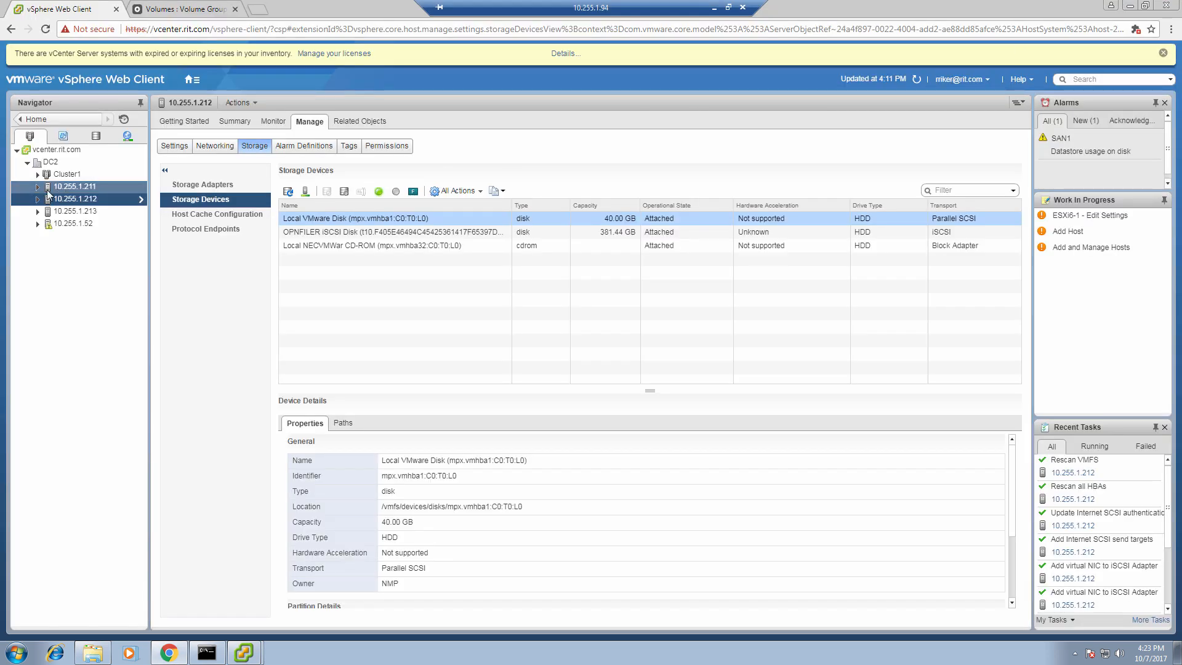
pyautogui.click(38, 186)
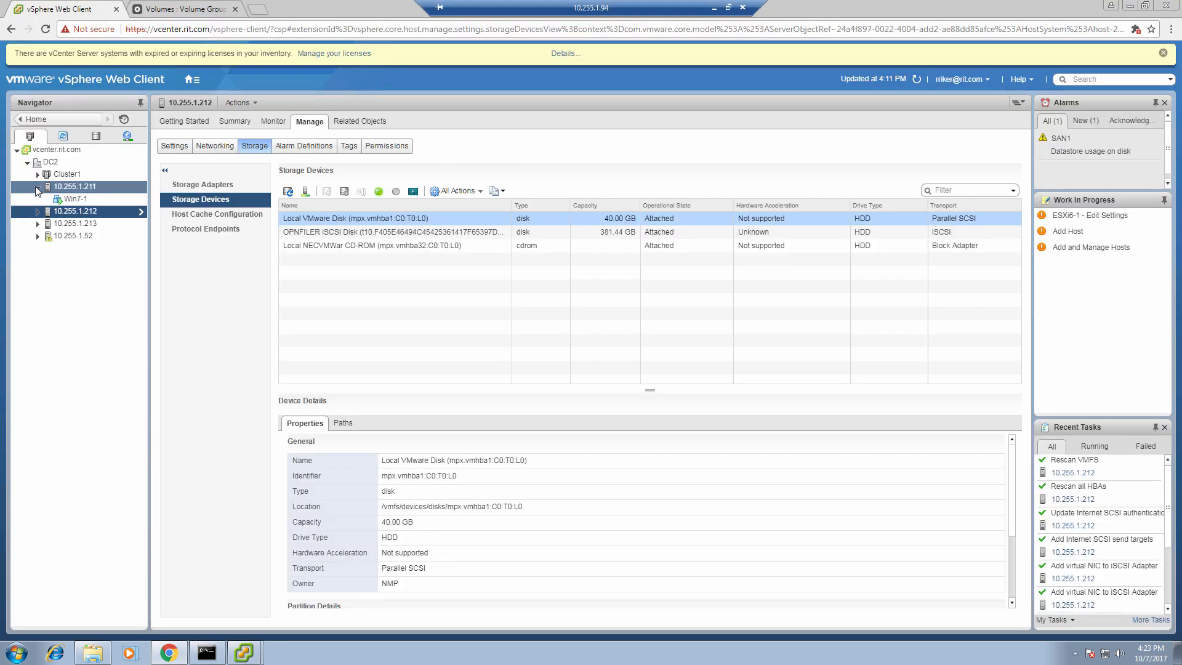
pyautogui.rightClick(65, 200)
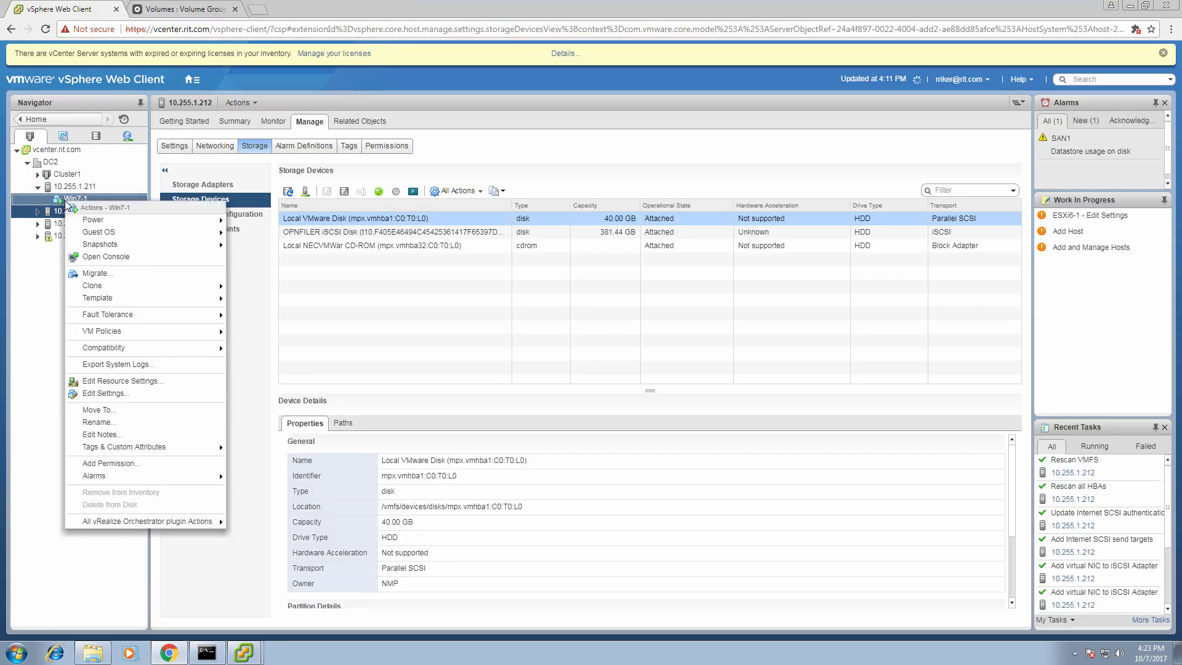
pyautogui.click(141, 273)
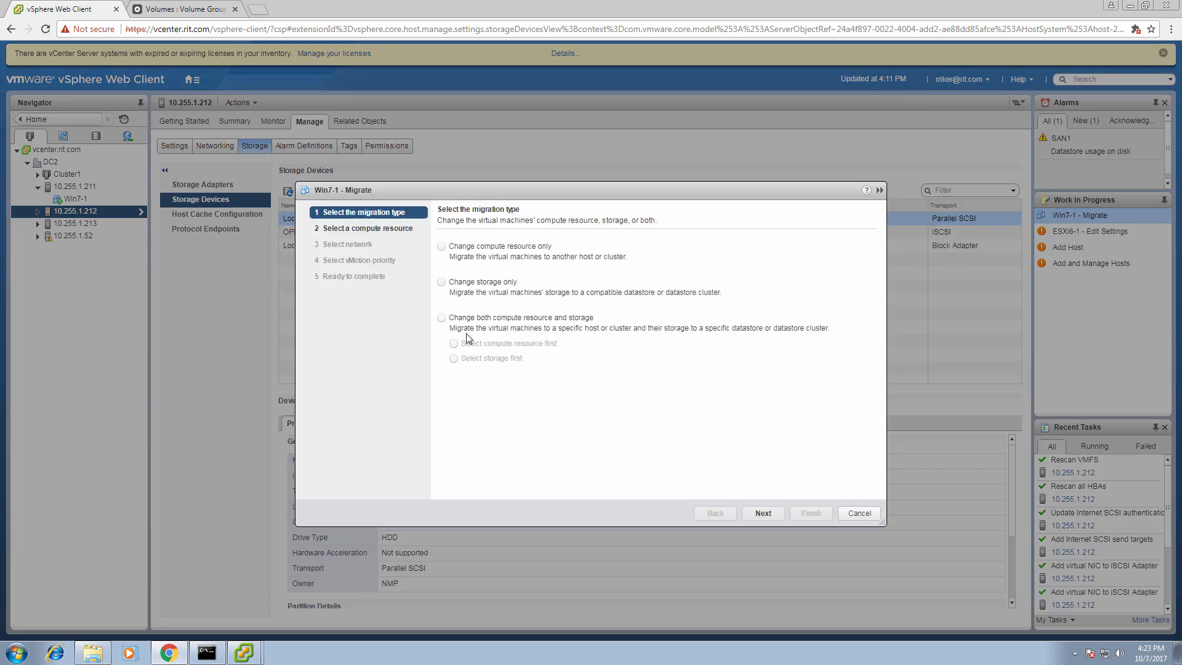
pyautogui.click(772, 515)
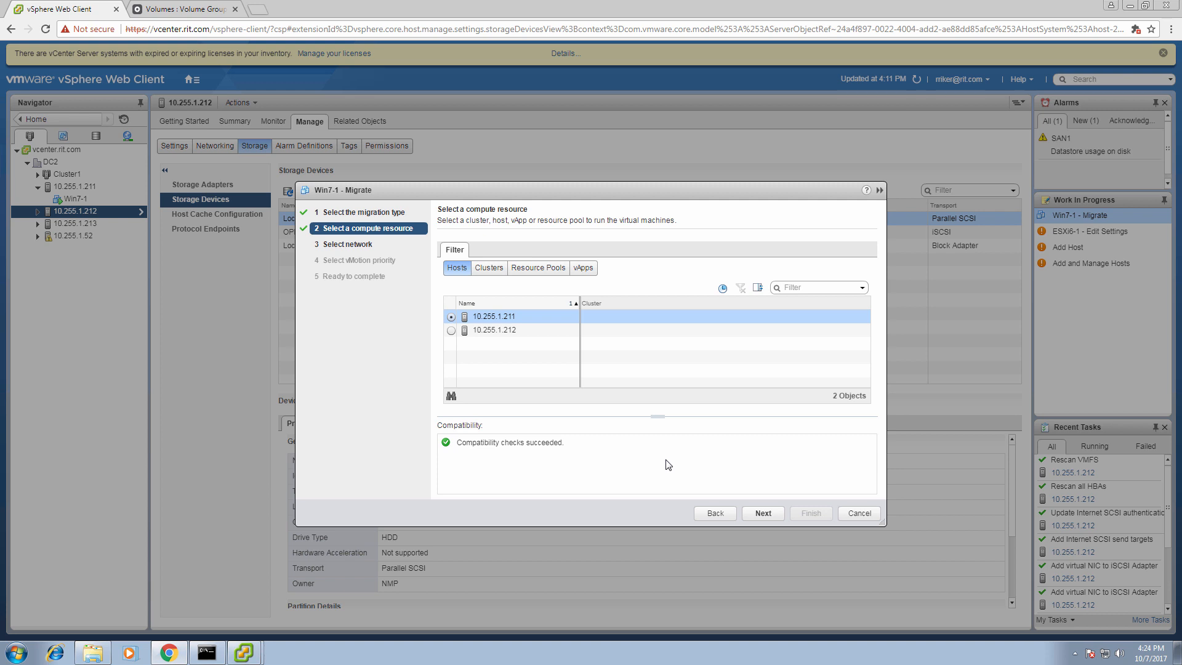
pyautogui.click(852, 515)
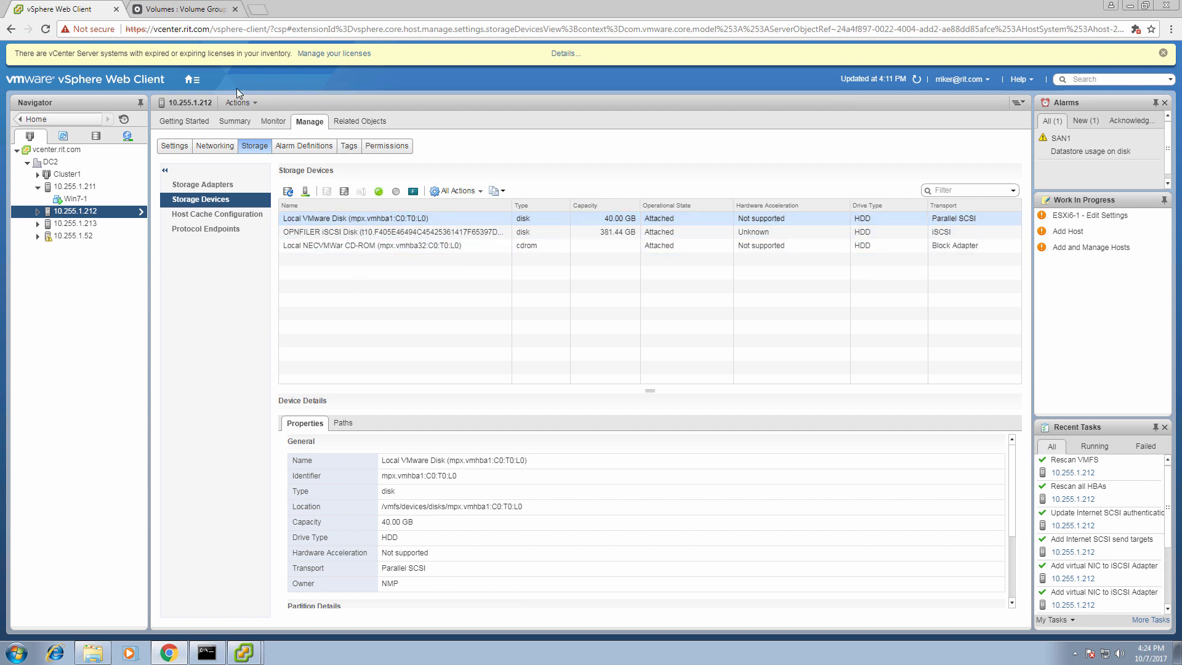
# Open the web console of Win7-1 from its summary and return to the vSphere Web Client.
pyautogui.click(93, 199)
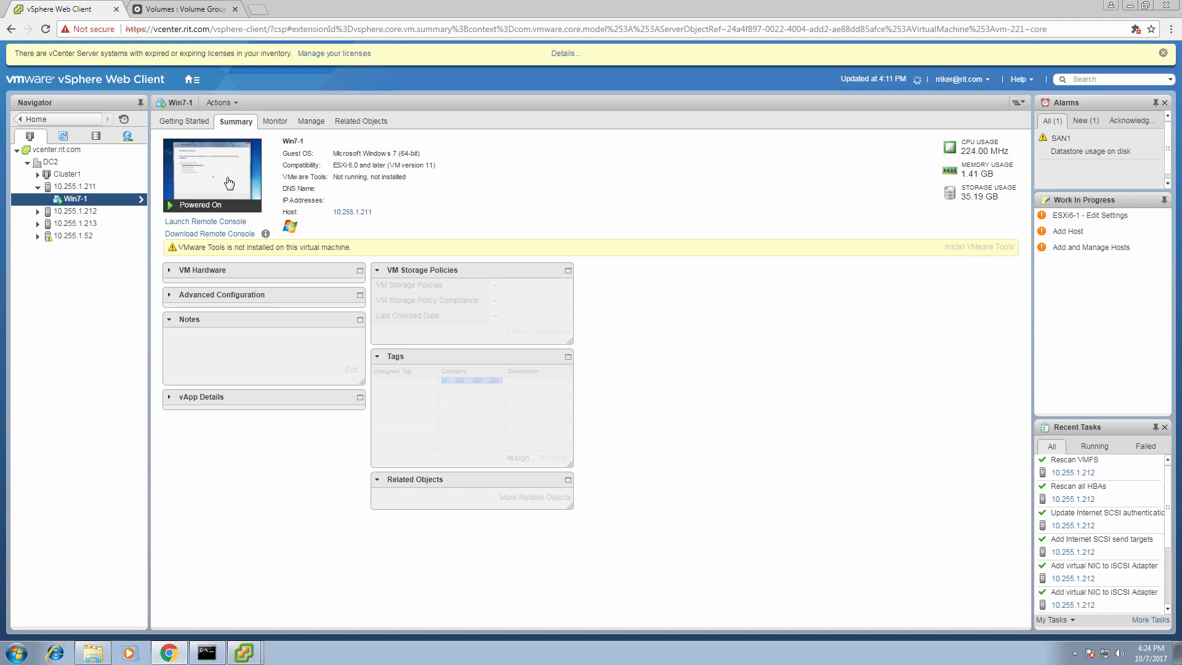
pyautogui.click(231, 186)
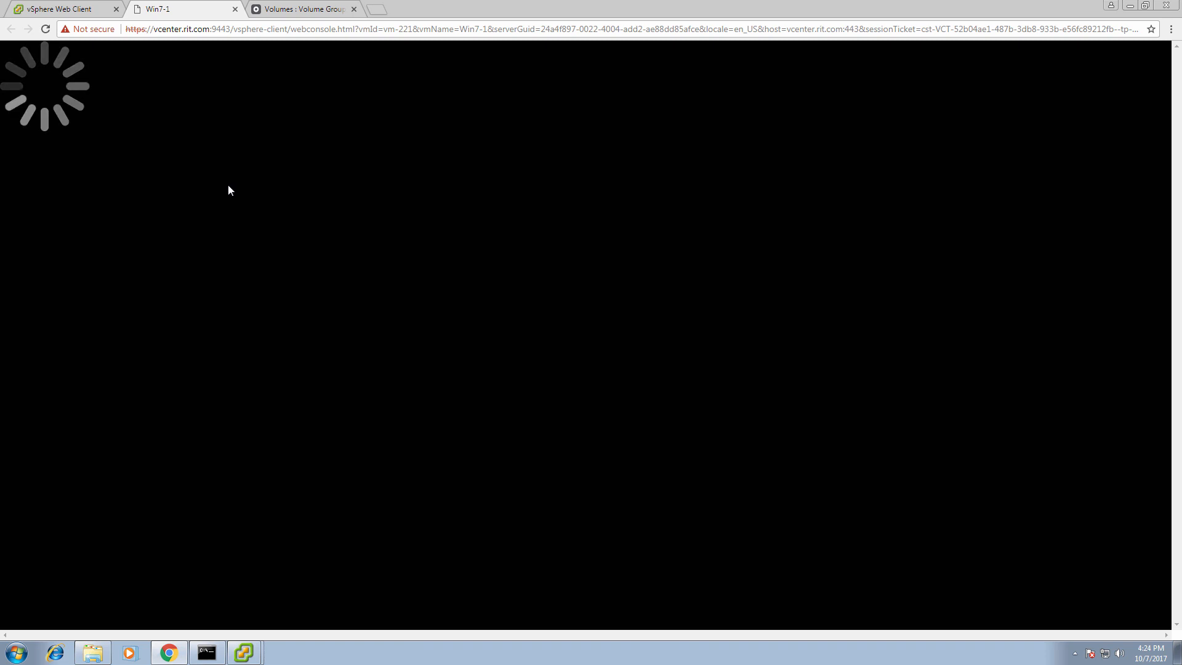
pyautogui.click(45, 10)
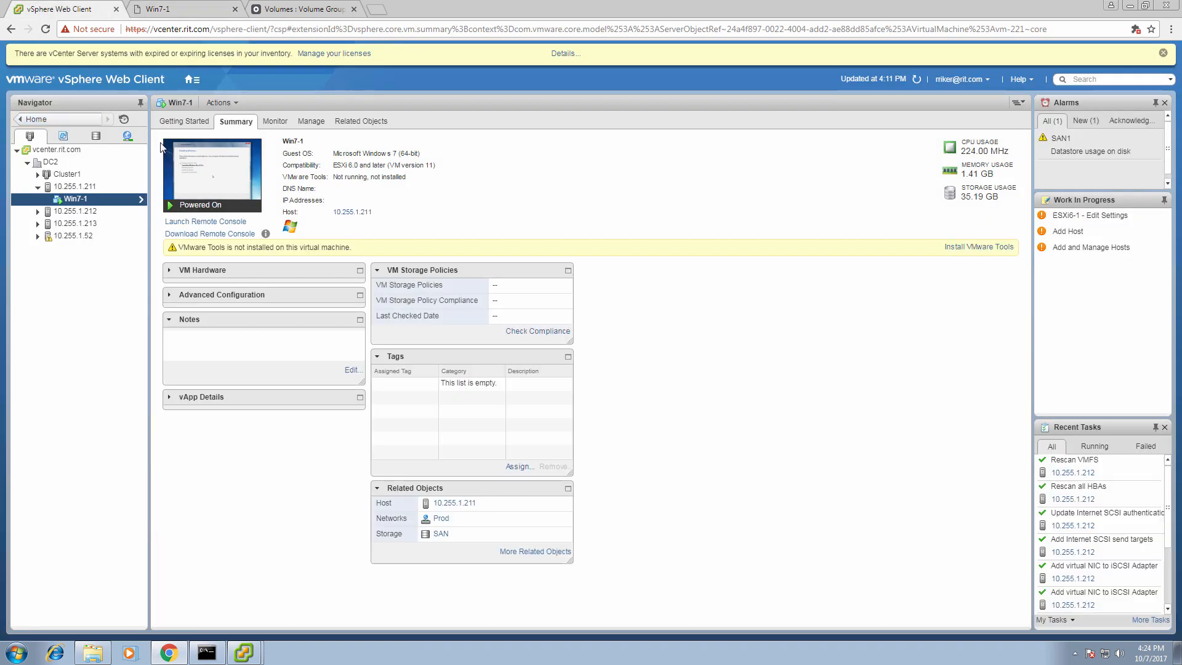
pyautogui.click(167, 12)
pyautogui.click(75, 12)
# Switch to the esxi6-1 vSphere Client and select the Win7-1 virtual machine.
pyautogui.moveTo(240, 660)
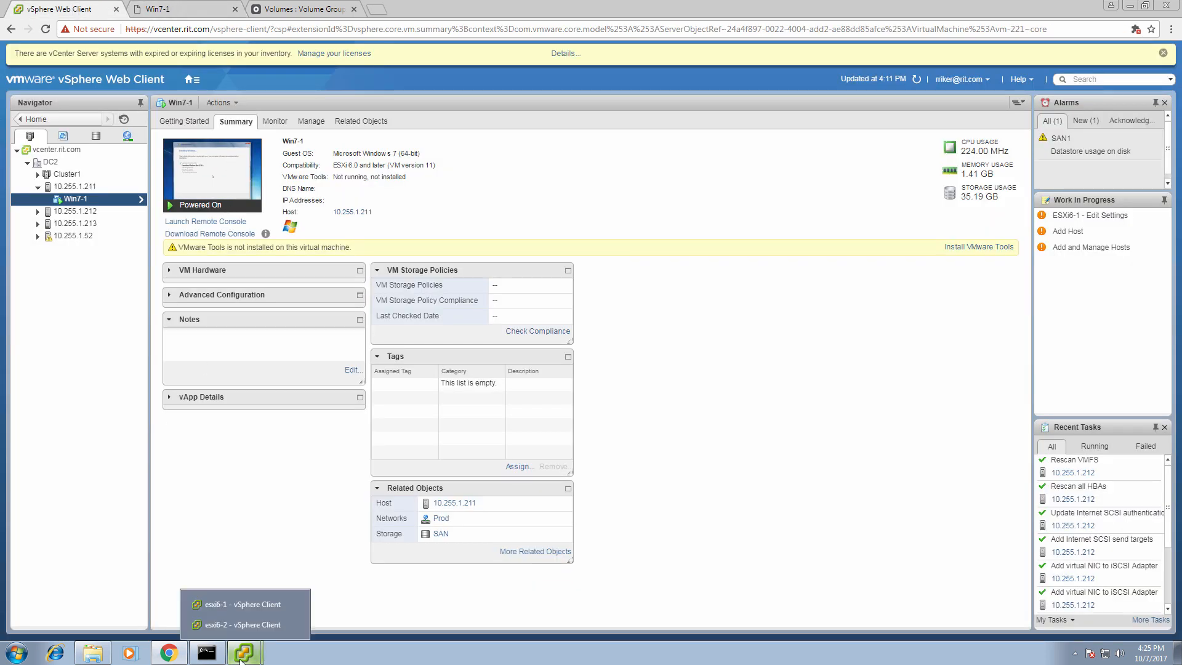
pyautogui.click(238, 605)
pyautogui.click(50, 86)
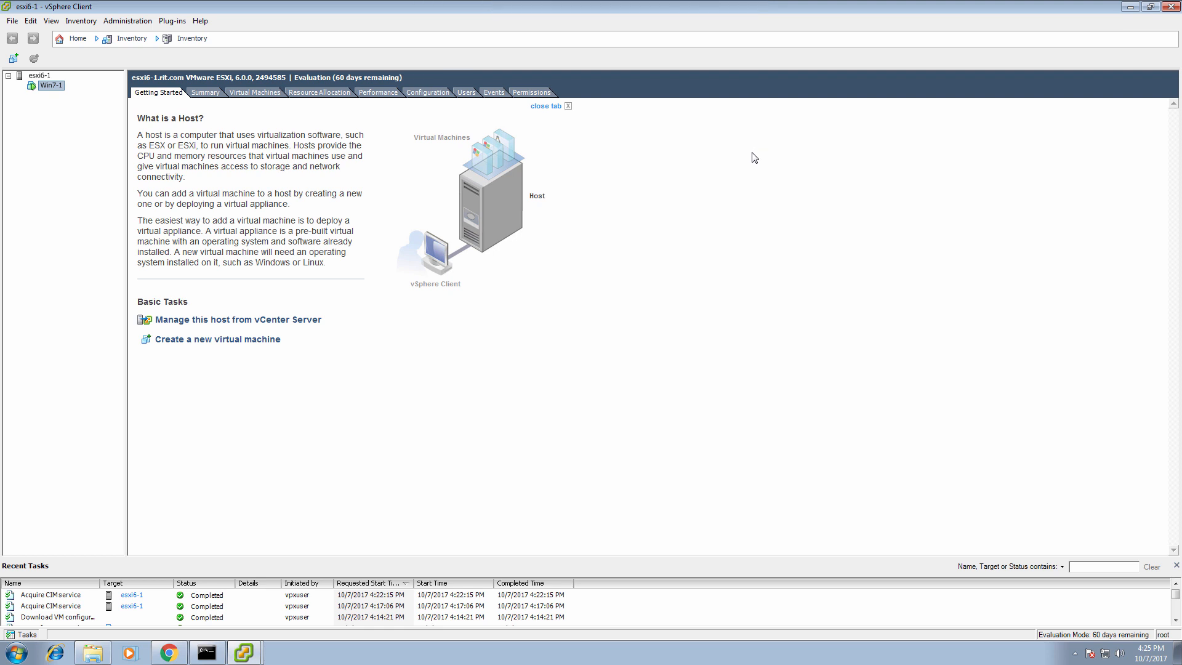
# Switch back to Chrome, check the Win7-1 console and close it.
pyautogui.click(167, 652)
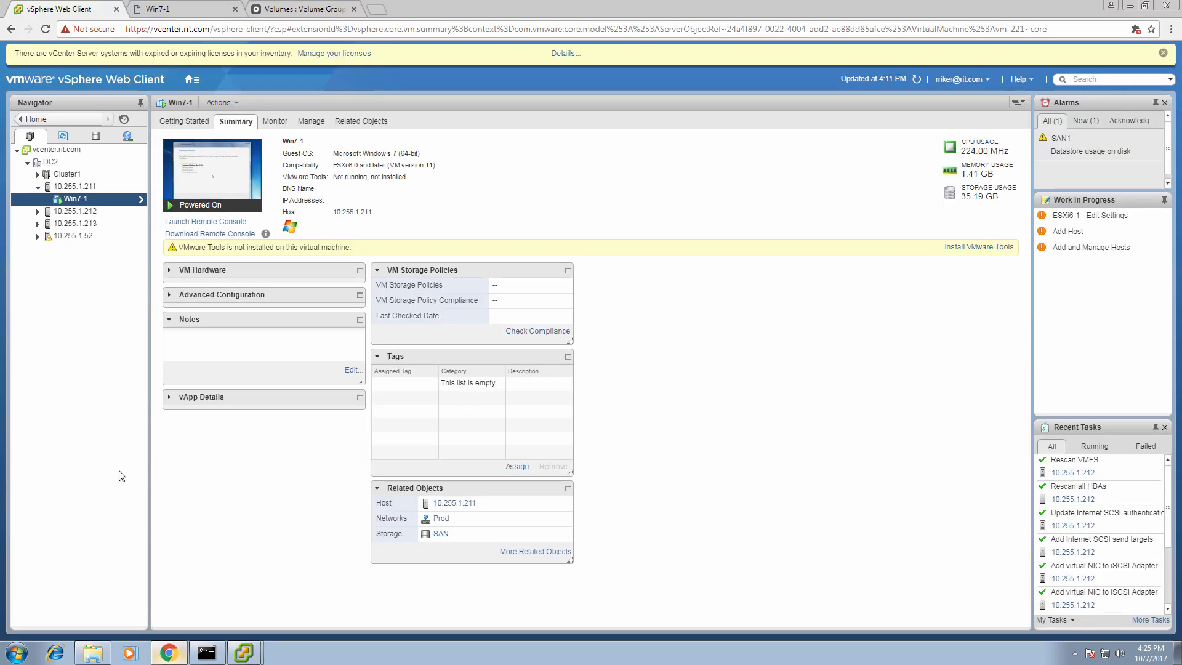
pyautogui.click(177, 10)
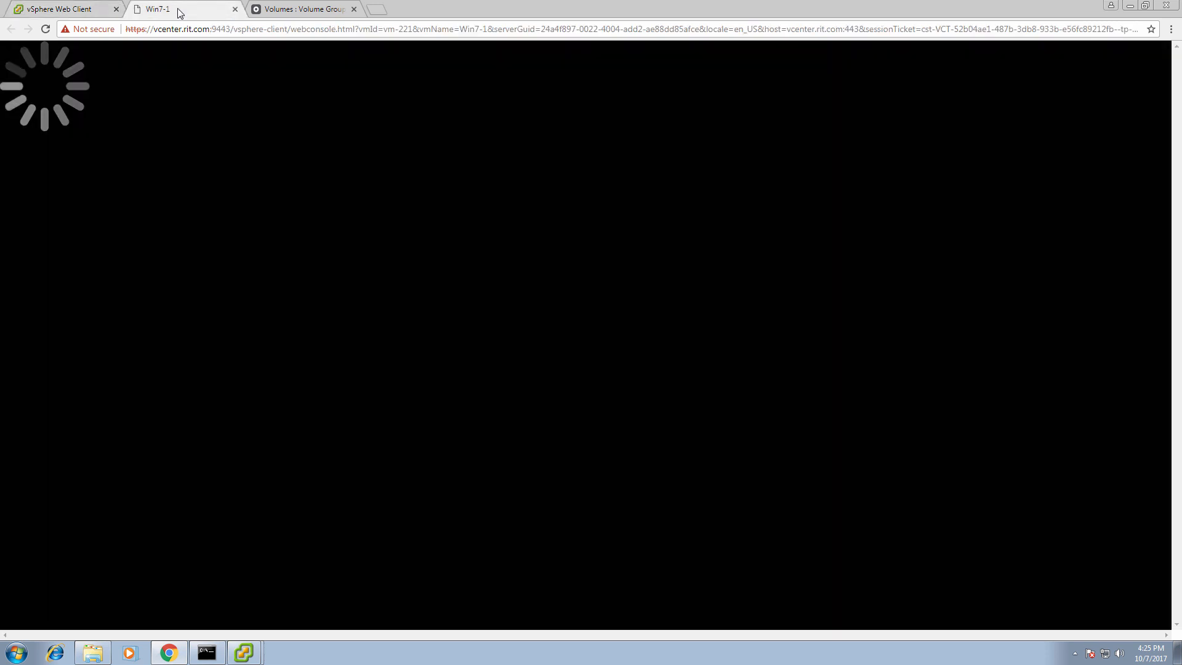
pyautogui.click(235, 9)
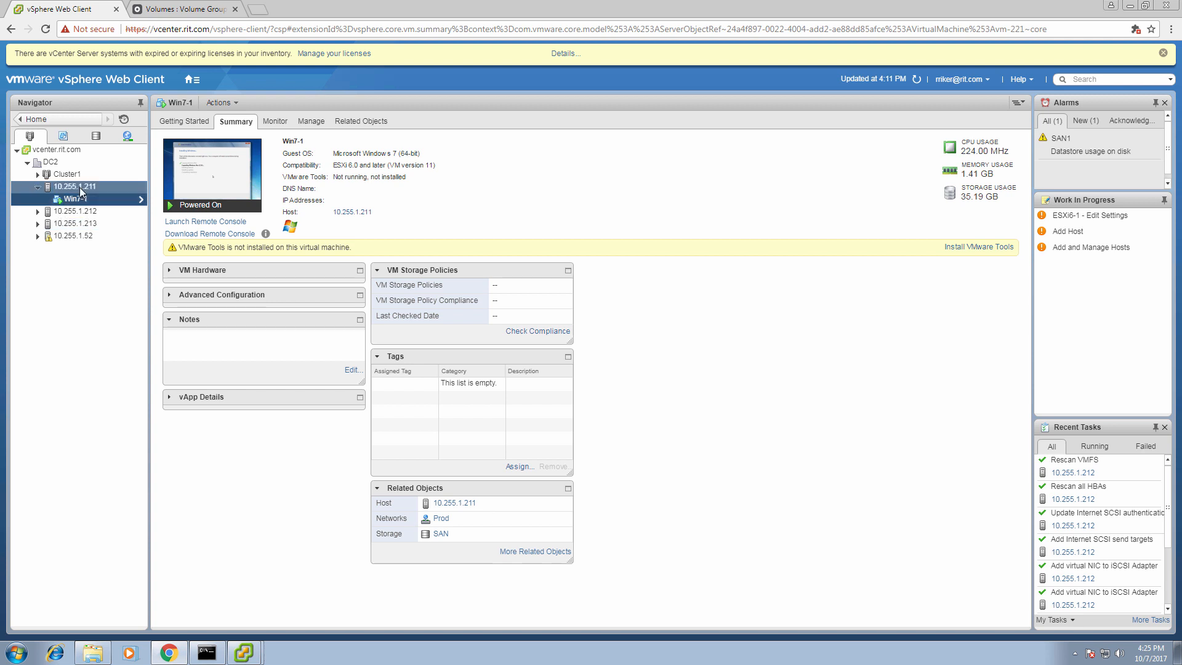
# Review the issues of Win7-1, then the alarms, performance and summary of host 10.255.1.211.
pyautogui.click(267, 124)
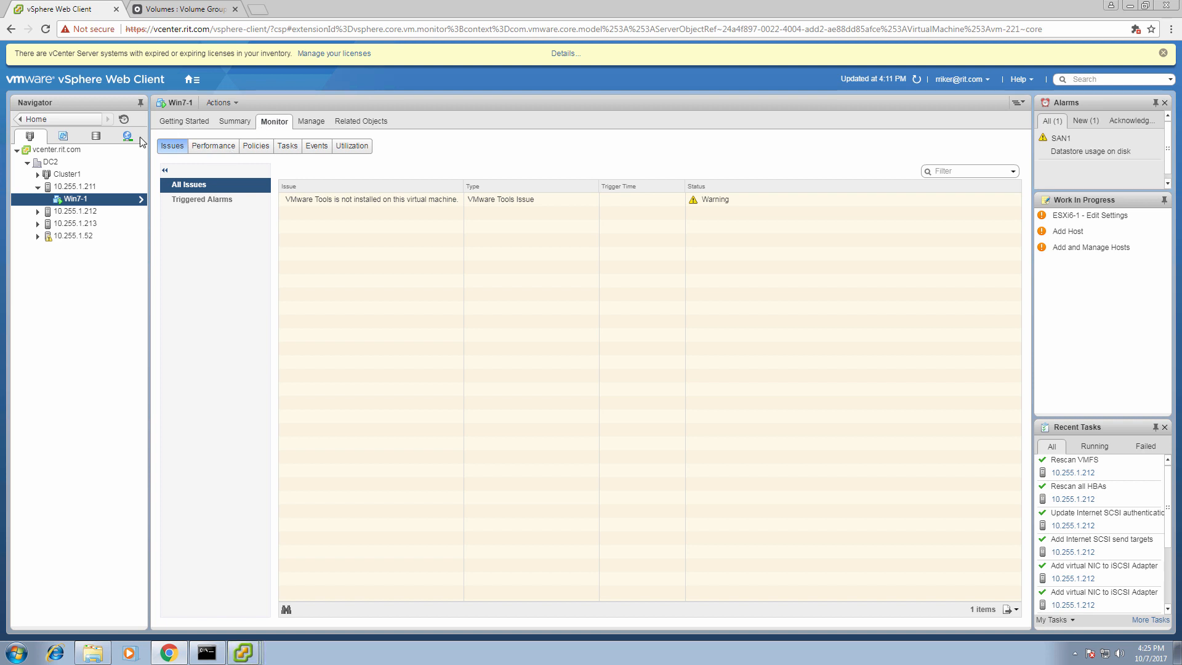
pyautogui.click(77, 186)
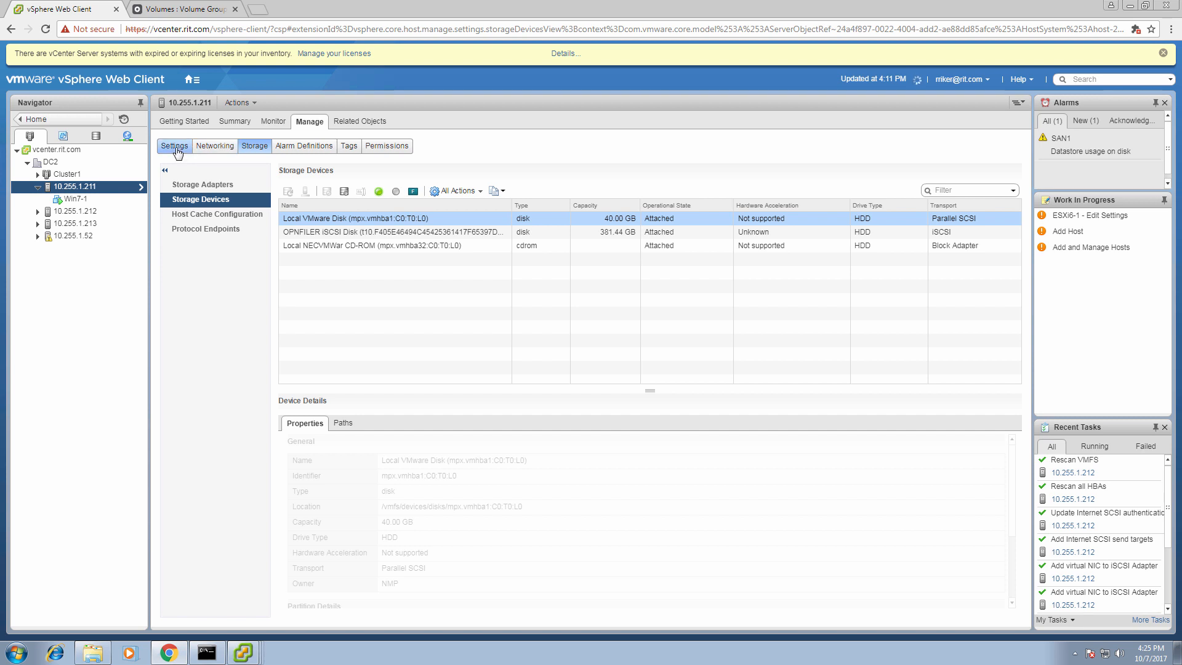
pyautogui.click(282, 123)
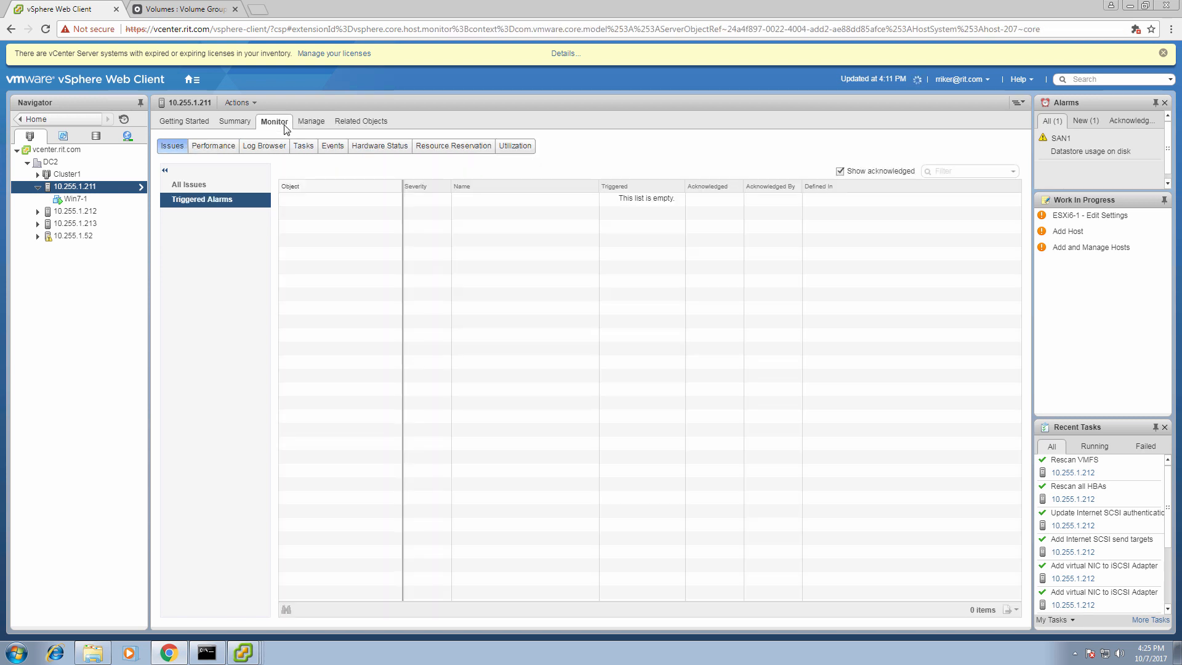
pyautogui.click(222, 149)
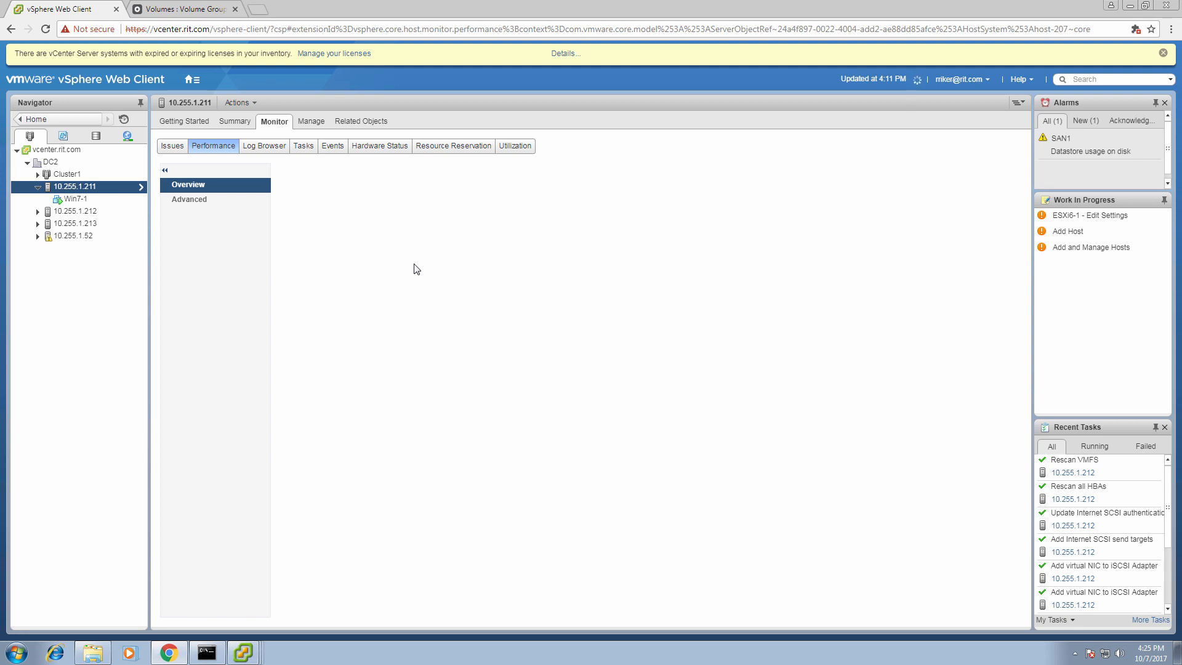
pyautogui.click(241, 121)
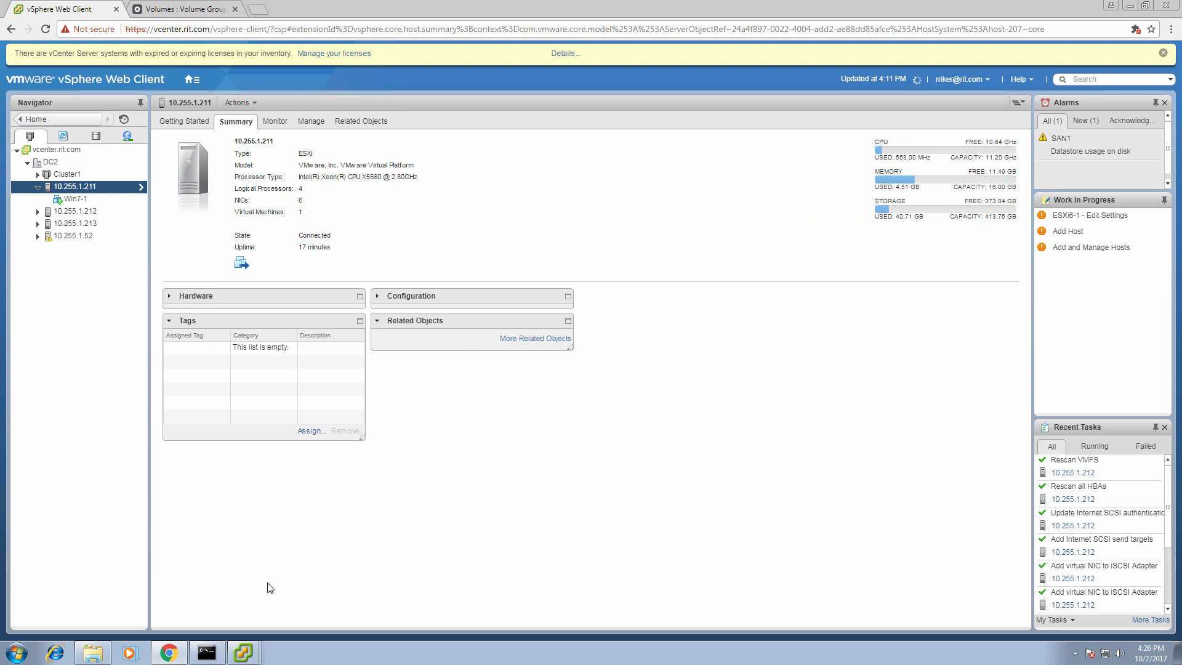
# Dismiss the vSphere Client connection error and minimize the esxi6-1 client to return to the Web Client.
pyautogui.moveTo(248, 656)
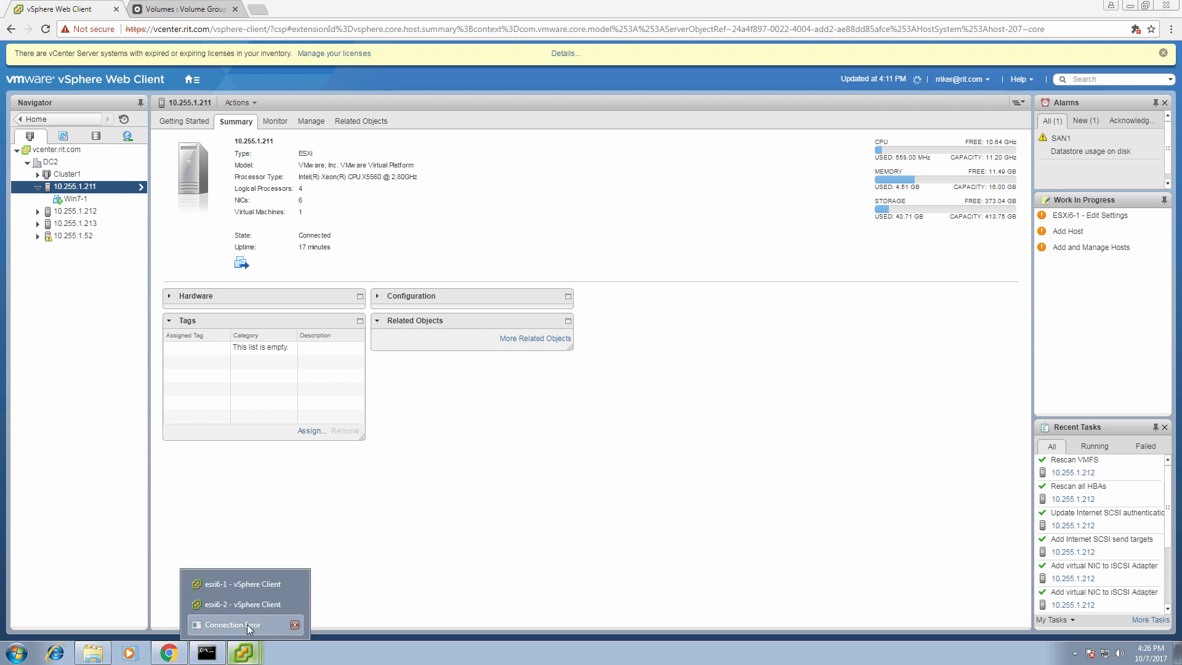
pyautogui.click(246, 624)
pyautogui.click(711, 297)
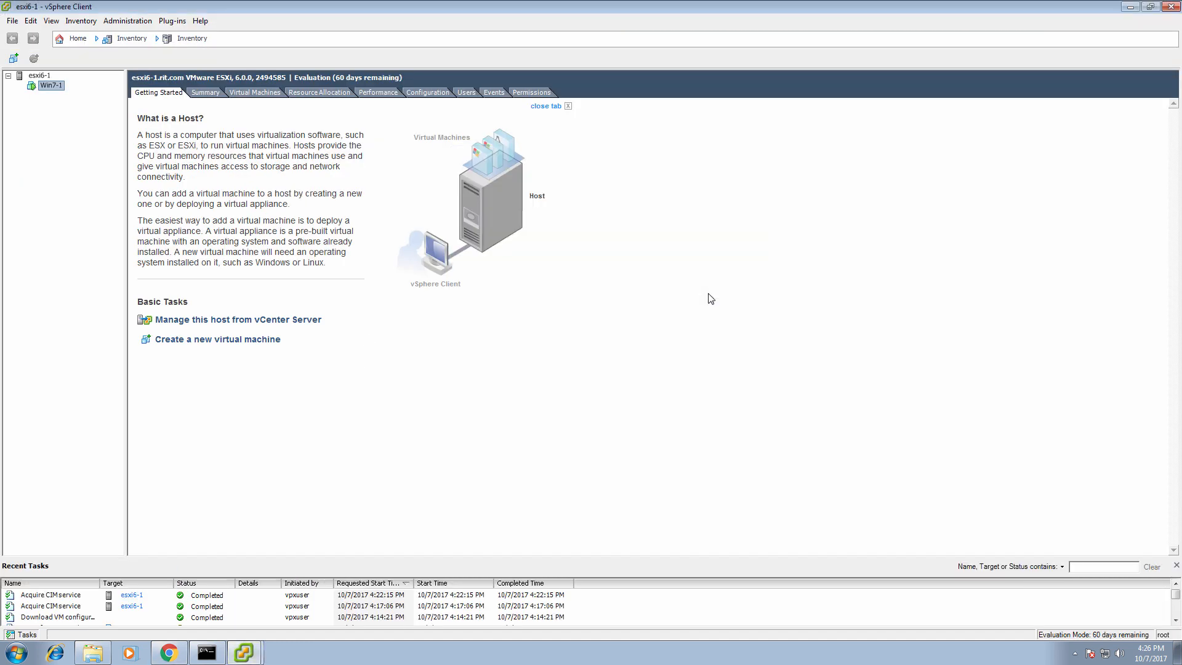
pyautogui.click(1130, 7)
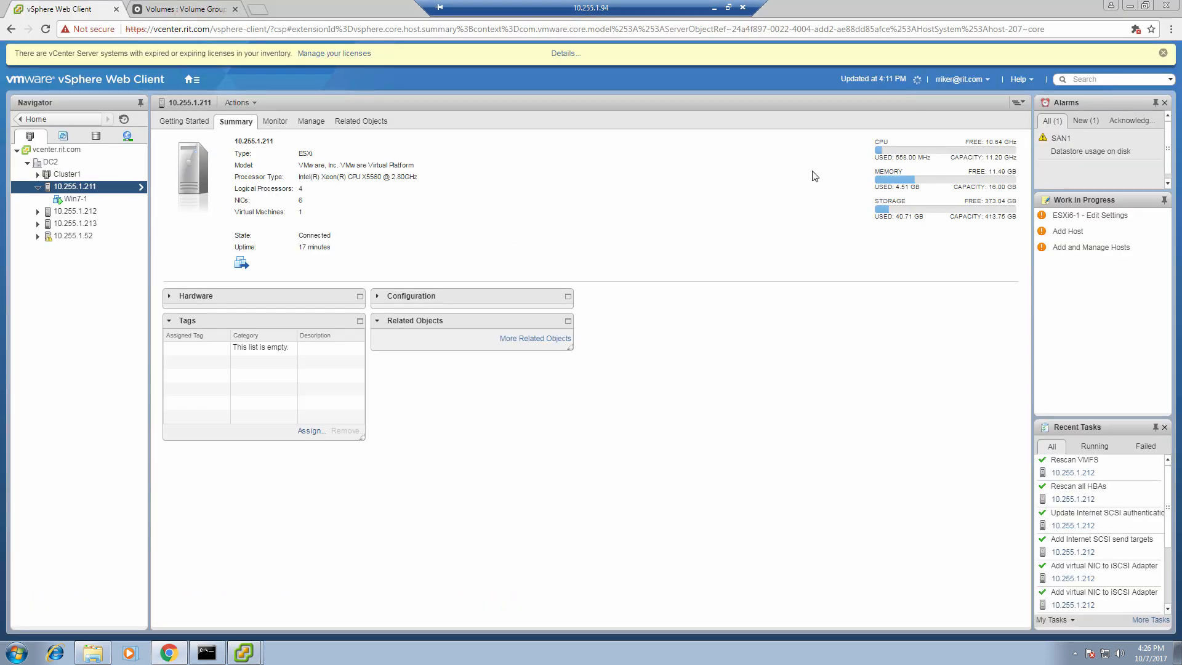